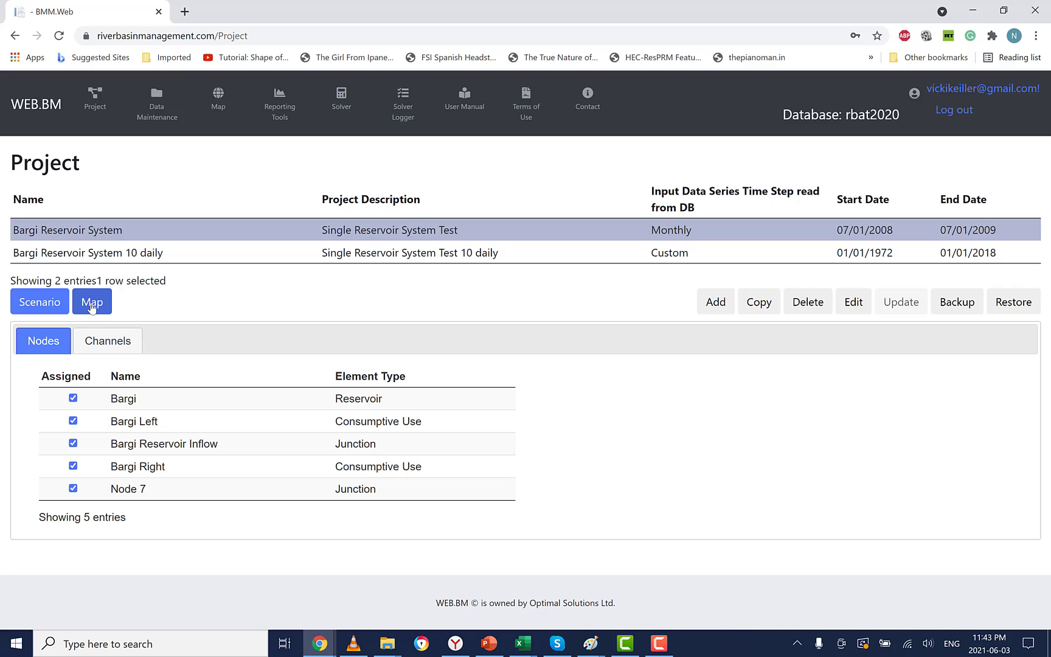
# Step: Open the map for the Bargi Reservoir System project and bring India into view
pyautogui.click(92, 303)
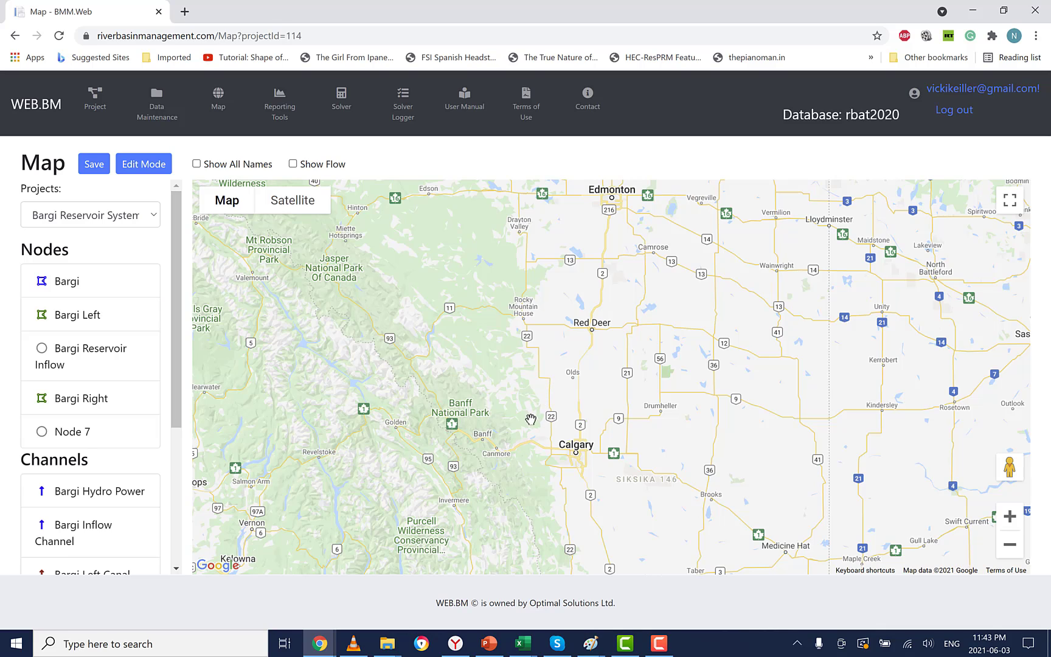
pyautogui.moveTo(531, 419); pyautogui.dragTo(522, 331)
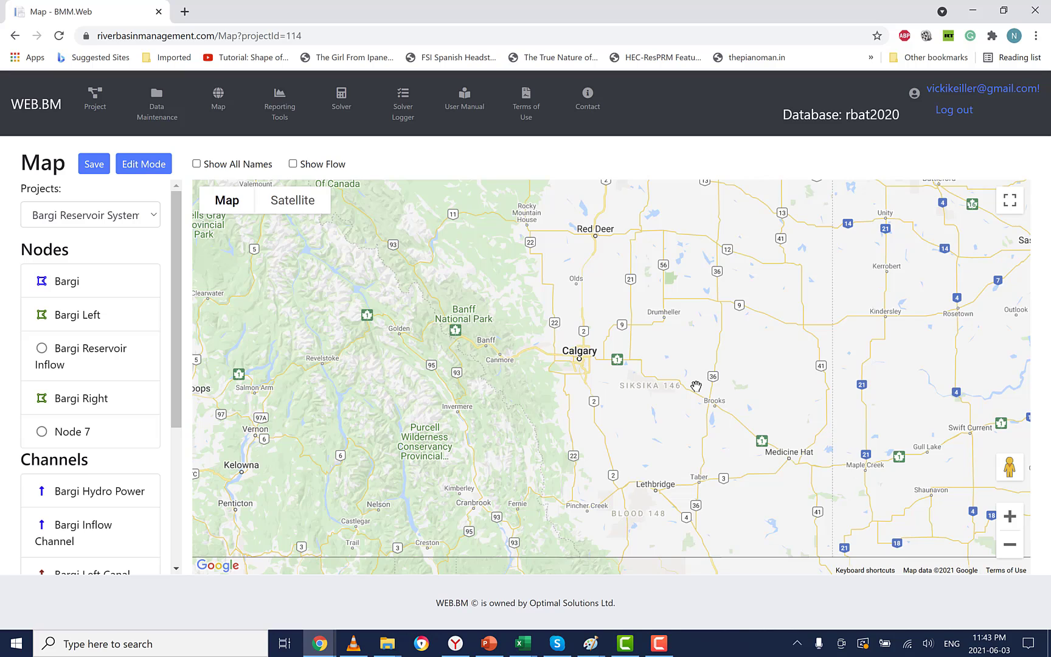
pyautogui.scroll(-1, 696, 386)
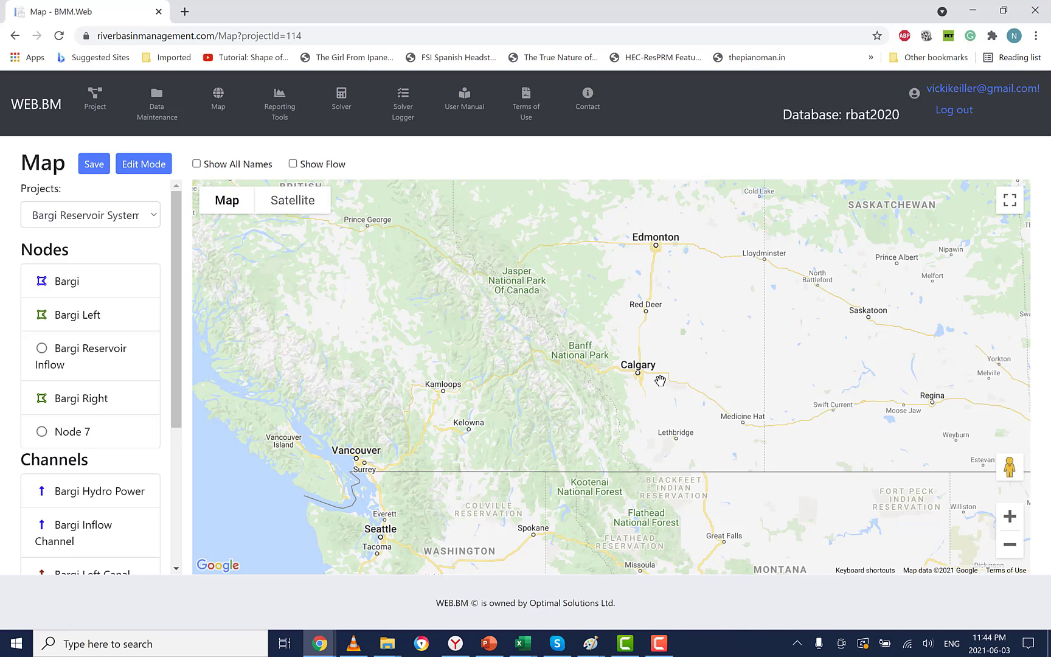
pyautogui.scroll(-1, 661, 380)
pyautogui.scroll(-1, 943, 425)
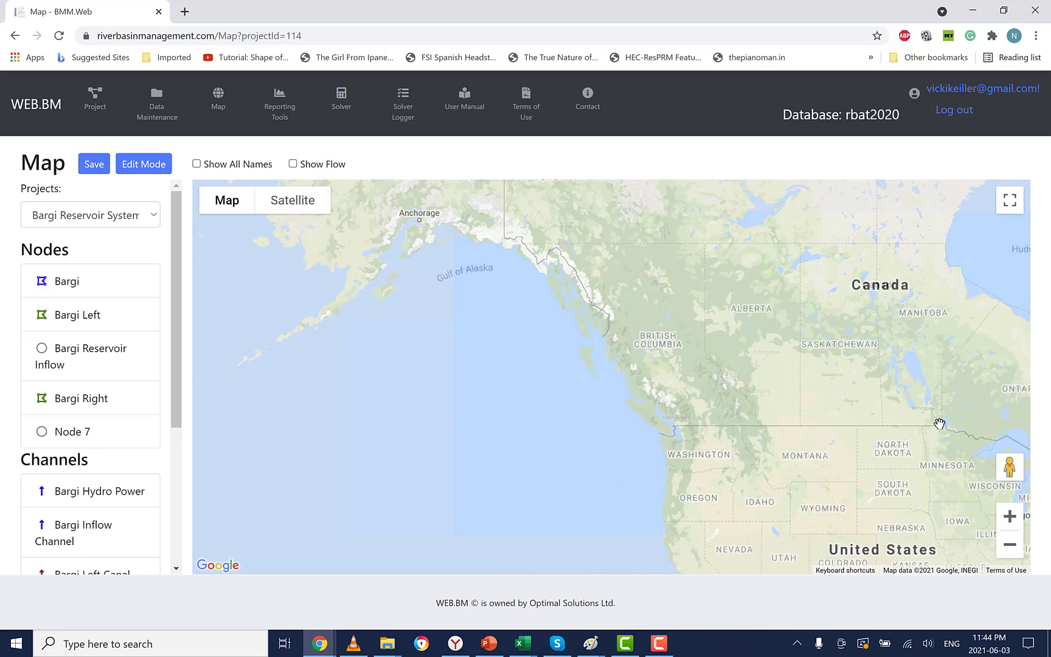
pyautogui.moveTo(921, 425); pyautogui.dragTo(326, 340)
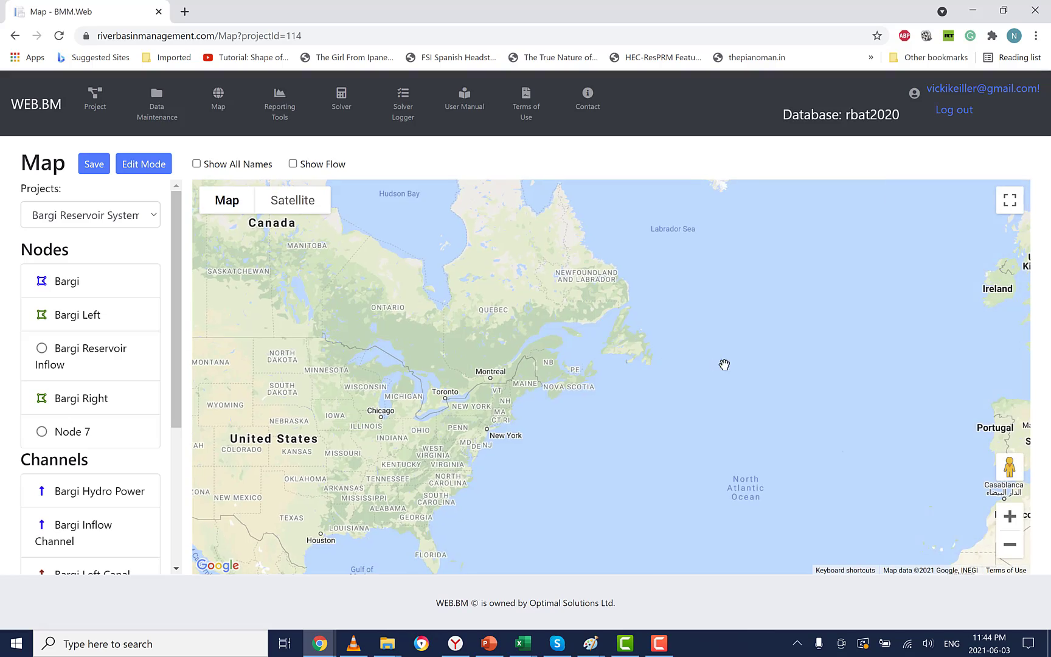
pyautogui.moveTo(664, 348); pyautogui.dragTo(429, 276)
pyautogui.moveTo(660, 314); pyautogui.dragTo(408, 286)
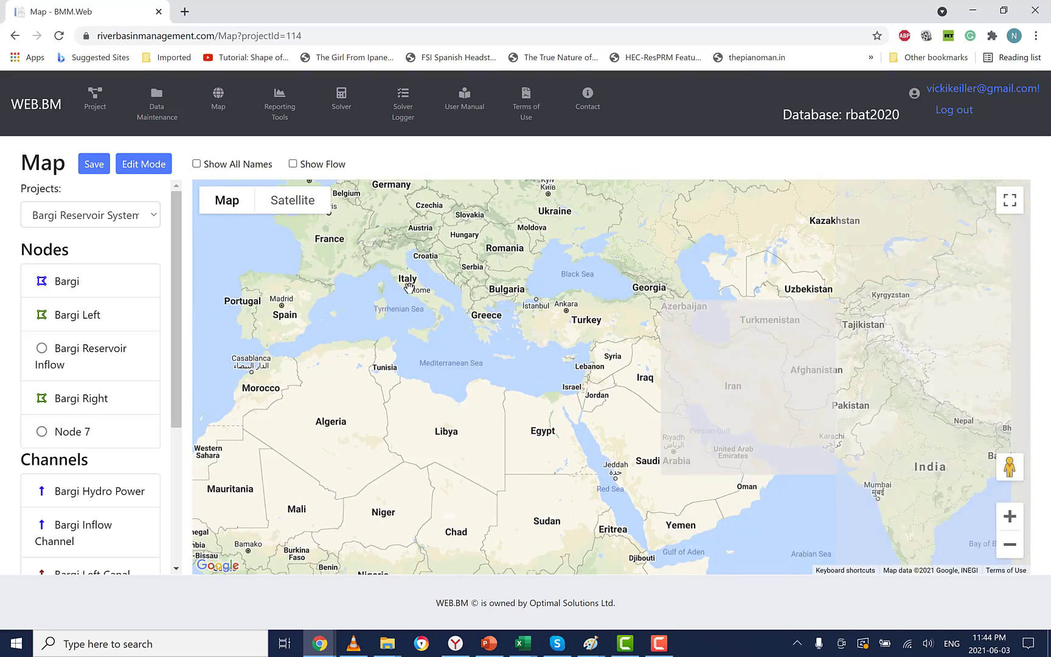
pyautogui.moveTo(615, 332); pyautogui.dragTo(432, 319)
pyautogui.moveTo(476, 351); pyautogui.dragTo(430, 304)
pyautogui.moveTo(811, 449); pyautogui.dragTo(730, 383)
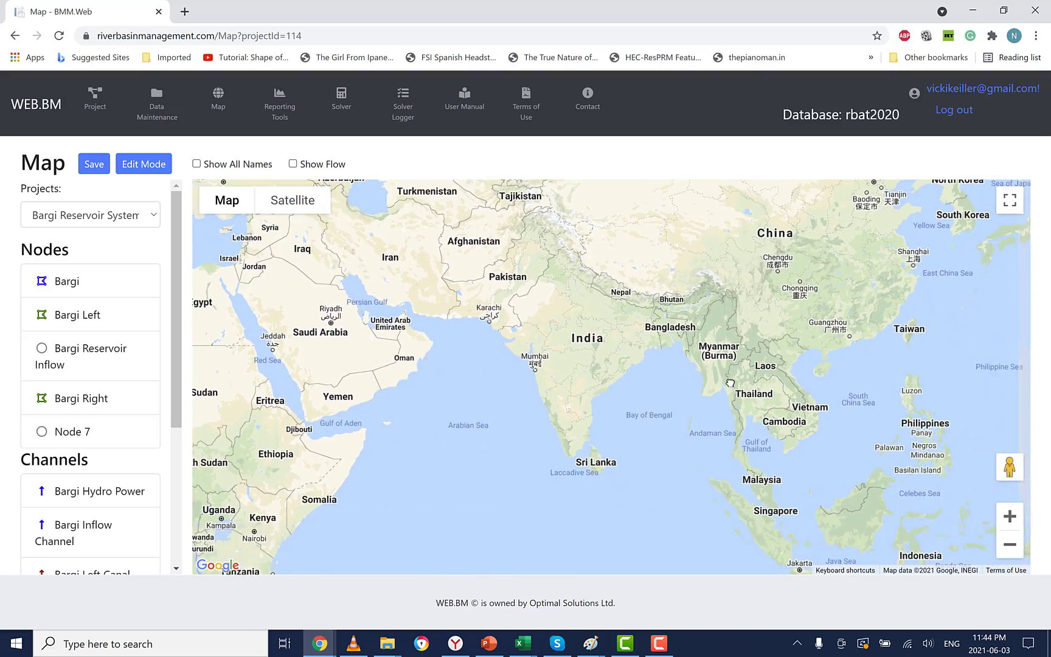
# Step: Locate the Bargi Dam Reservoir on the Narmada River in Madhya Pradesh, with its north end and Harduli in view
pyautogui.scroll(1, 695, 386)
pyautogui.moveTo(620, 415); pyautogui.dragTo(819, 418)
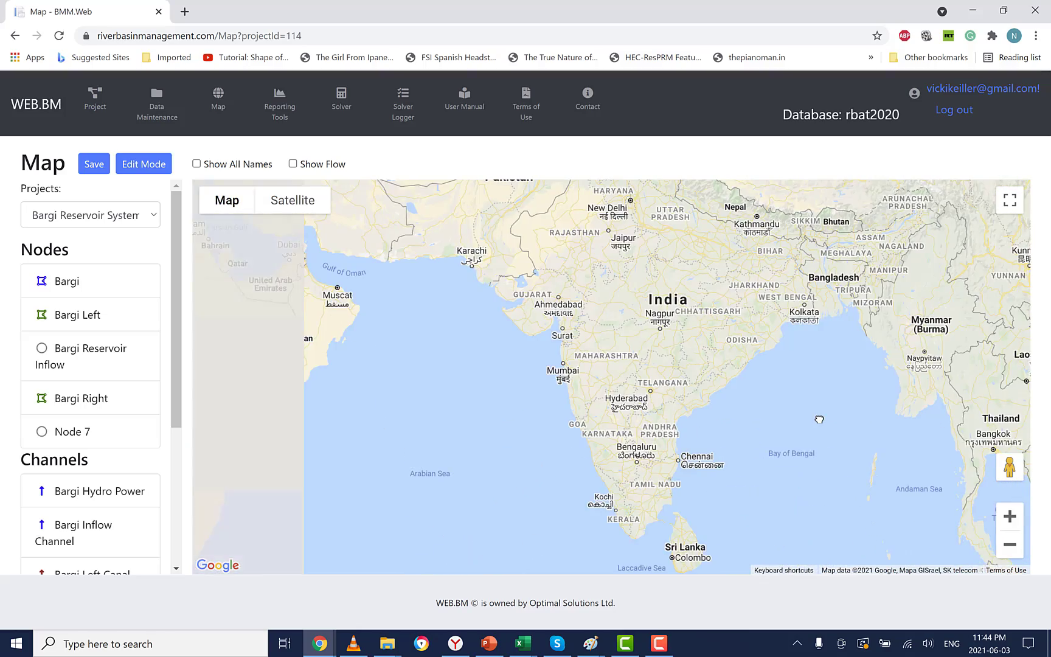
pyautogui.scroll(1, 814, 415)
pyautogui.moveTo(727, 413); pyautogui.dragTo(864, 441)
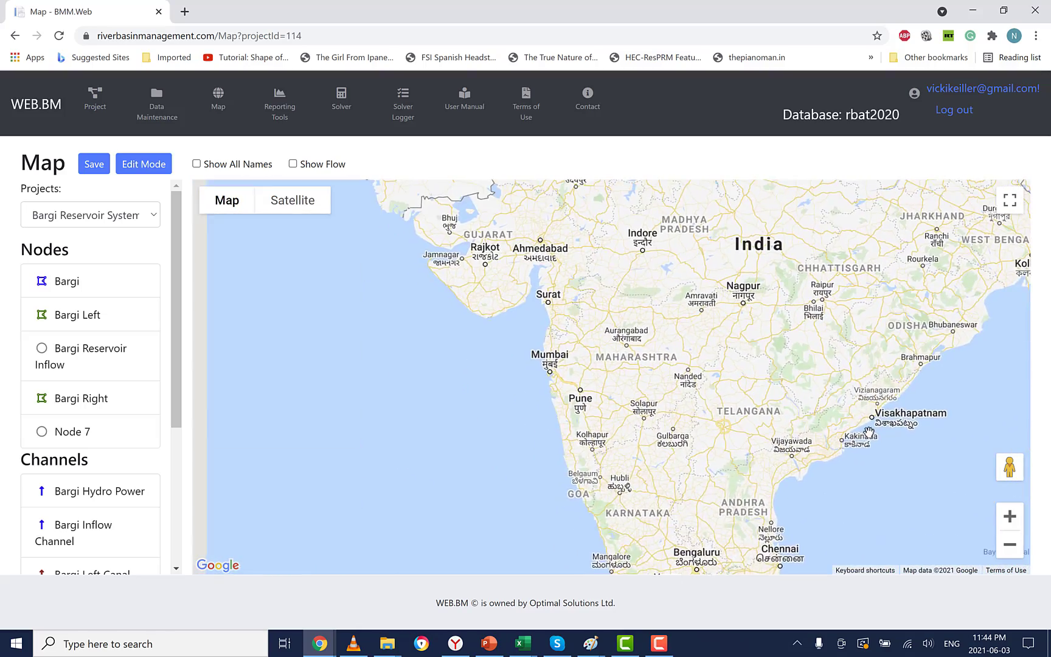
pyautogui.scroll(1, 860, 420)
pyautogui.moveTo(749, 359); pyautogui.dragTo(841, 427)
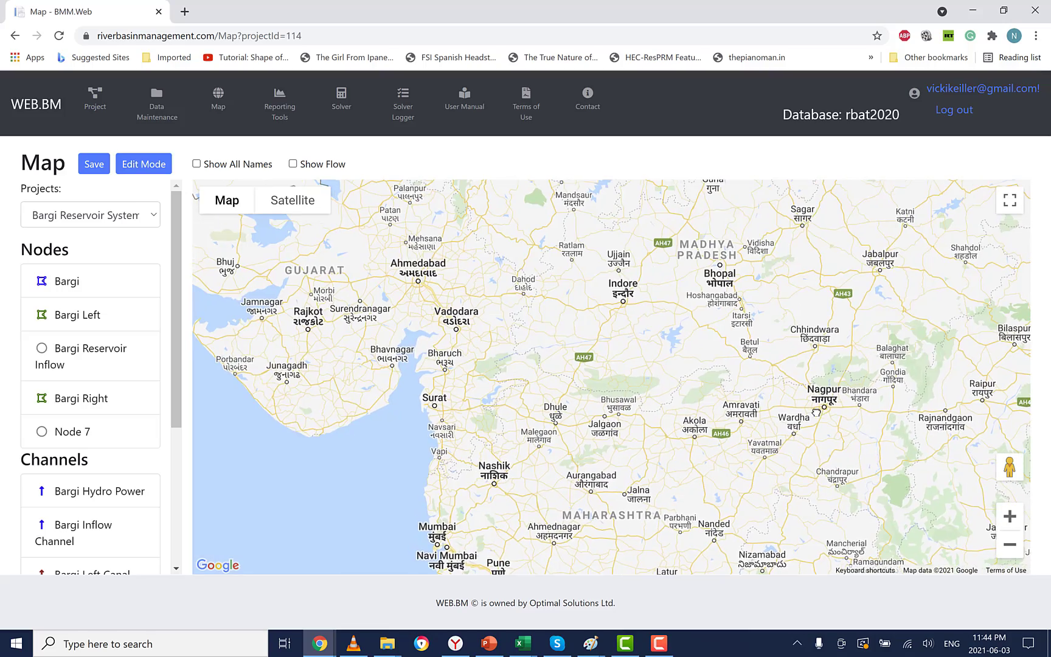
pyautogui.scroll(2, 815, 409)
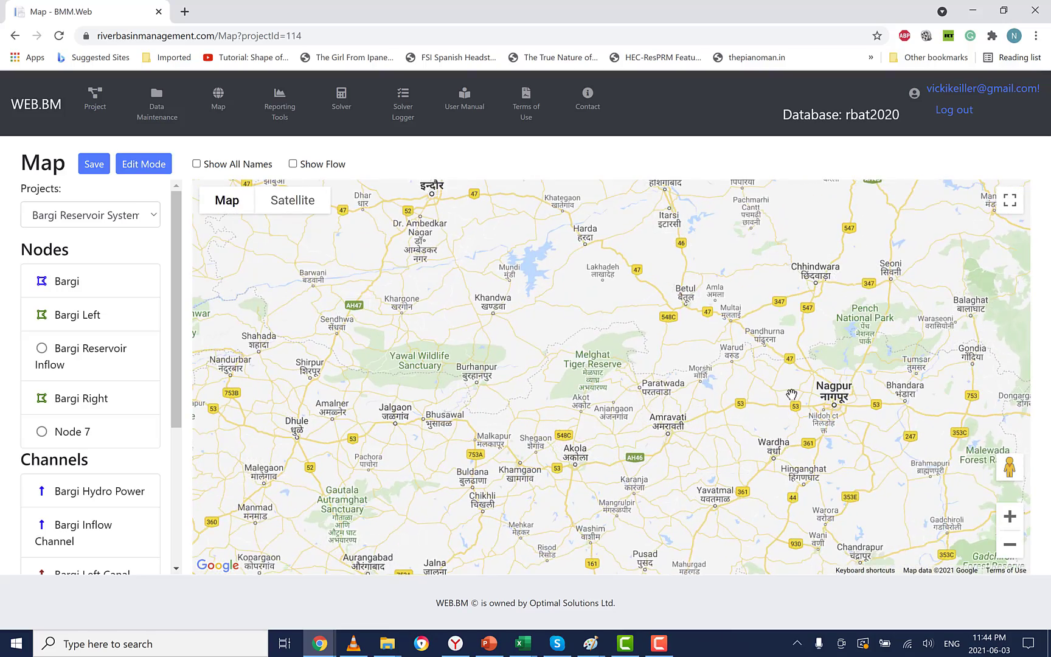
pyautogui.moveTo(706, 319); pyautogui.dragTo(832, 486)
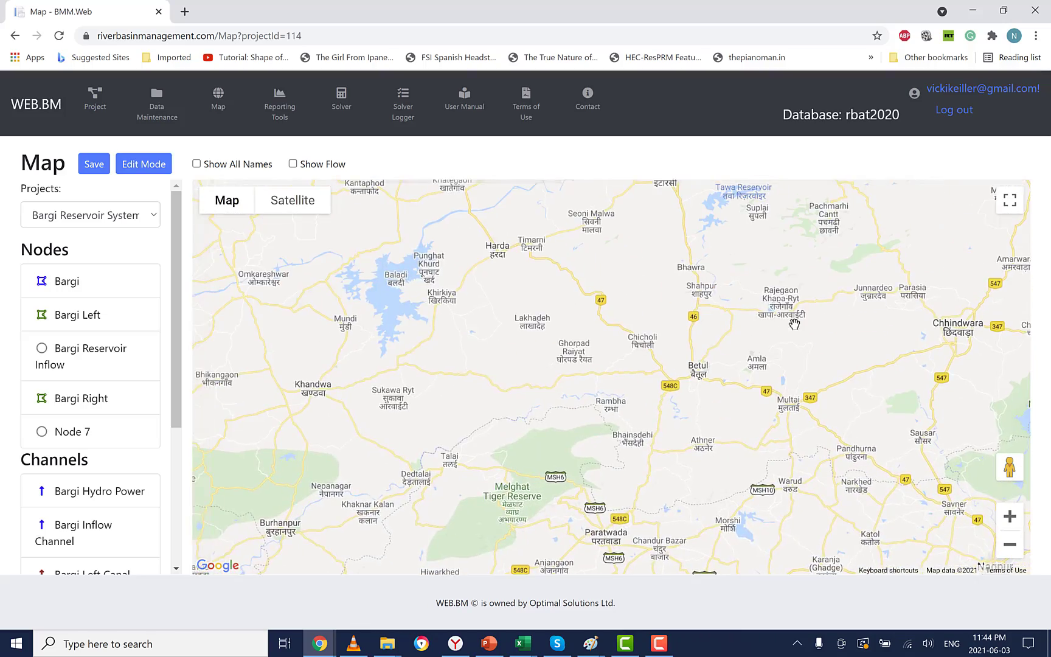
pyautogui.moveTo(794, 322); pyautogui.dragTo(723, 422)
pyautogui.moveTo(875, 359); pyautogui.dragTo(707, 448)
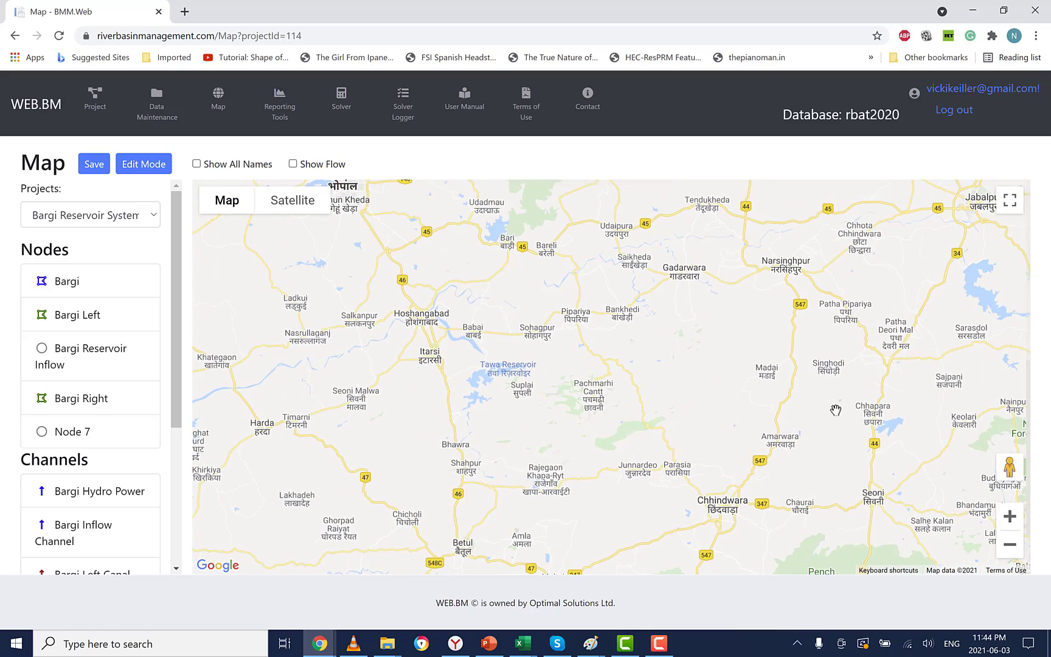
pyautogui.moveTo(836, 409); pyautogui.dragTo(610, 413)
pyautogui.moveTo(806, 414); pyautogui.dragTo(723, 439)
pyautogui.scroll(2, 723, 439)
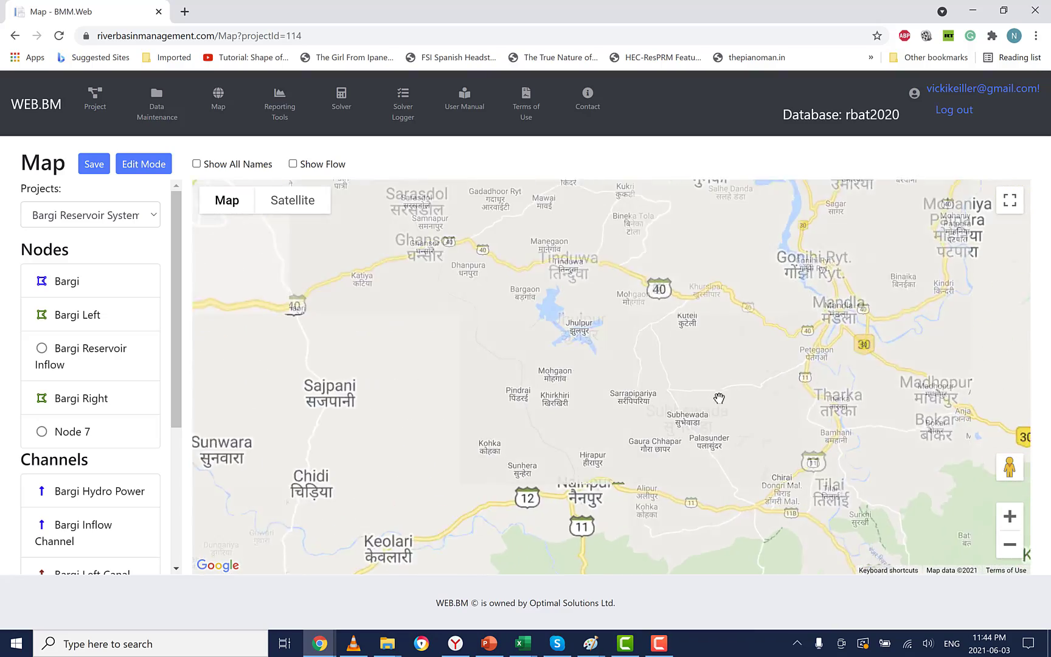
pyautogui.moveTo(791, 468); pyautogui.dragTo(855, 539)
pyautogui.moveTo(753, 420); pyautogui.dragTo(802, 496)
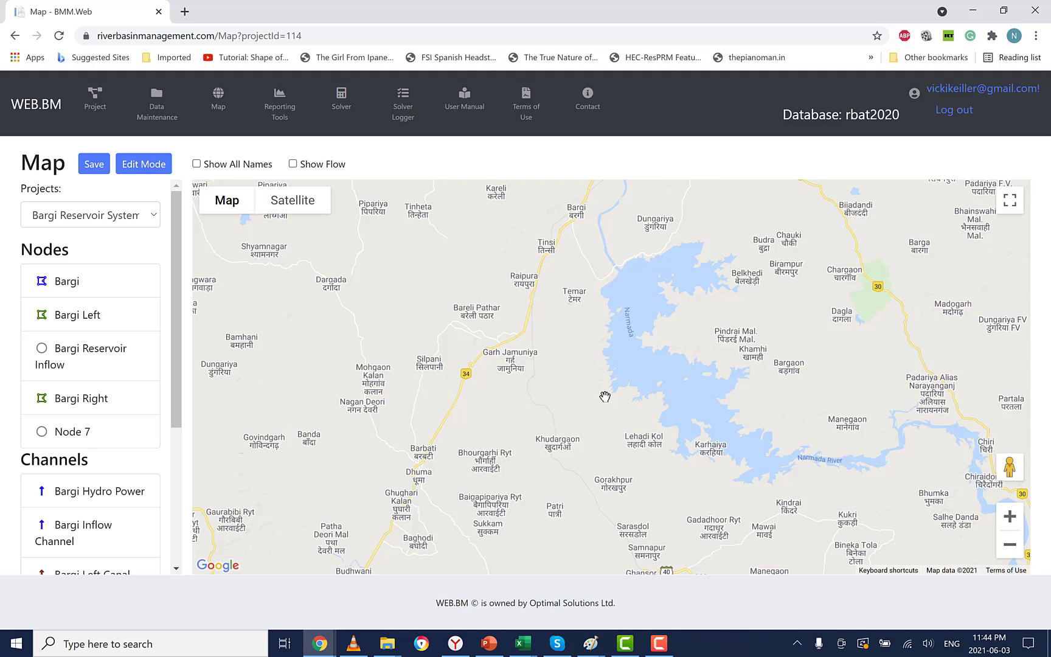
pyautogui.moveTo(760, 299); pyautogui.dragTo(765, 319)
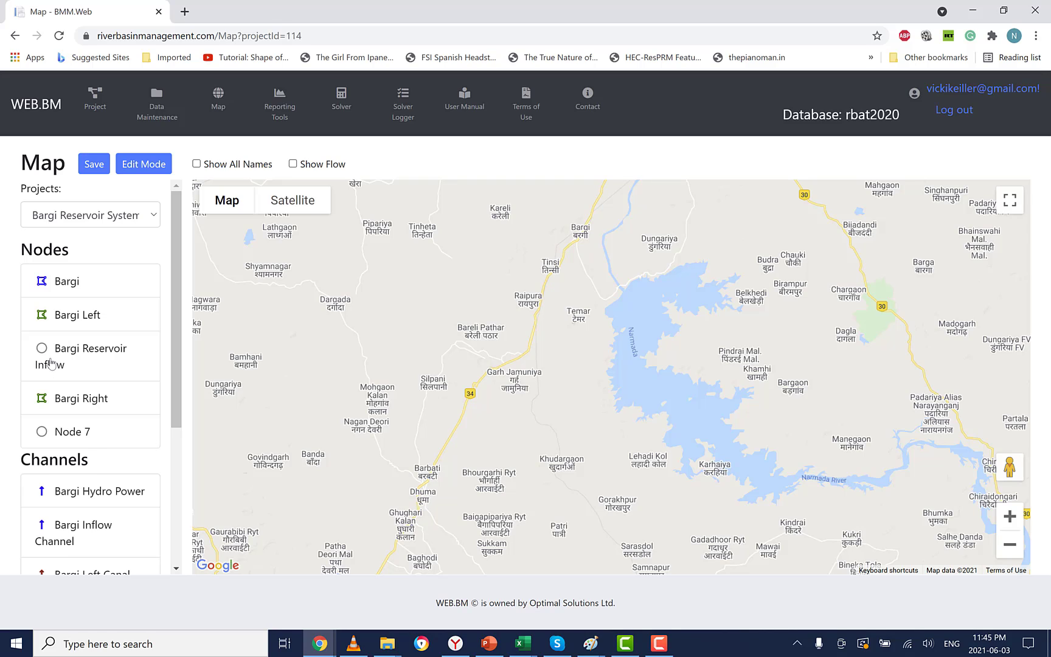
pyautogui.moveTo(663, 358); pyautogui.dragTo(640, 368)
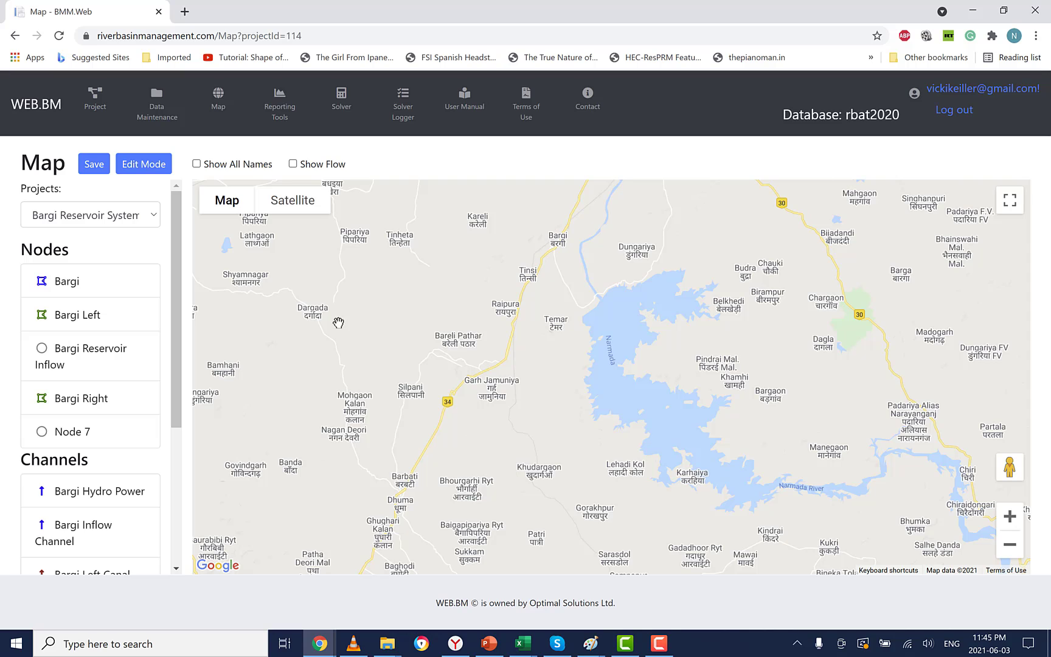
pyautogui.scroll(1, 463, 327)
pyautogui.moveTo(466, 329); pyautogui.dragTo(410, 283)
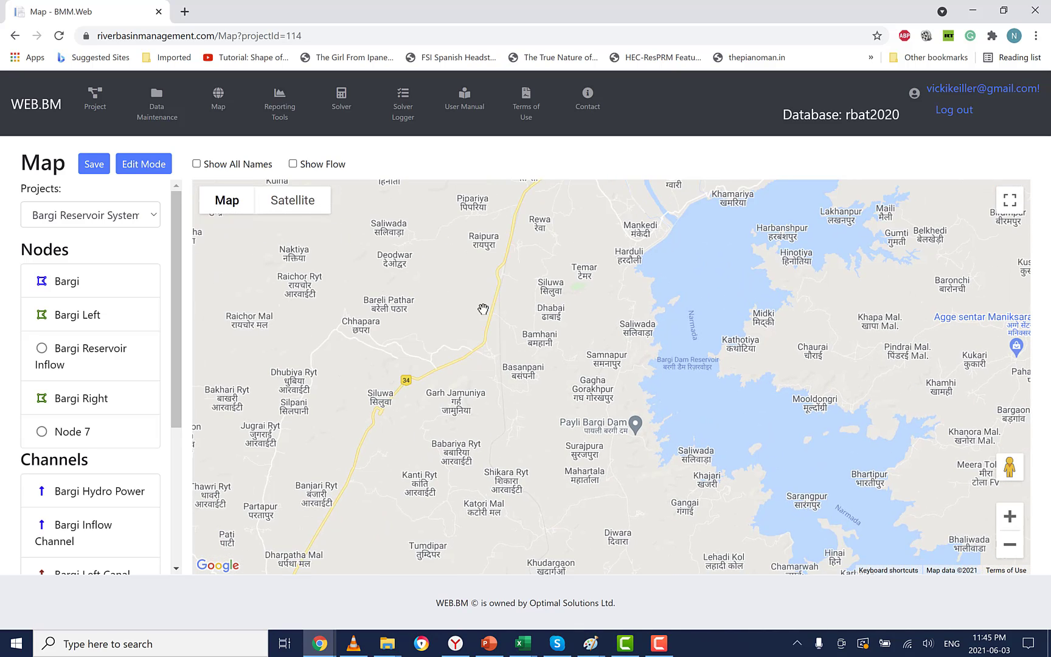
pyautogui.moveTo(483, 309); pyautogui.dragTo(389, 344)
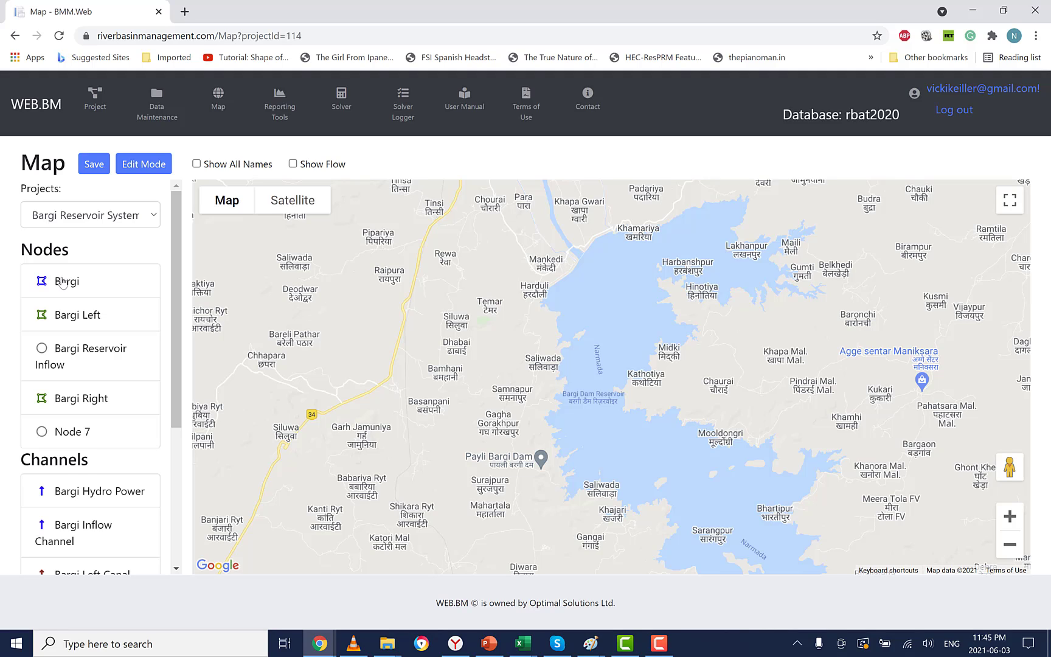
# Step: Start the Bargi reservoir node's outline on the shore at Harduli and trace the north shore past Khamariya to Lakhanpur
pyautogui.moveTo(62, 282); pyautogui.dragTo(560, 286)
pyautogui.click(552, 286)
pyautogui.click(573, 273)
pyautogui.click(592, 240)
pyautogui.doubleClick(619, 230)
pyautogui.click(634, 237)
pyautogui.click(669, 225)
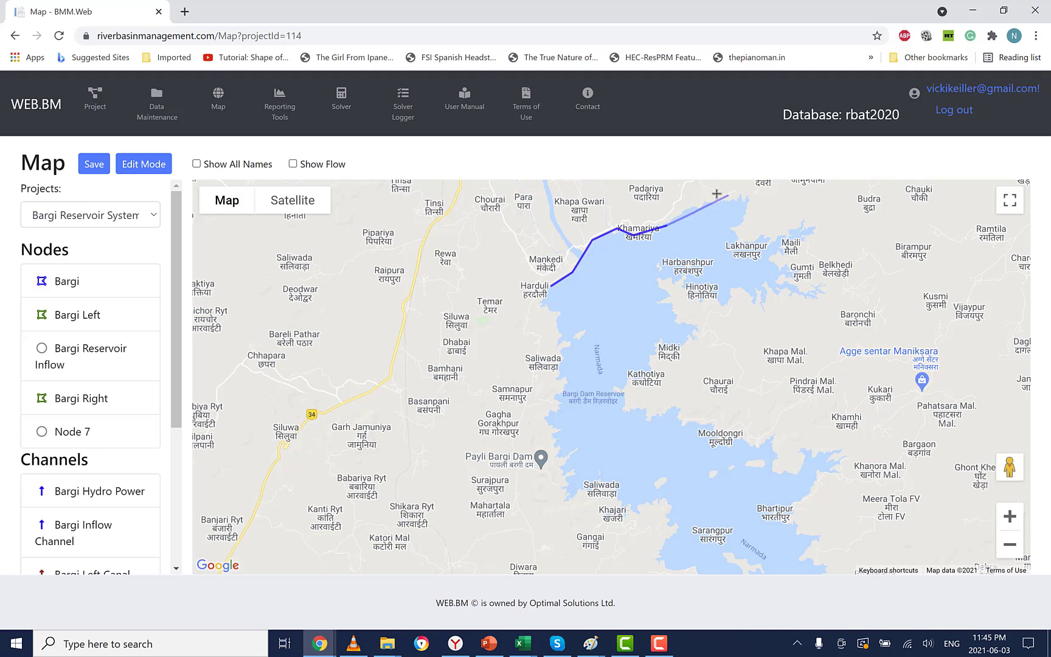
pyautogui.click(693, 207)
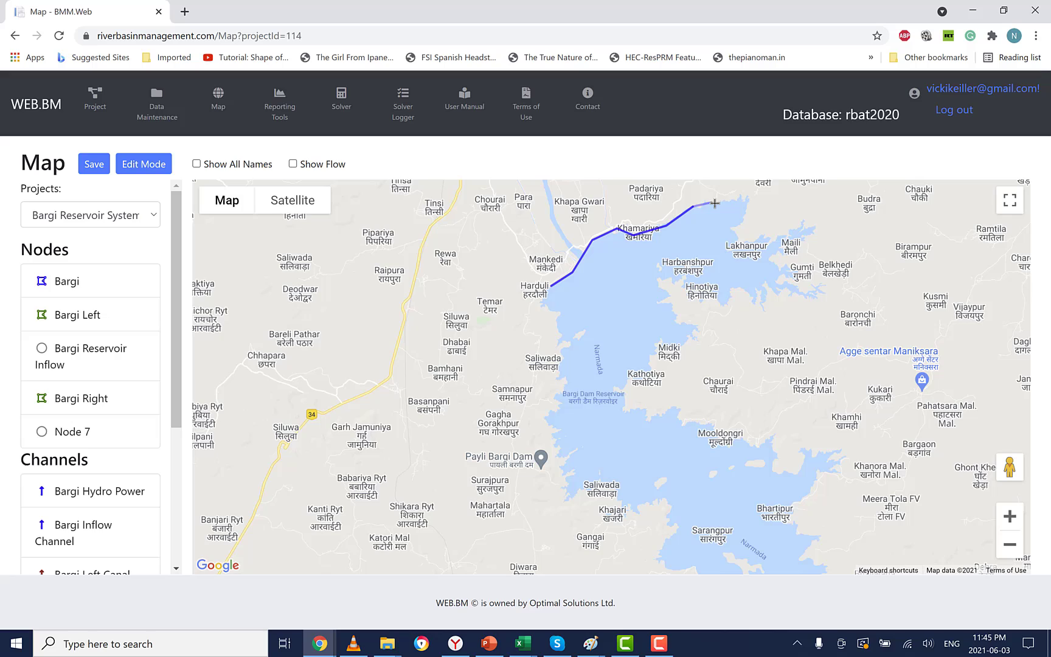
pyautogui.click(744, 197)
pyautogui.click(743, 222)
pyautogui.click(738, 242)
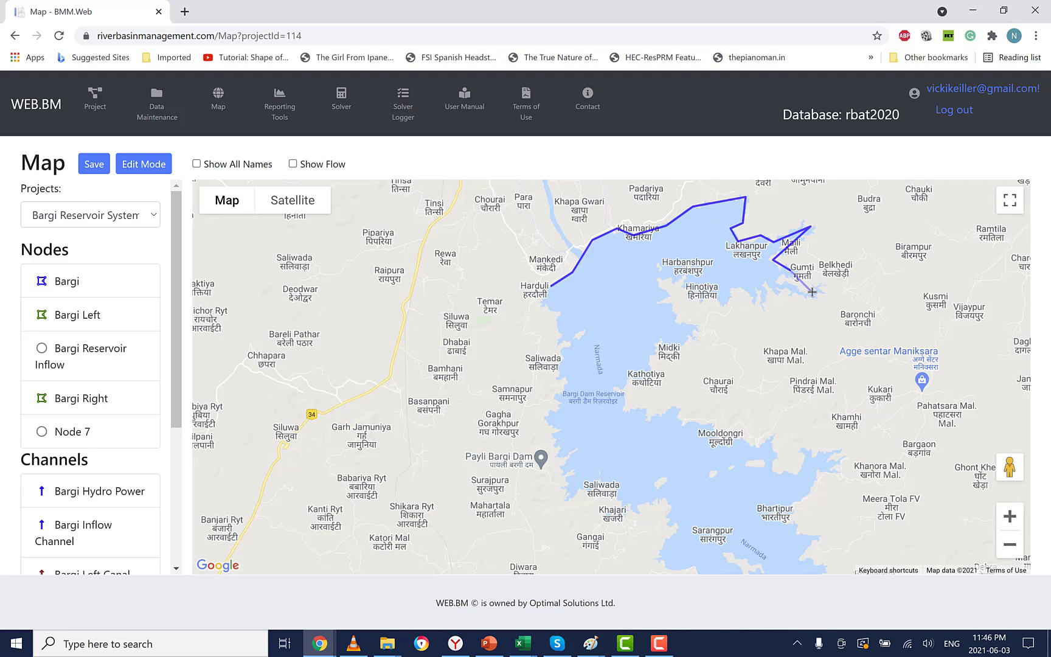
# Step: Continue the Bargi outline around the inlets below Gumti and back west past Hinotiya
pyautogui.click(810, 293)
pyautogui.click(767, 289)
pyautogui.click(763, 283)
pyautogui.click(763, 308)
pyautogui.click(745, 288)
pyautogui.click(729, 286)
pyautogui.click(723, 307)
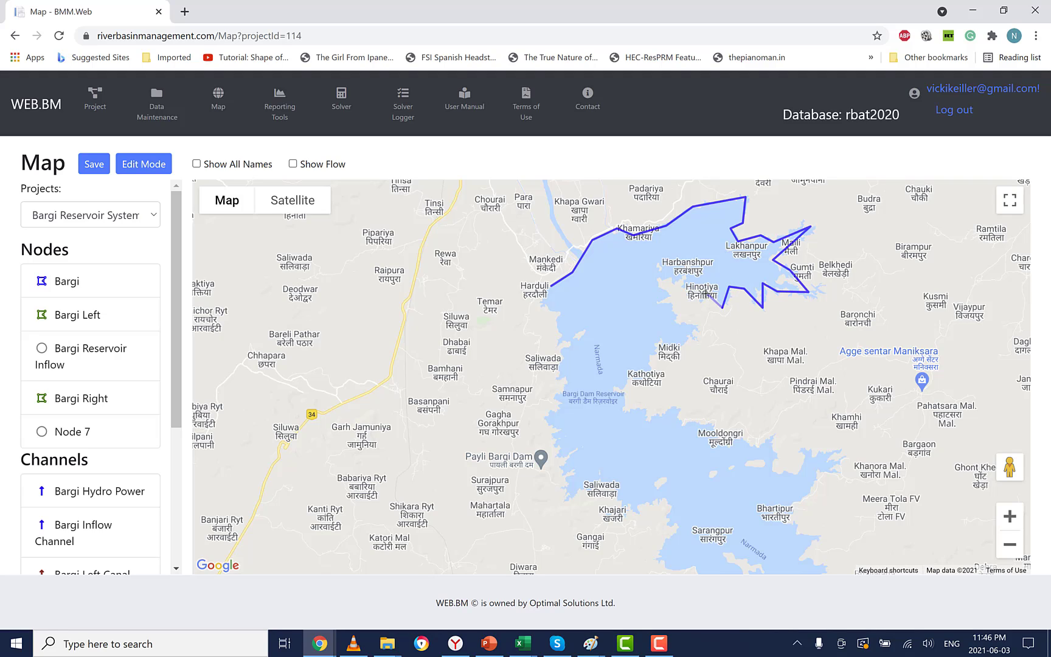
pyautogui.click(688, 274)
pyautogui.click(657, 280)
# Step: Trace the reservoir's east shore southward from the Hinotiya headland past Midki and Kathotiya
pyautogui.click(678, 322)
pyautogui.doubleClick(695, 326)
pyautogui.click(680, 349)
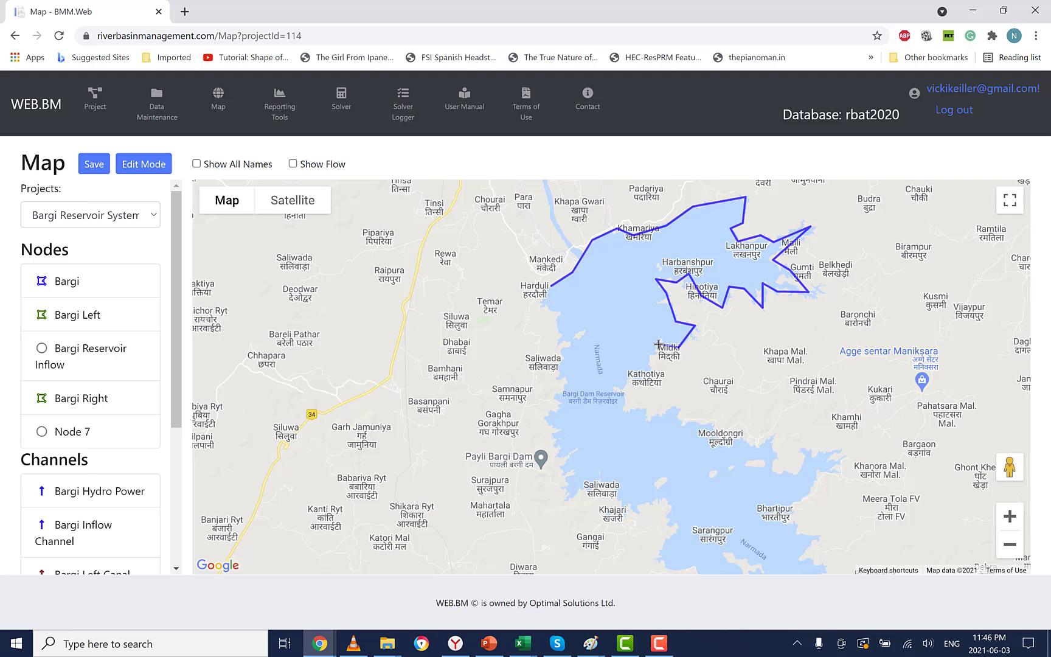
pyautogui.click(647, 363)
pyautogui.click(627, 380)
pyautogui.moveTo(622, 411); pyautogui.dragTo(624, 411)
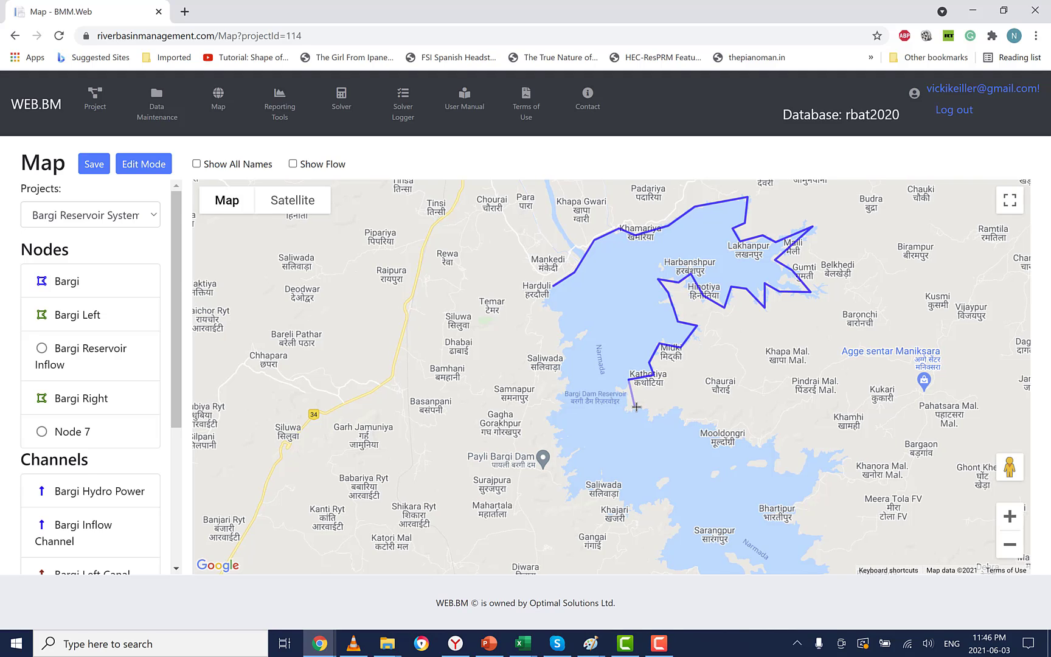
# Step: Extend the Bargi outline southeast along the shore from Kathotiya to Mooldongri
pyautogui.click(645, 406)
pyautogui.click(678, 405)
pyautogui.click(685, 427)
pyautogui.click(712, 423)
pyautogui.click(719, 438)
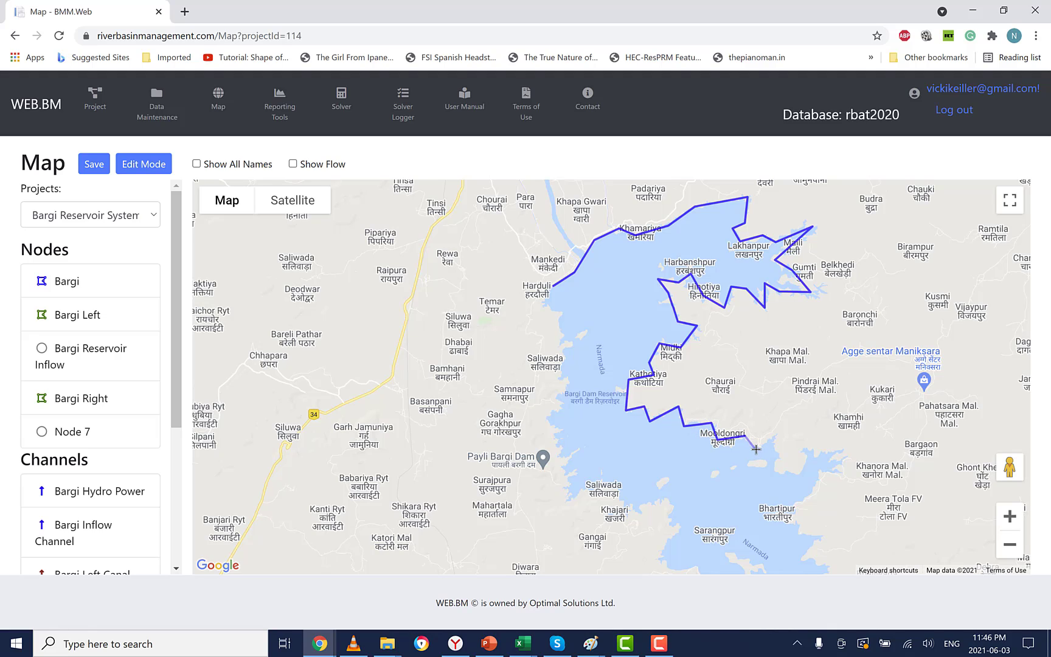
# Step: Trace the shoreline east of Mooldongri out to the far end of the inlet below Khamhi
pyautogui.click(756, 449)
pyautogui.click(773, 437)
pyautogui.click(776, 470)
pyautogui.click(799, 474)
pyautogui.click(806, 451)
pyautogui.click(841, 450)
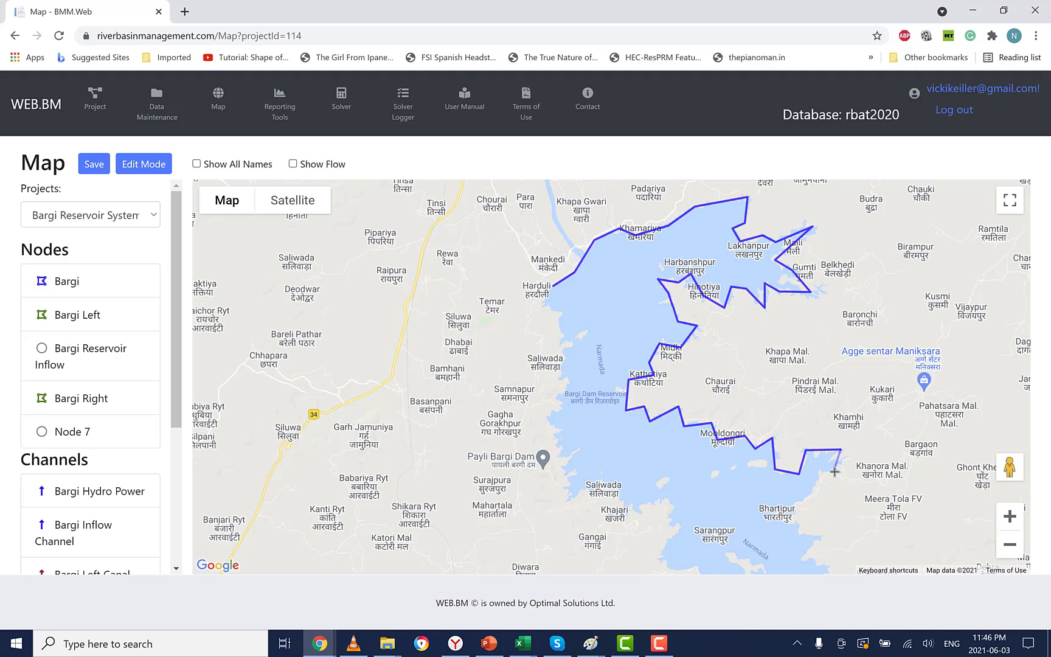
# Step: Bring the Bargi outline back along the inlet's south side and around the Bhartipur headland
pyautogui.click(834, 472)
pyautogui.click(813, 491)
pyautogui.click(821, 539)
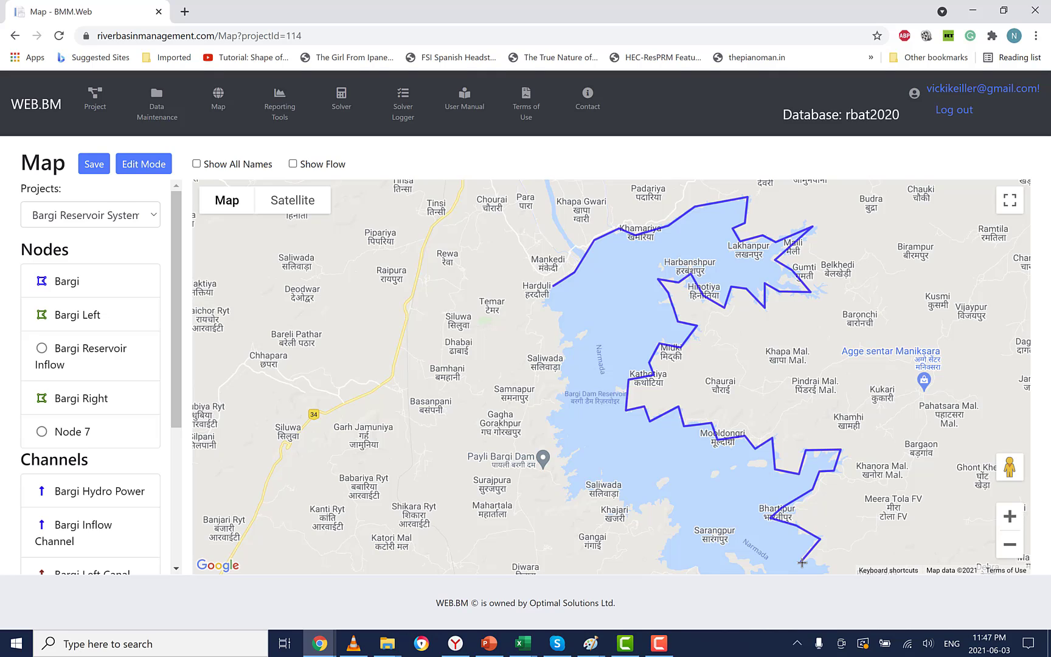
pyautogui.moveTo(802, 561)
pyautogui.mouseDown()
pyautogui.moveTo(714, 408)
pyautogui.moveTo(636, 350)
pyautogui.moveTo(608, 355)
pyautogui.moveTo(615, 378)
pyautogui.mouseUp()
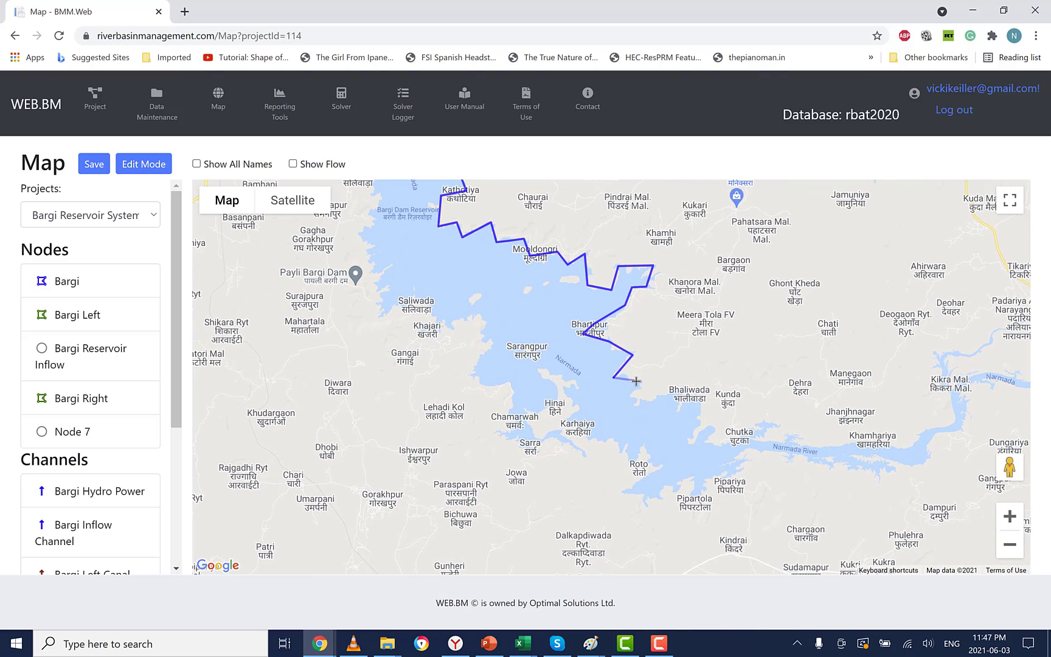
# Step: Trace the reservoir's northeast shore from below Bhartipur past Bhaliwada toward Chutka
pyautogui.click(643, 381)
pyautogui.click(633, 401)
pyautogui.moveTo(676, 400)
pyautogui.mouseDown()
pyautogui.moveTo(699, 396)
pyautogui.moveTo(694, 404)
pyautogui.mouseUp()
pyautogui.click(676, 391)
pyautogui.click(674, 415)
pyautogui.click(689, 405)
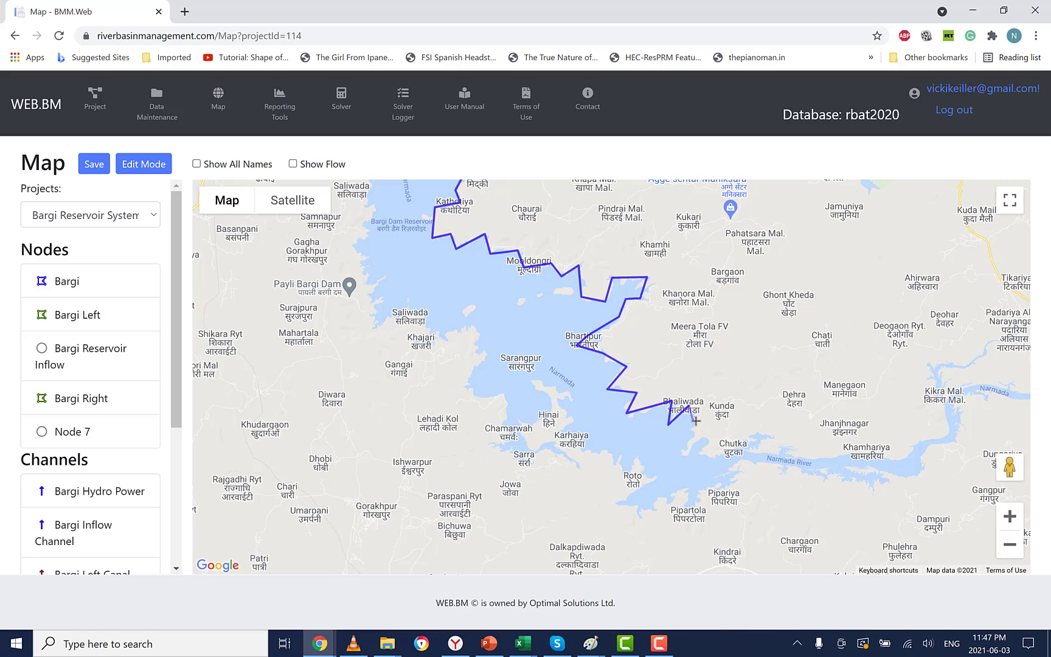
pyautogui.click(682, 453)
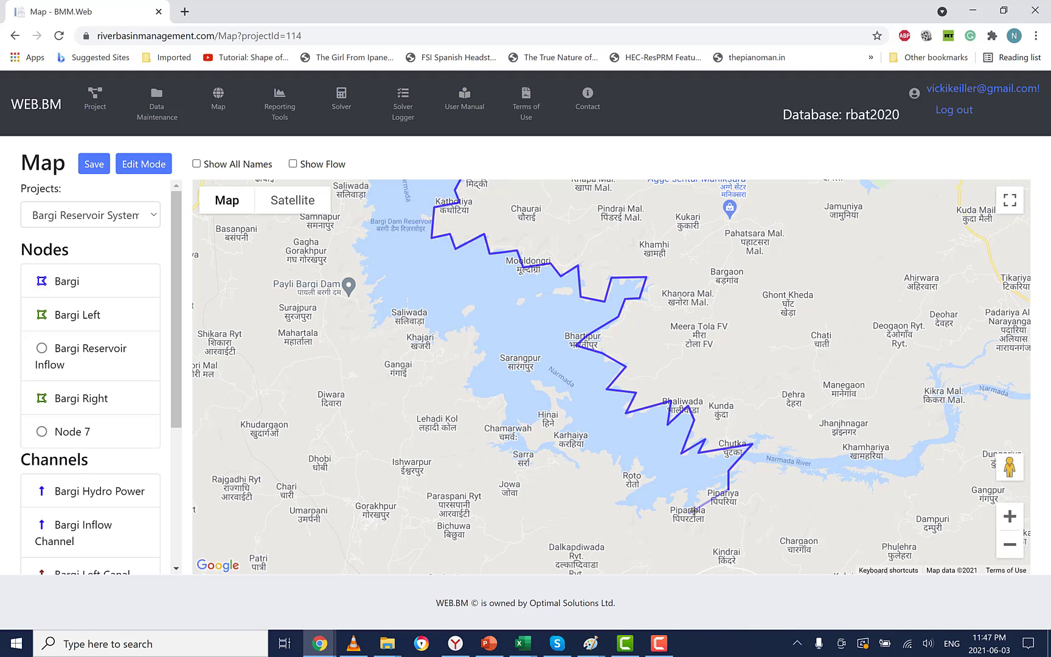
# Step: Carry the Bargi outline around the reservoir's southern end past Pipariya and Pipartola to the tip of the inlet below Roto
pyautogui.click(699, 490)
pyautogui.click(685, 487)
pyautogui.click(636, 516)
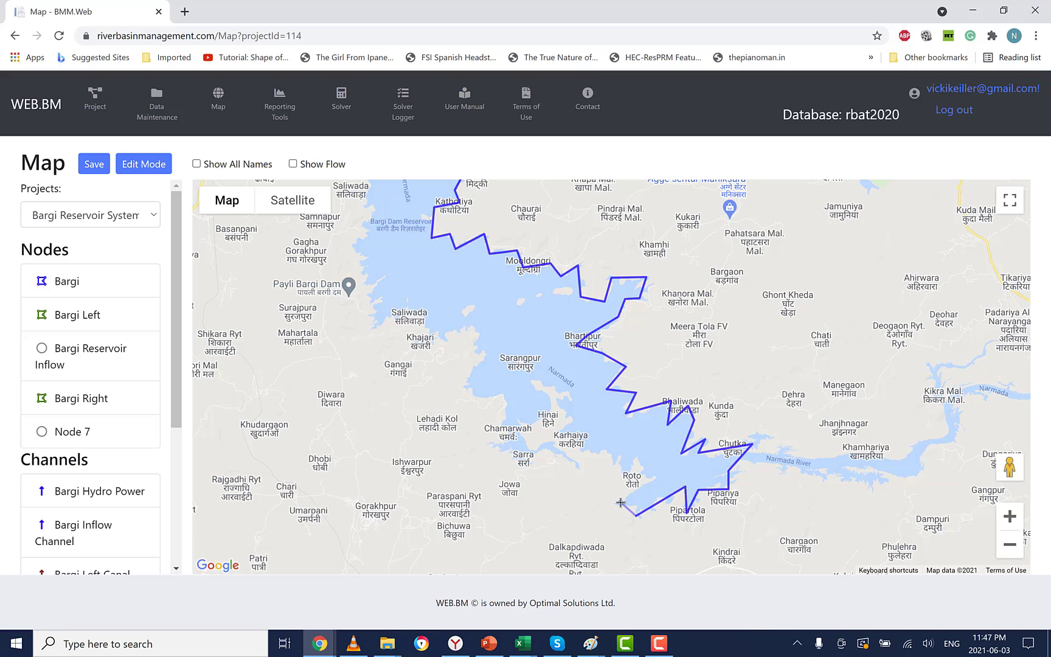
pyautogui.click(621, 502)
# Step: Trace the southwest shore northwestward from the Roto inlet to Karhaiya
pyautogui.click(656, 478)
pyautogui.click(635, 456)
pyautogui.click(625, 475)
pyautogui.click(607, 449)
pyautogui.click(577, 450)
pyautogui.click(558, 432)
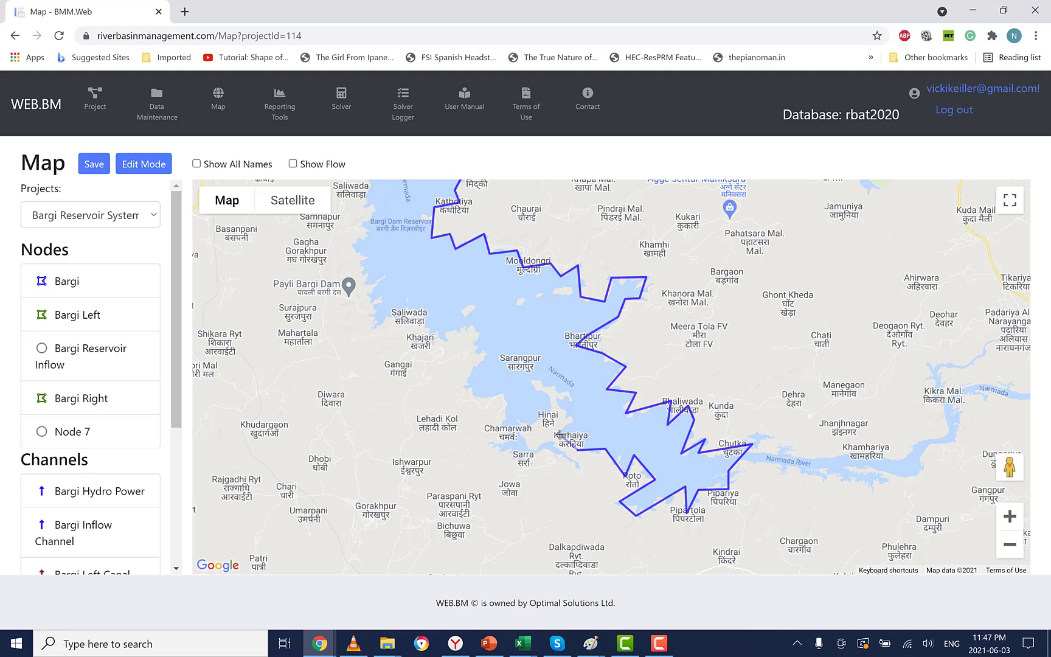
# Step: Outline the peninsula at Hinai, going around its northern tip and down its west side
pyautogui.click(558, 401)
pyautogui.click(575, 397)
pyautogui.click(534, 379)
pyautogui.click(548, 402)
pyautogui.click(542, 415)
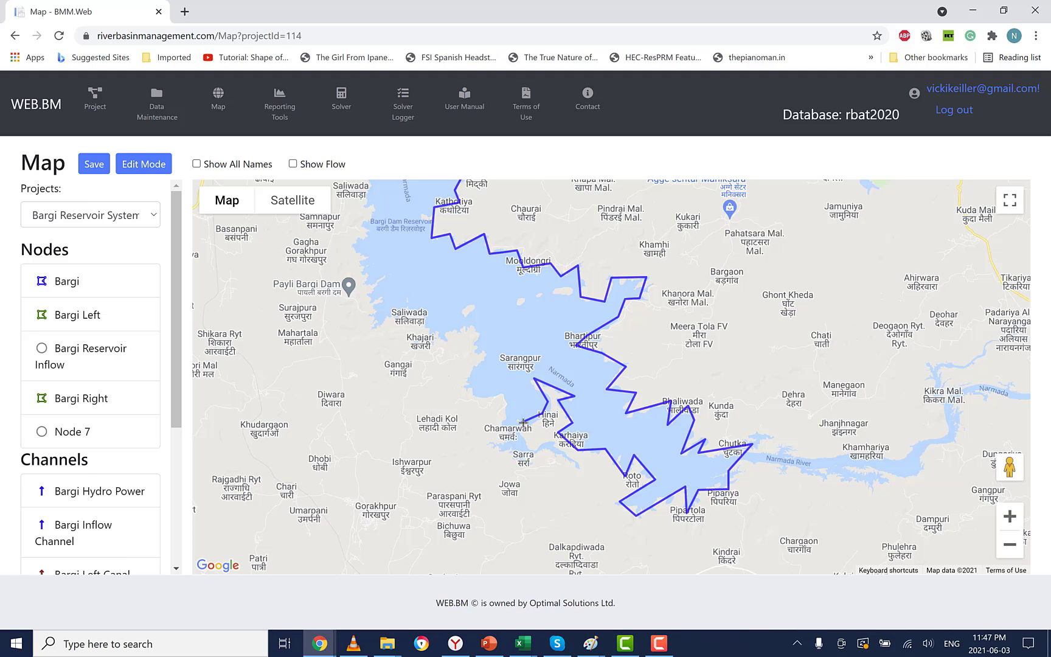
# Step: Continue the Bargi outline from Hinai around the inlet at Sarra and up past Chamarwah
pyautogui.click(523, 422)
pyautogui.click(529, 451)
pyautogui.click(494, 445)
pyautogui.click(508, 406)
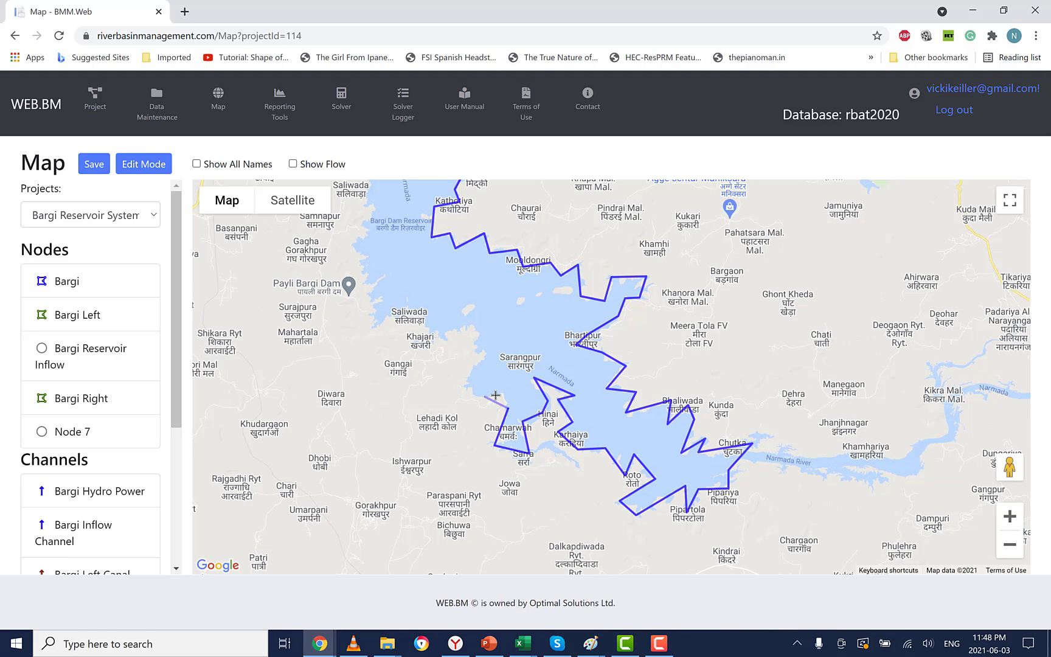
pyautogui.click(503, 391)
# Step: Trace the southwest shore of the reservoir from above Chamarwah past Sarangpur to Khajari
pyautogui.click(477, 397)
pyautogui.click(465, 383)
pyautogui.click(485, 352)
pyautogui.click(472, 327)
pyautogui.click(440, 336)
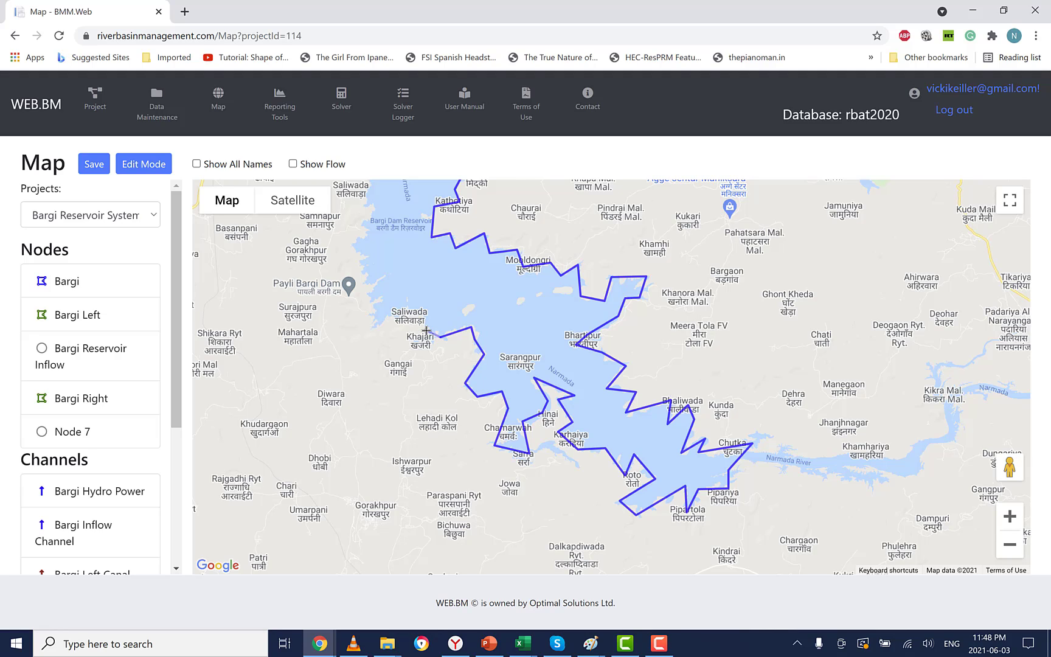
# Step: Carry the Bargi outline from Khajari past the southern Saliwada and around the small inlets beside Payli Bargi Dam
pyautogui.click(426, 331)
pyautogui.click(425, 309)
pyautogui.click(392, 311)
pyautogui.click(373, 331)
pyautogui.click(380, 298)
pyautogui.click(366, 294)
pyautogui.click(388, 277)
pyautogui.click(365, 278)
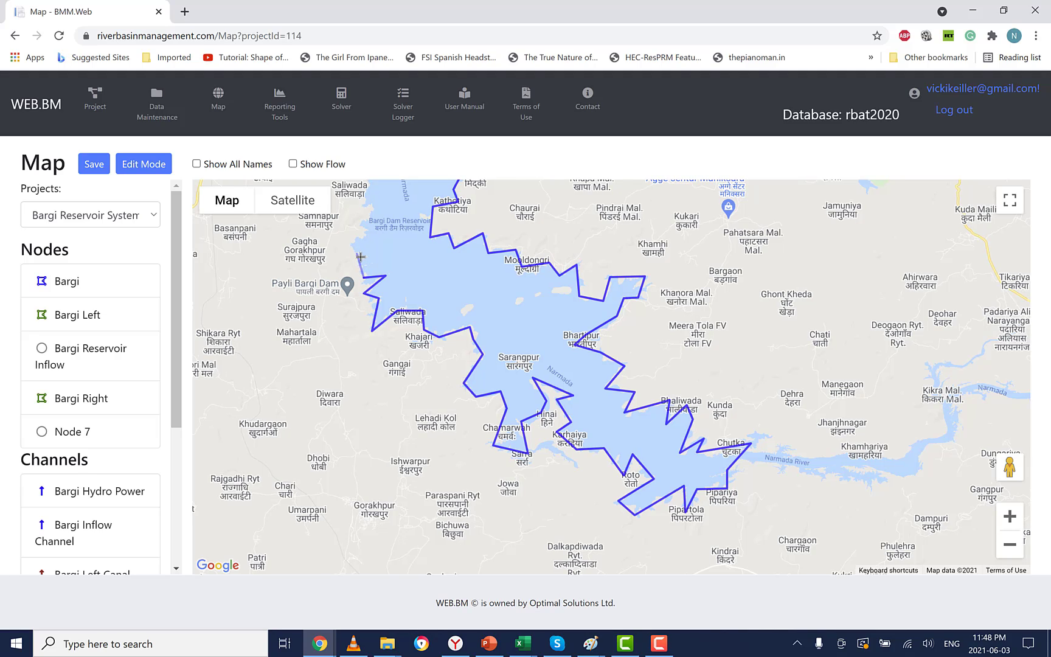
# Step: Trace the west shore north to Harduli, close the Bargi outline at its starting point and save the map
pyautogui.click(361, 256)
pyautogui.click(352, 242)
pyautogui.click(367, 234)
pyautogui.click(373, 206)
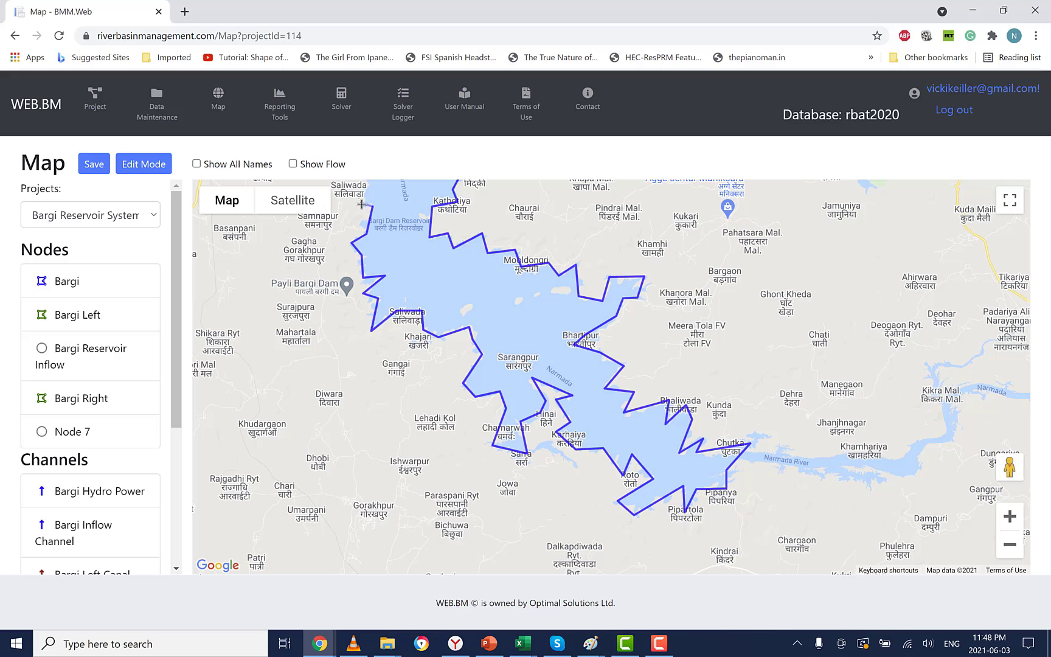
pyautogui.moveTo(369, 185)
pyautogui.mouseDown()
pyautogui.moveTo(439, 337)
pyautogui.moveTo(545, 420)
pyautogui.mouseUp()
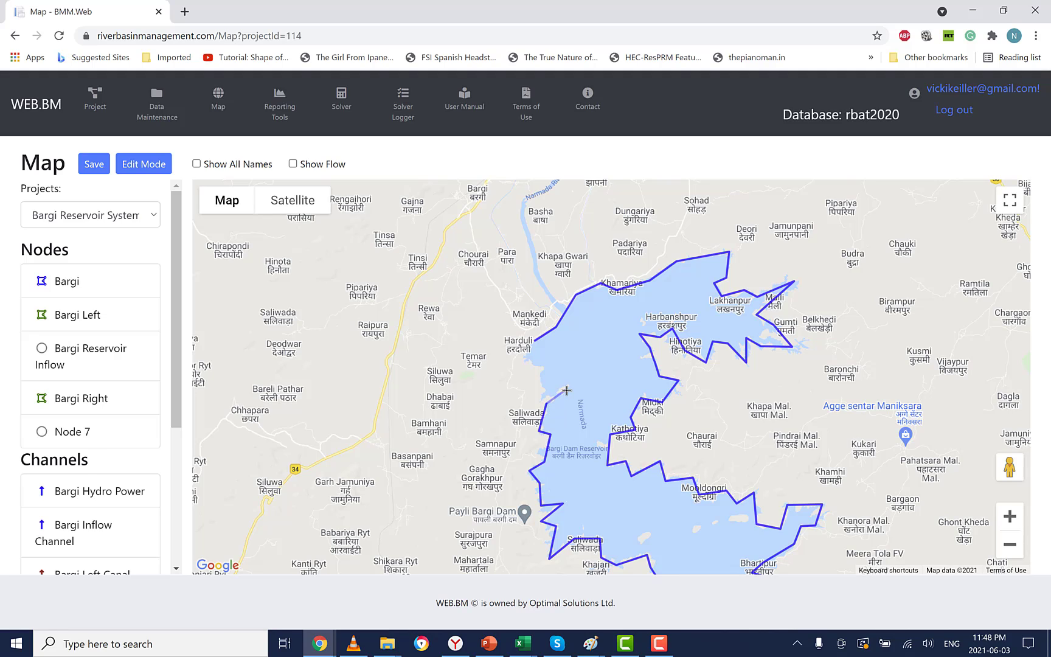
pyautogui.click(545, 394)
pyautogui.click(542, 366)
pyautogui.click(528, 352)
pyautogui.click(531, 344)
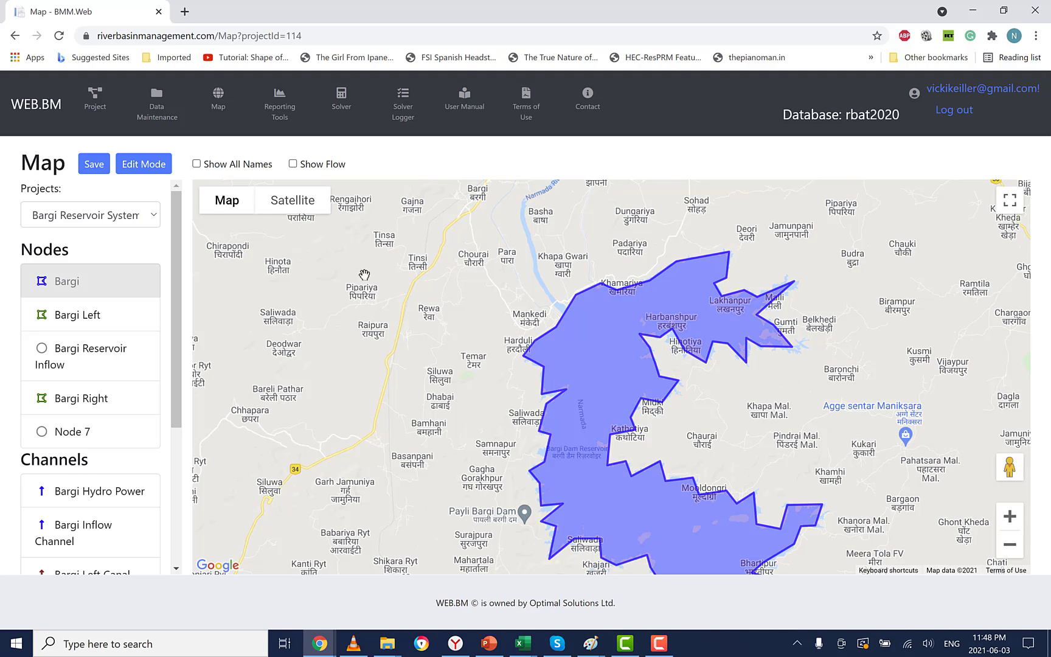
pyautogui.click(93, 169)
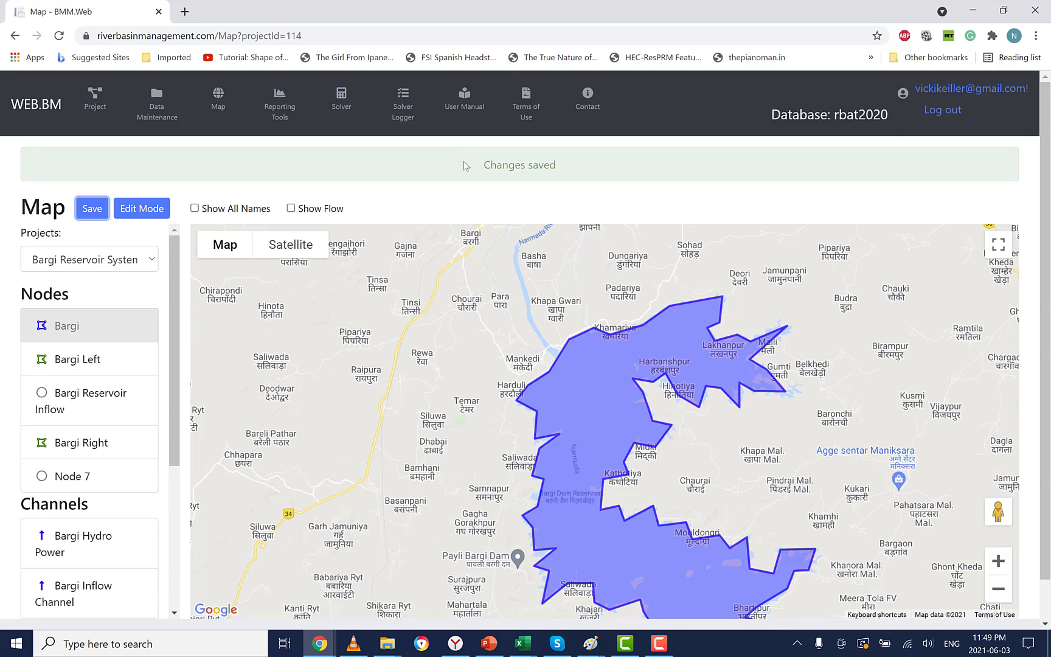
# Step: Make the map editable and reshape the Bargi outline to follow the shoreline between Bakai and Lakhanpur
pyautogui.moveTo(844, 482); pyautogui.dragTo(759, 432)
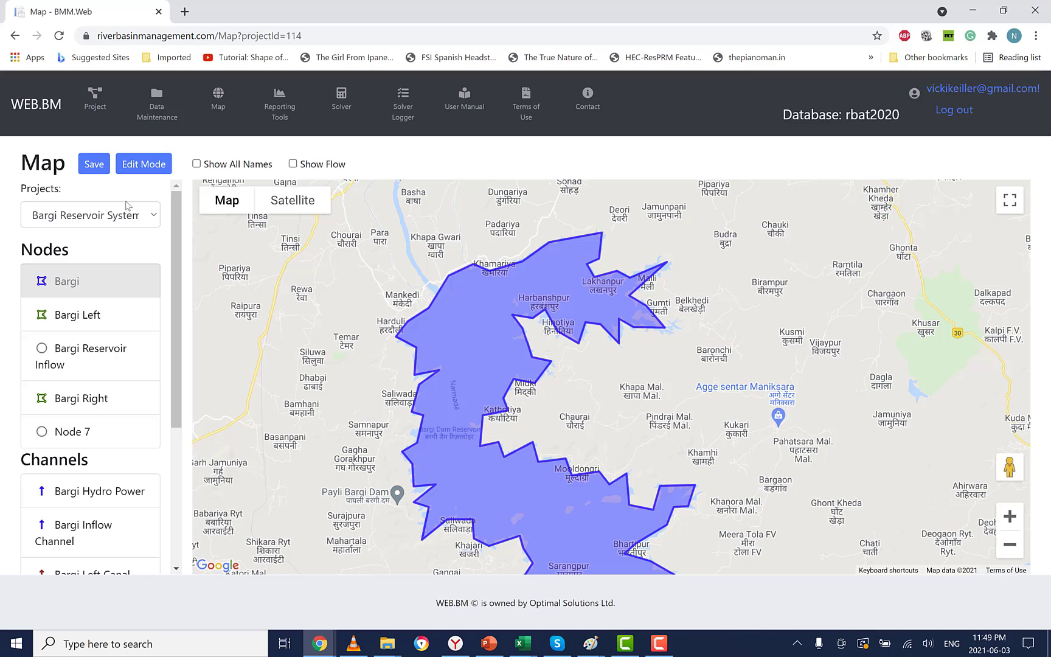
pyautogui.scroll(1, 289, 302)
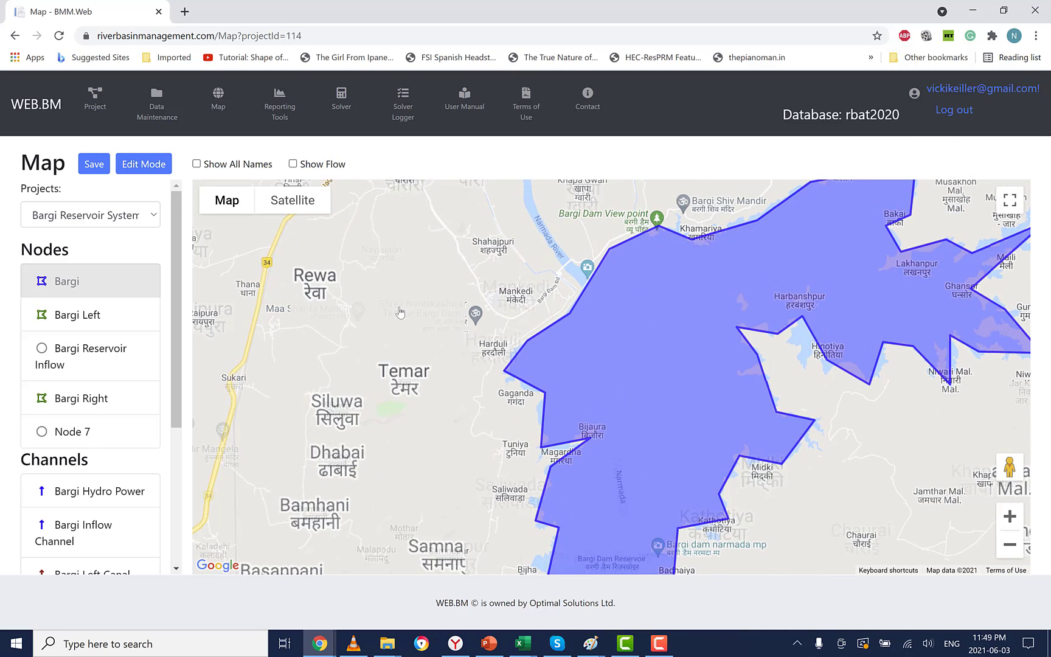
pyautogui.moveTo(398, 310); pyautogui.dragTo(161, 314)
pyautogui.moveTo(876, 468); pyautogui.dragTo(797, 498)
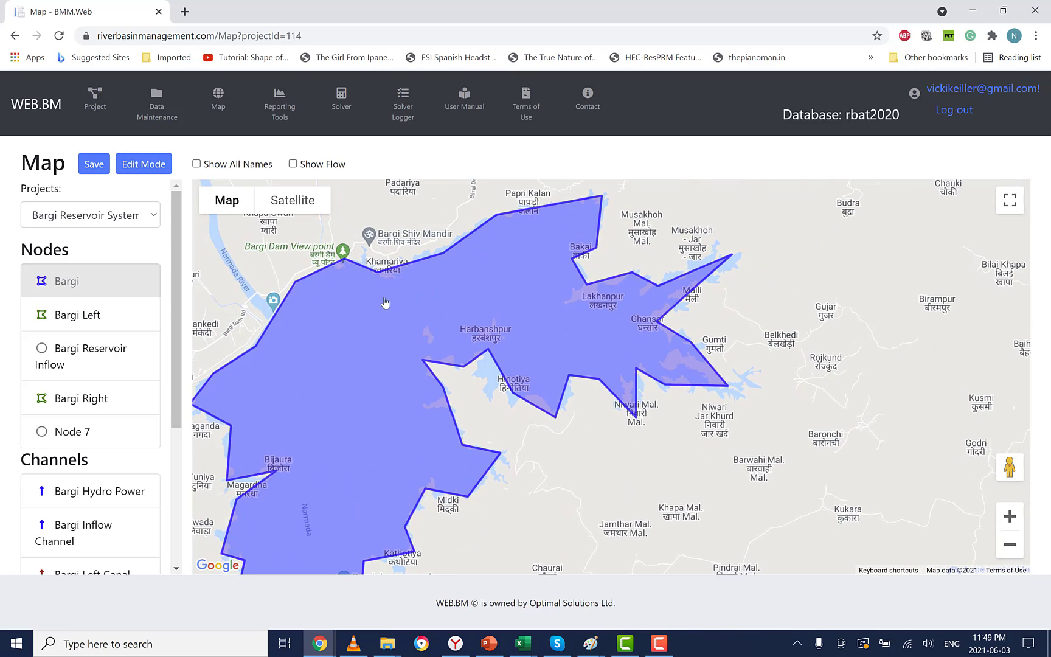
pyautogui.click(143, 164)
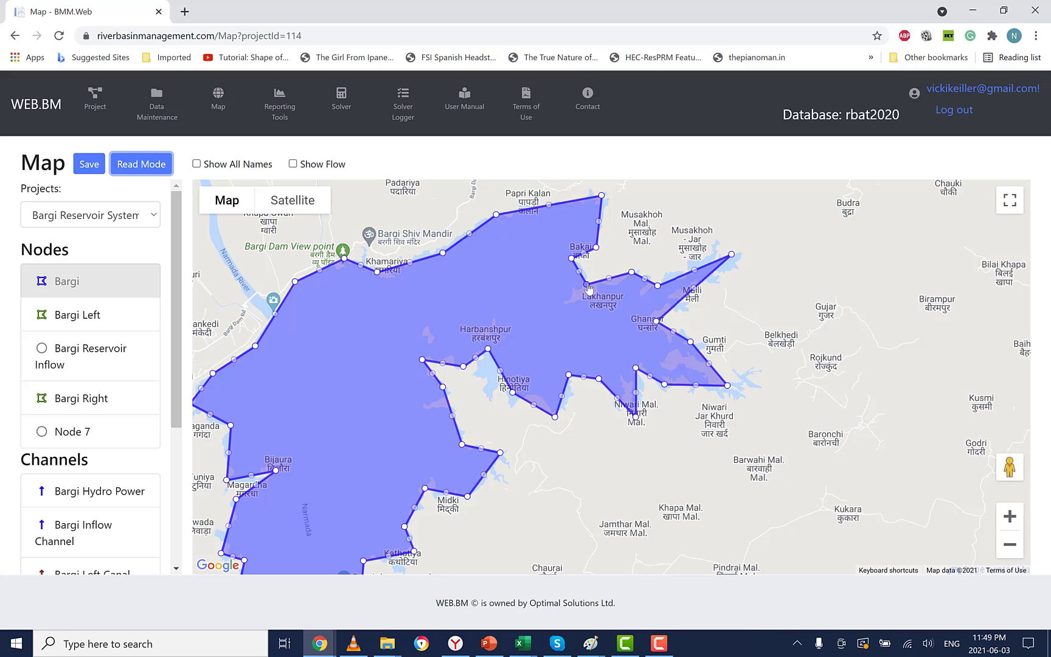
pyautogui.moveTo(587, 284); pyautogui.dragTo(573, 301)
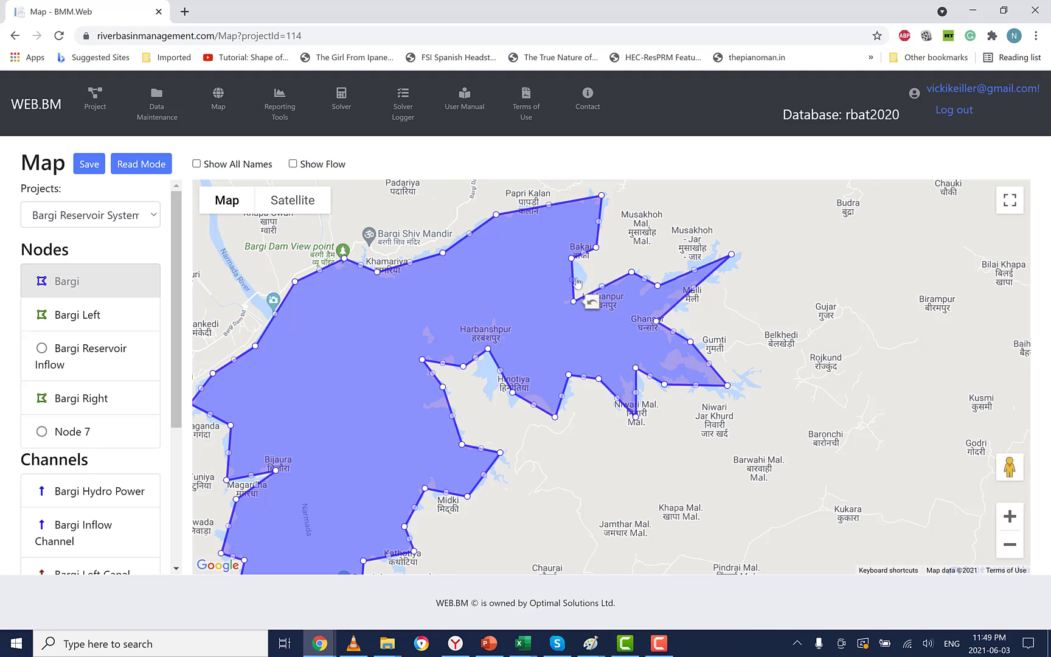
pyautogui.moveTo(576, 282); pyautogui.dragTo(585, 274)
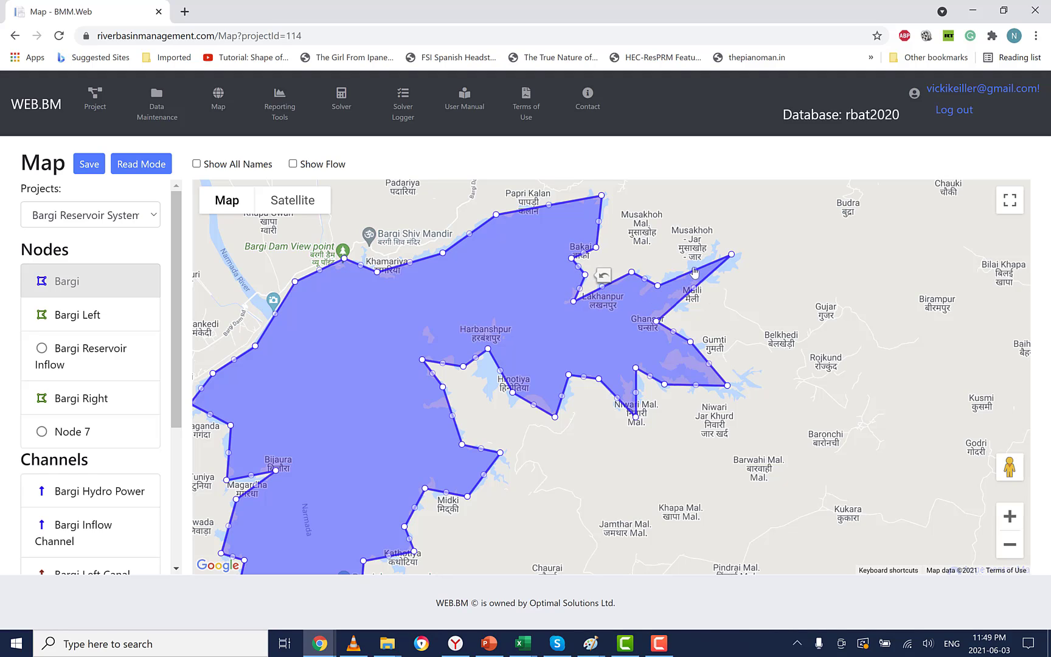
# Step: Refine the Bargi outline at the inlets near Maili, Hinotiya and Niwari Mal., and save the changes
pyautogui.moveTo(695, 274); pyautogui.dragTo(650, 278)
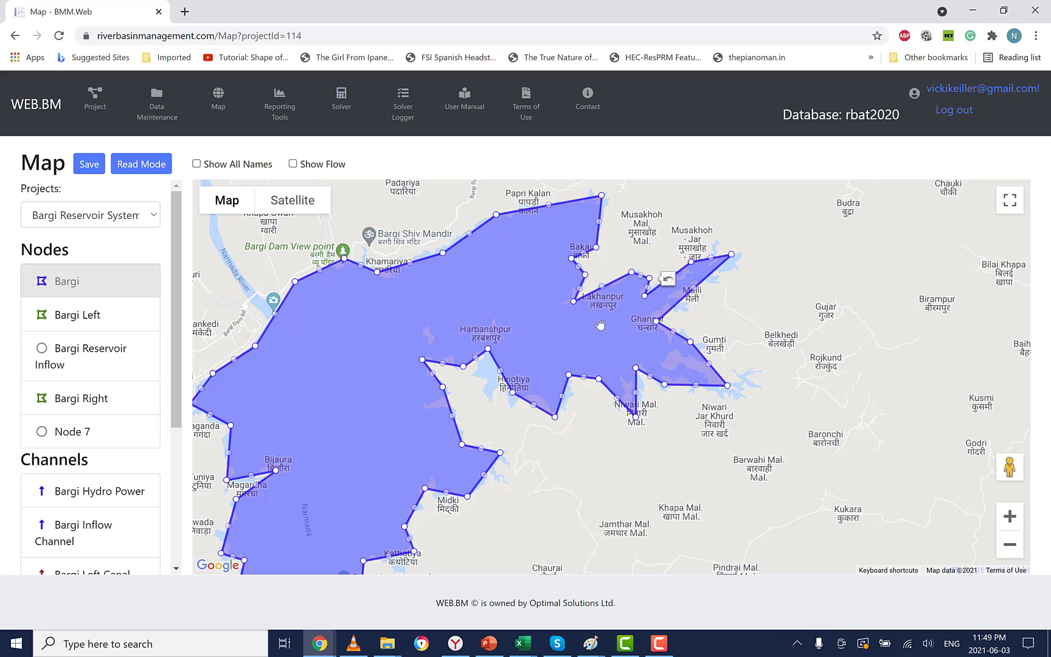
pyautogui.moveTo(501, 373); pyautogui.dragTo(490, 398)
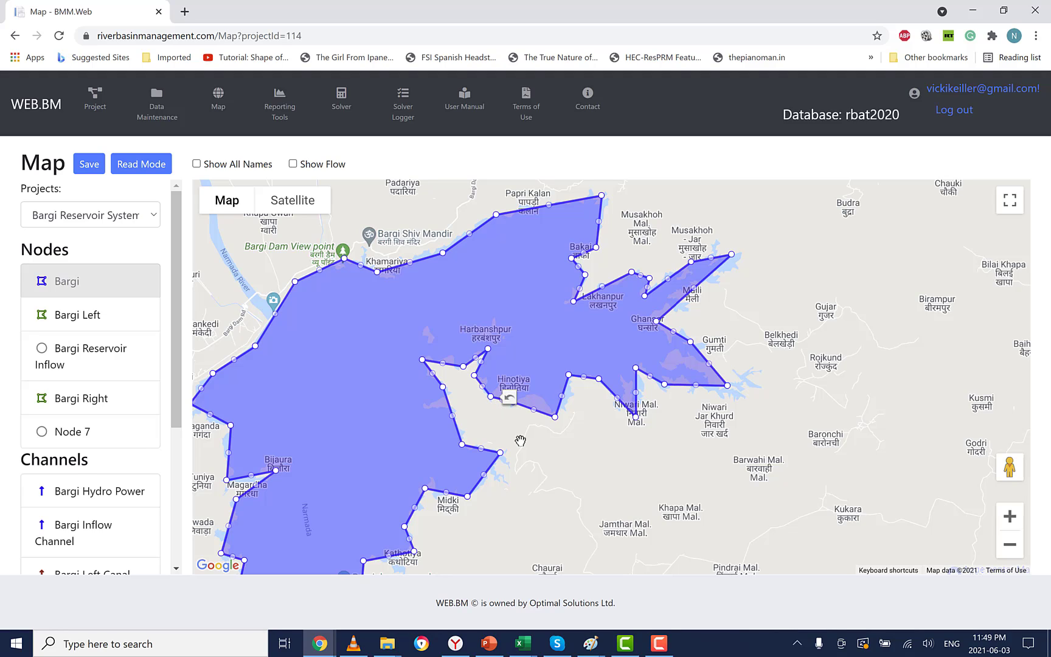
pyautogui.moveTo(637, 393); pyautogui.dragTo(643, 392)
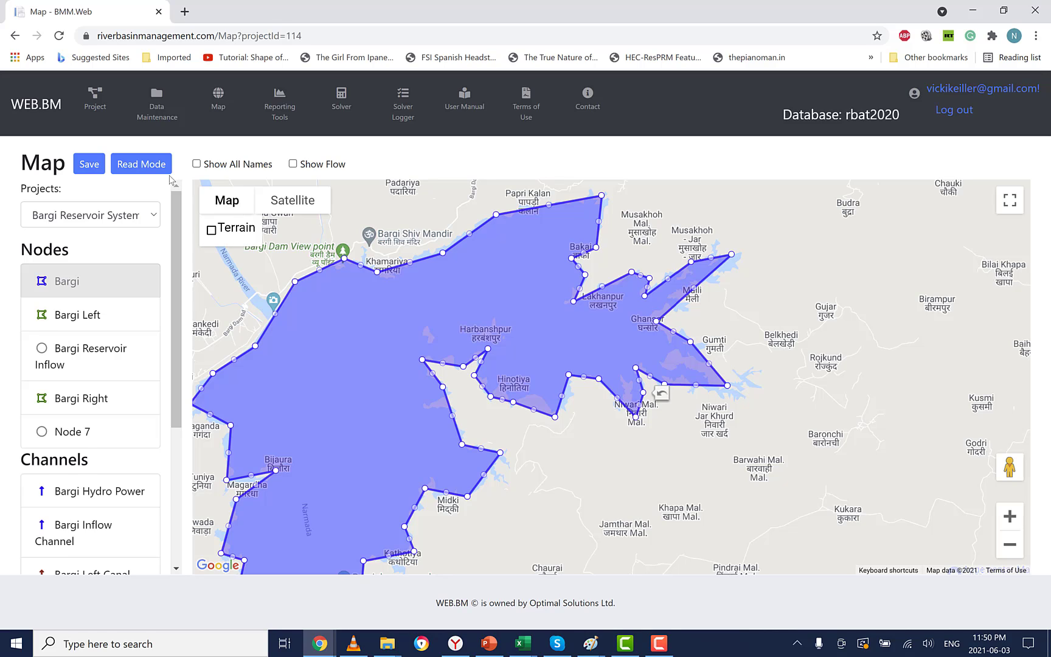
pyautogui.click(89, 165)
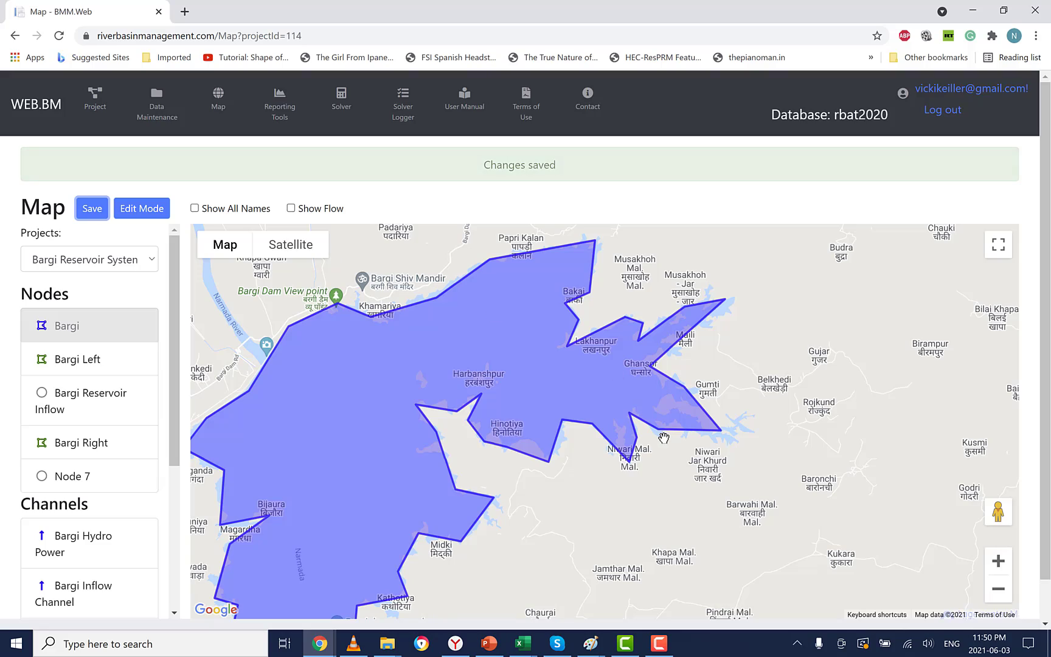
# Step: Place the Bargi Reservoir Inflow node at Mandla, upstream of the reservoir on the Narmada River
pyautogui.scroll(-2, 664, 438)
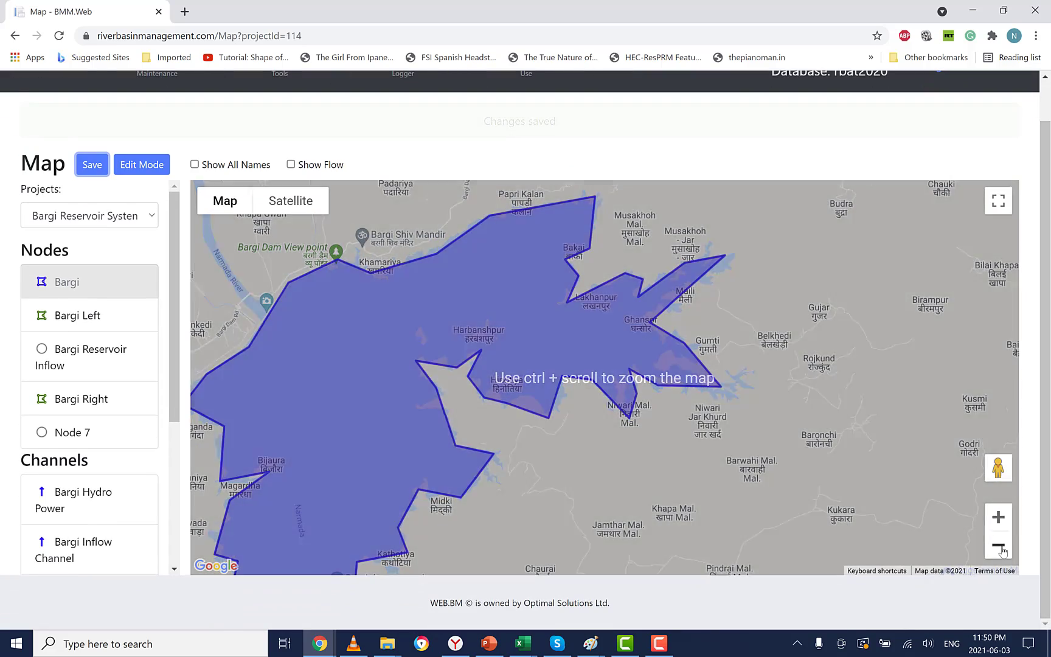
pyautogui.click(1003, 551)
pyautogui.click(1003, 551)
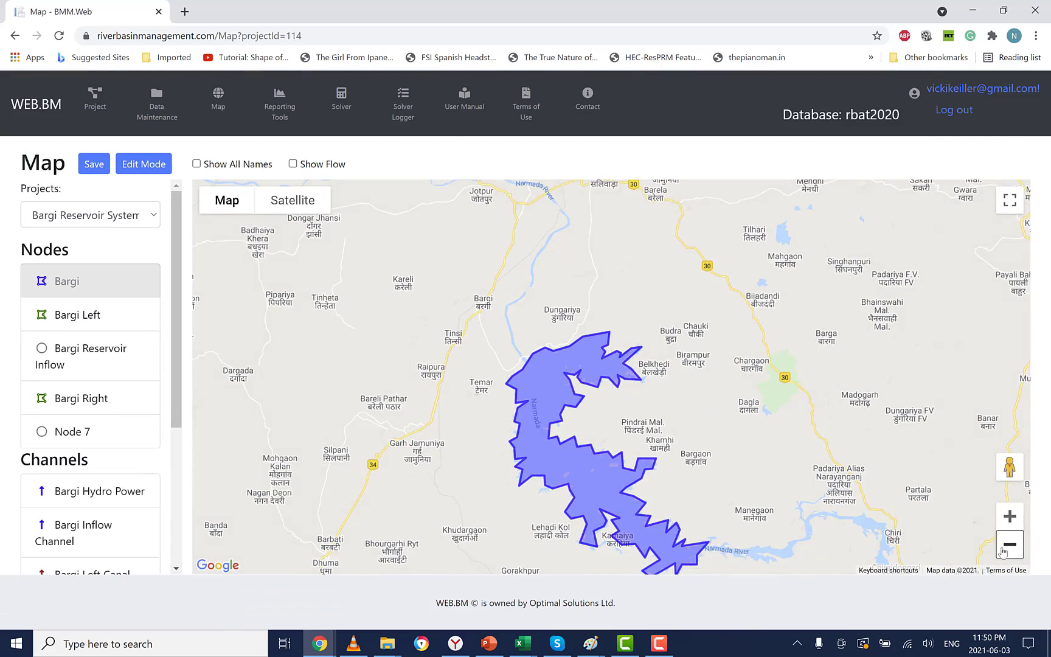
pyautogui.moveTo(912, 495); pyautogui.dragTo(848, 334)
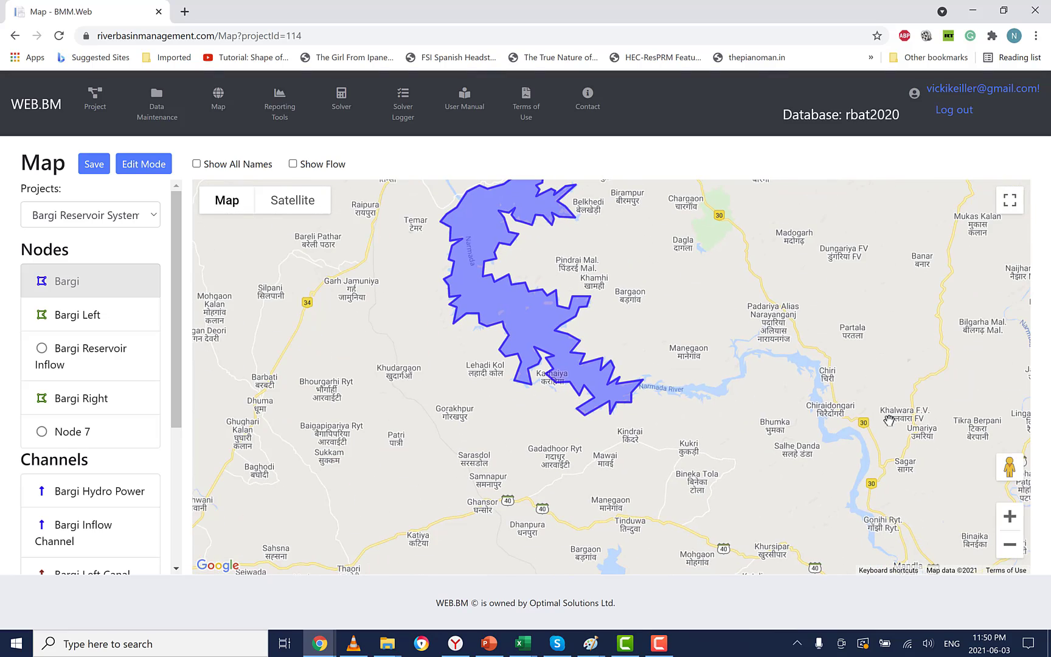
pyautogui.click(1010, 545)
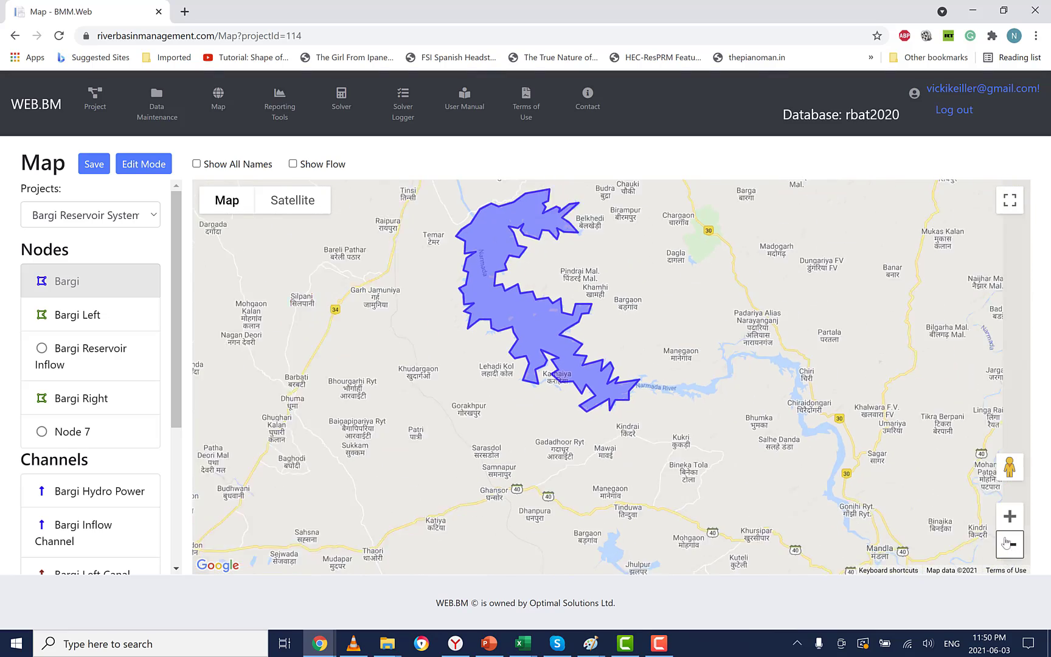
pyautogui.moveTo(976, 427); pyautogui.dragTo(995, 382)
pyautogui.scroll(1, 841, 310)
pyautogui.moveTo(883, 337); pyautogui.dragTo(903, 291)
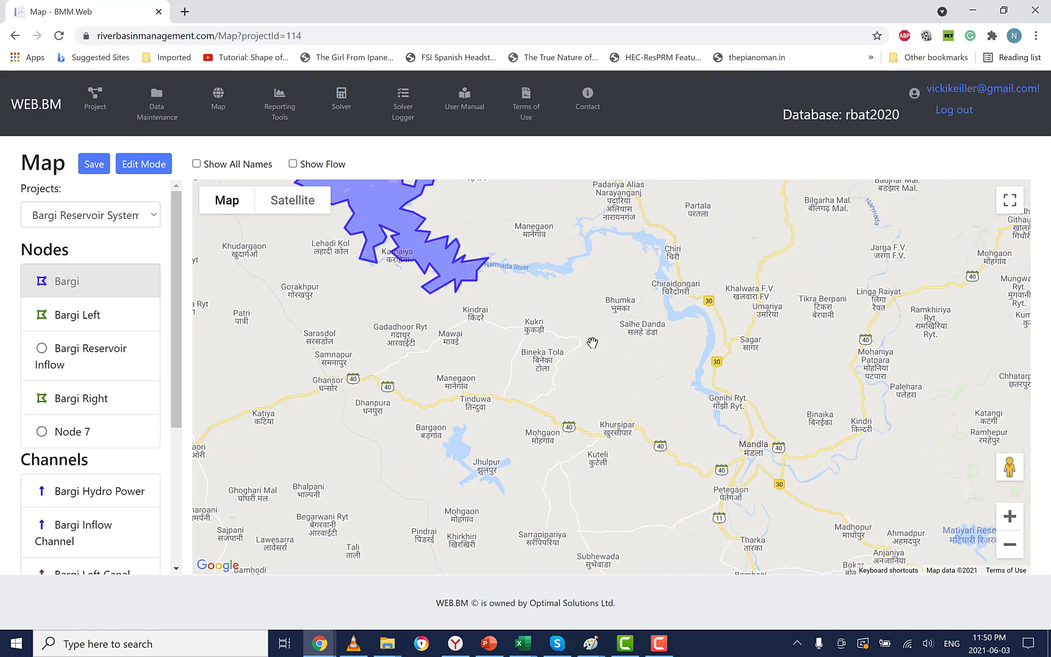
pyautogui.click(42, 349)
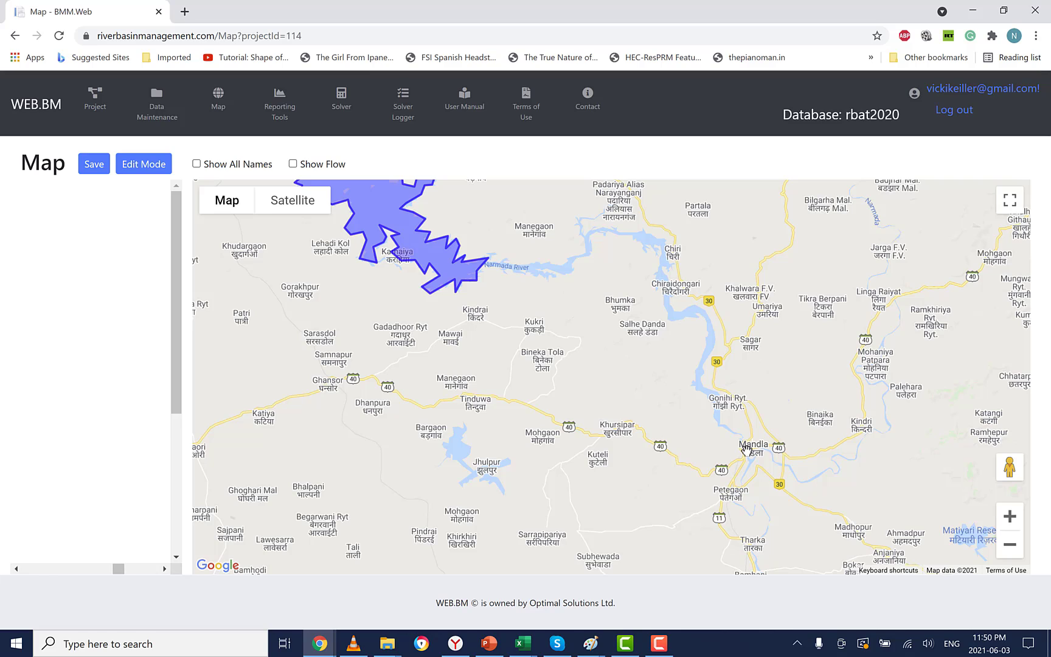
pyautogui.click(747, 449)
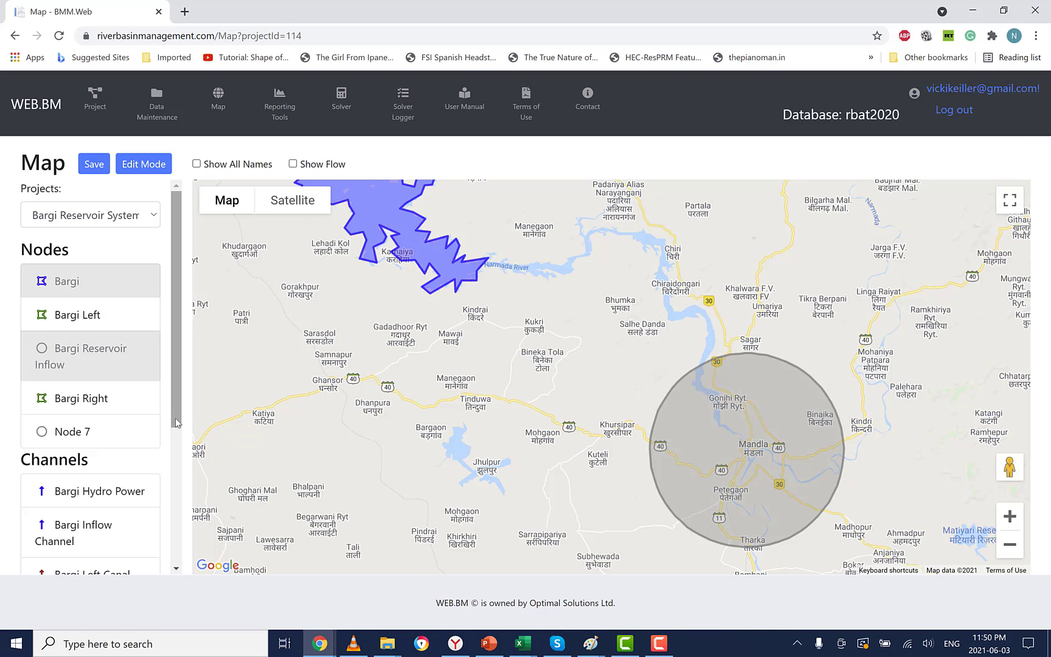
# Step: Set the default junction radius to 1000 m
pyautogui.moveTo(174, 422); pyautogui.dragTo(165, 582)
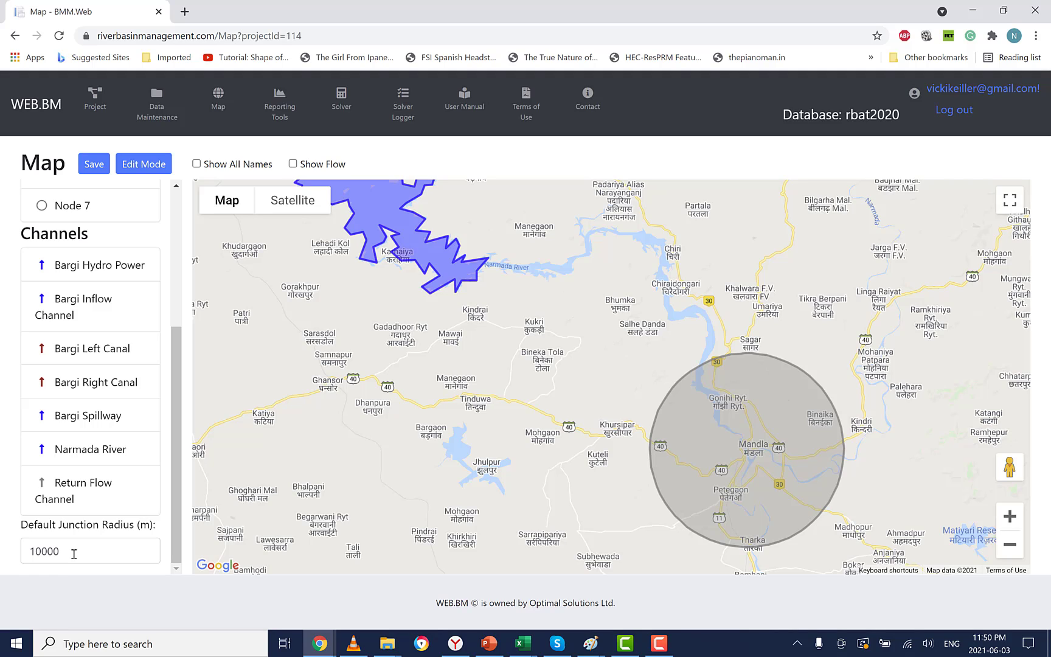
pyautogui.moveTo(74, 554); pyautogui.dragTo(28, 555)
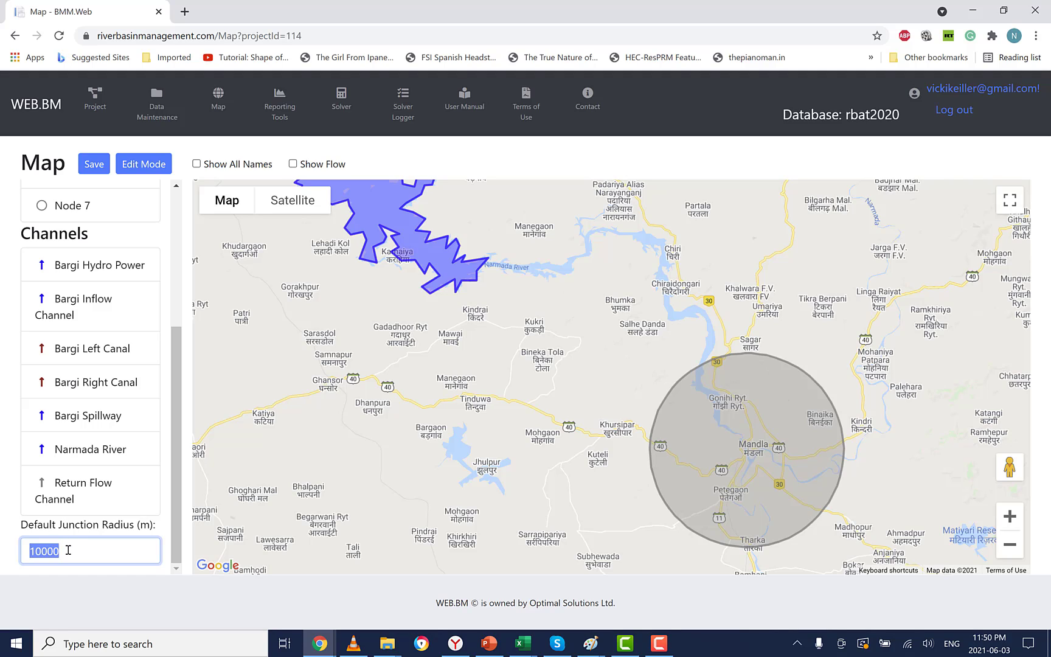
pyautogui.write('1000')
# Step: Make the map editable, nudge the inflow node's circle slightly north, shrink it to fit around Mandla, and save
pyautogui.click(146, 166)
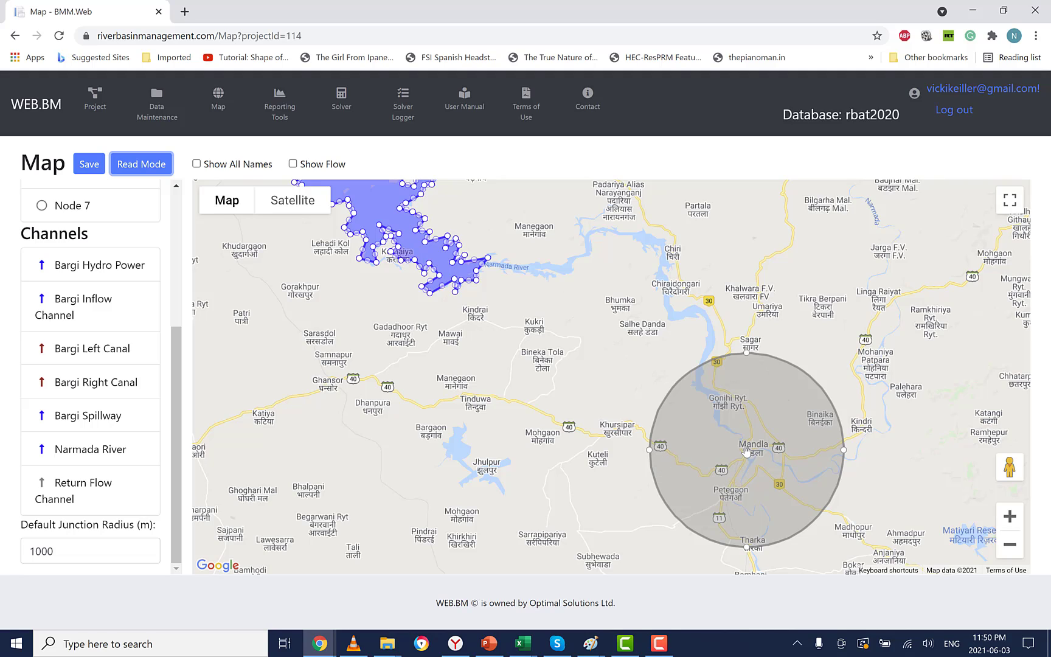
pyautogui.moveTo(746, 451)
pyautogui.mouseDown()
pyautogui.moveTo(733, 431)
pyautogui.moveTo(745, 445)
pyautogui.mouseUp()
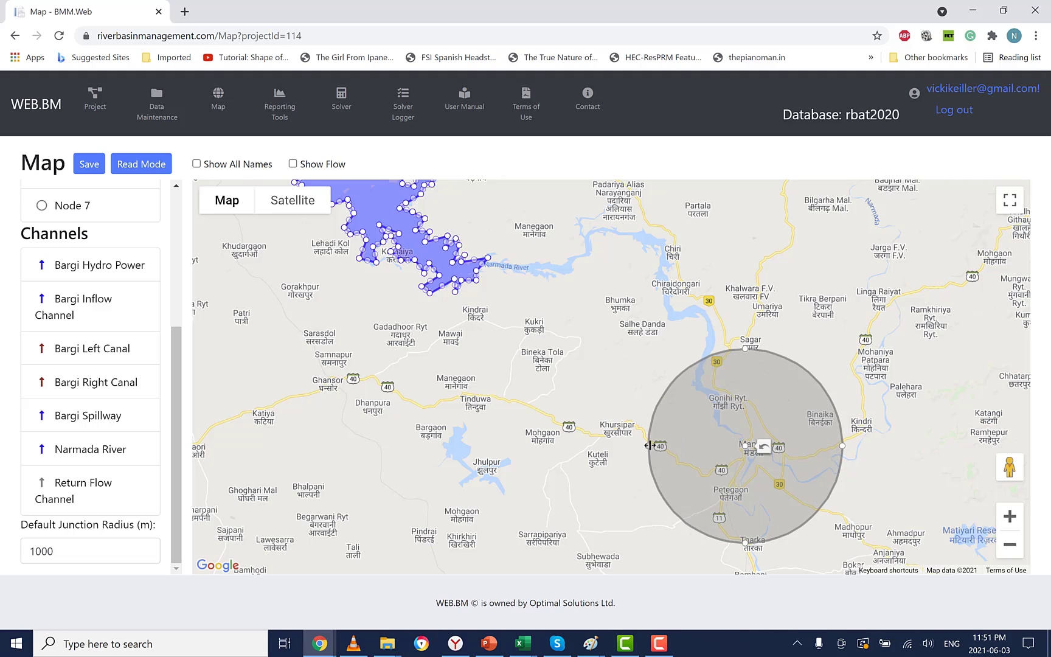
pyautogui.moveTo(651, 446); pyautogui.dragTo(720, 451)
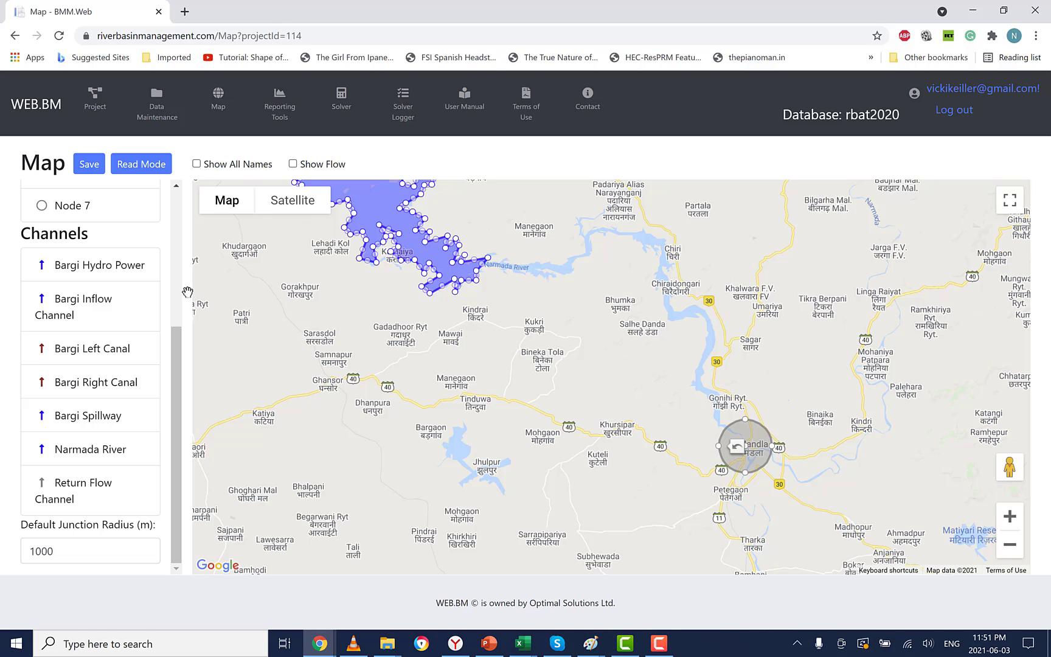
pyautogui.click(91, 169)
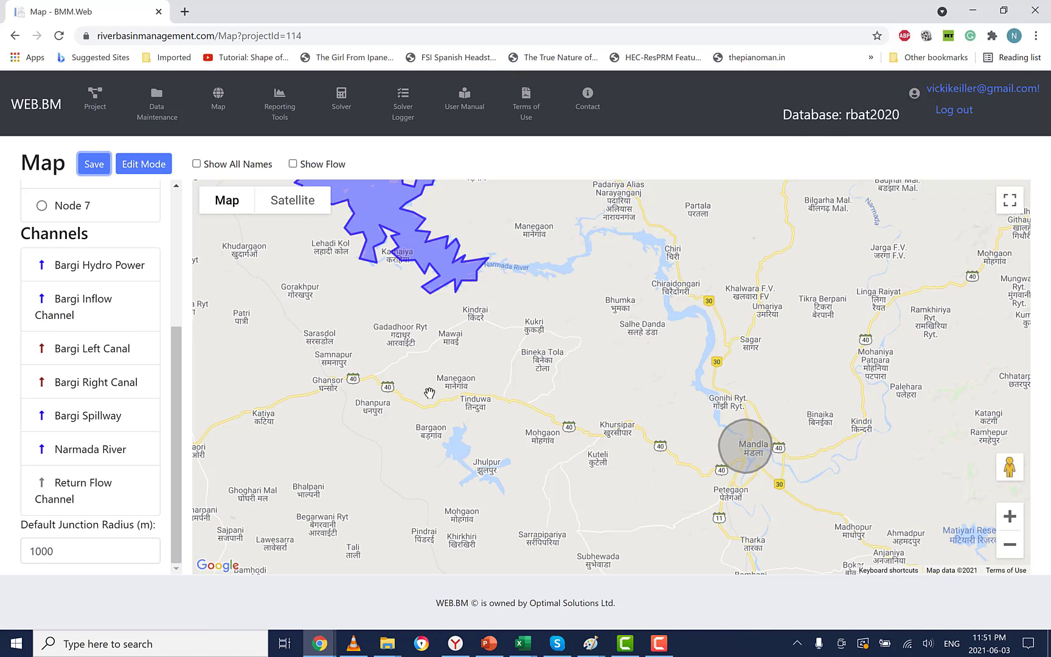
# Step: Draw the Bargi Inflow Channel from the inflow node at Mandla along the Narmada River to the reservoir's eastern tip near Chutka
pyautogui.moveTo(445, 404); pyautogui.dragTo(446, 426)
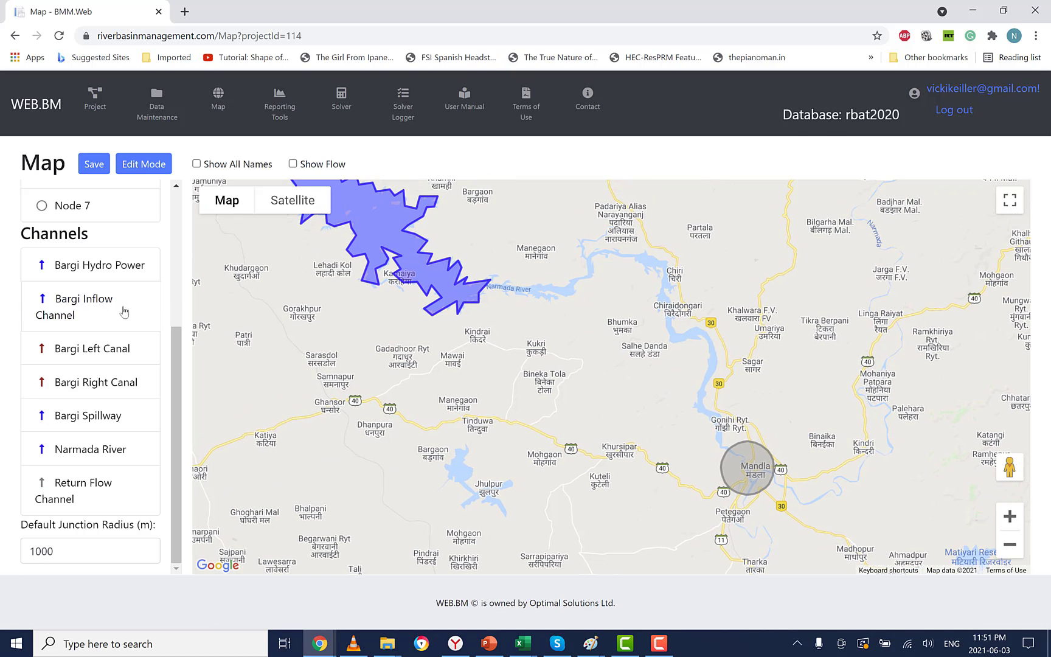
pyautogui.click(719, 435)
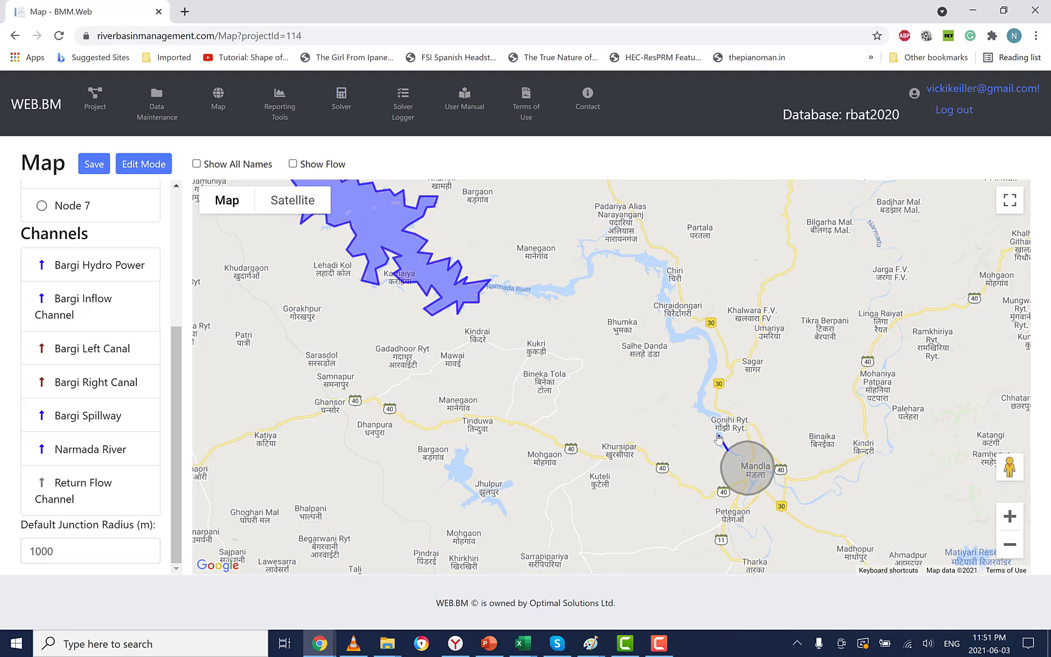
pyautogui.click(701, 409)
pyautogui.click(700, 390)
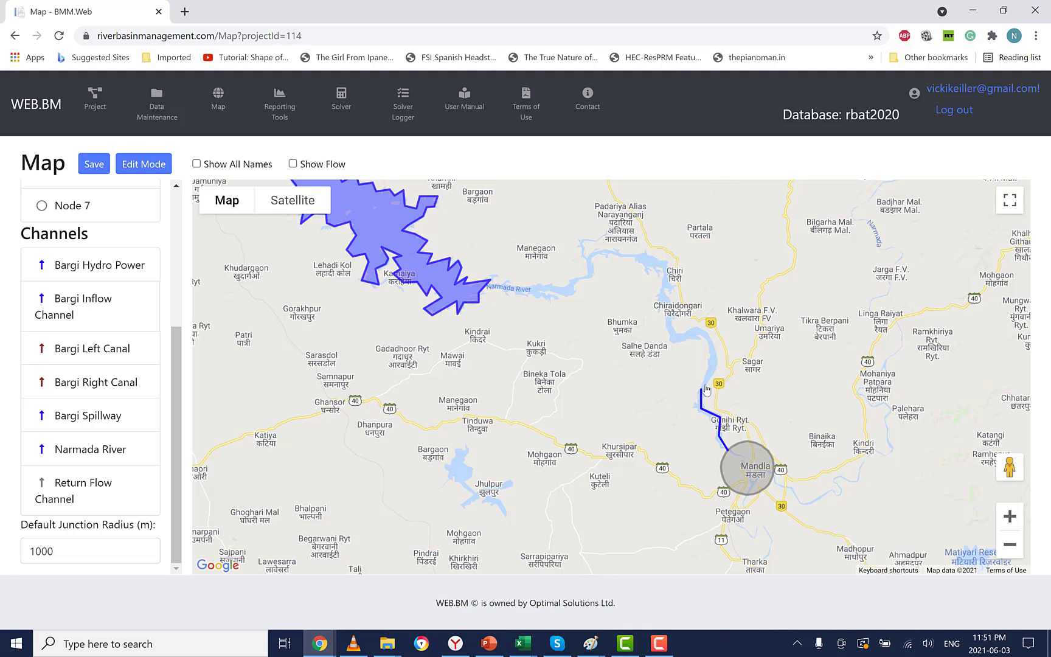
pyautogui.click(714, 344)
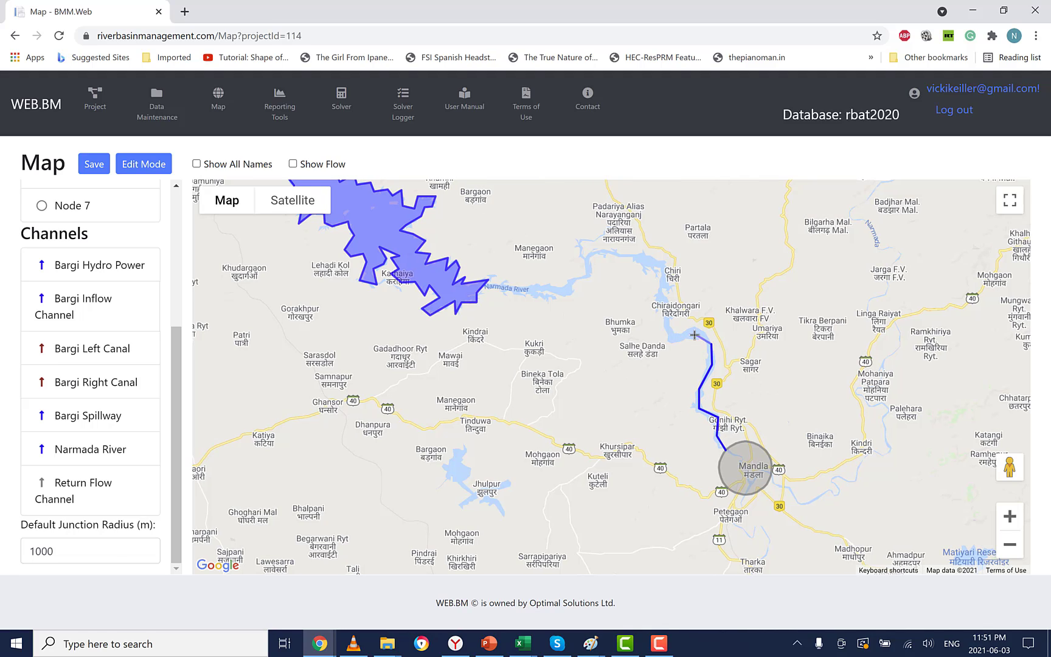
pyautogui.click(694, 329)
pyautogui.click(677, 335)
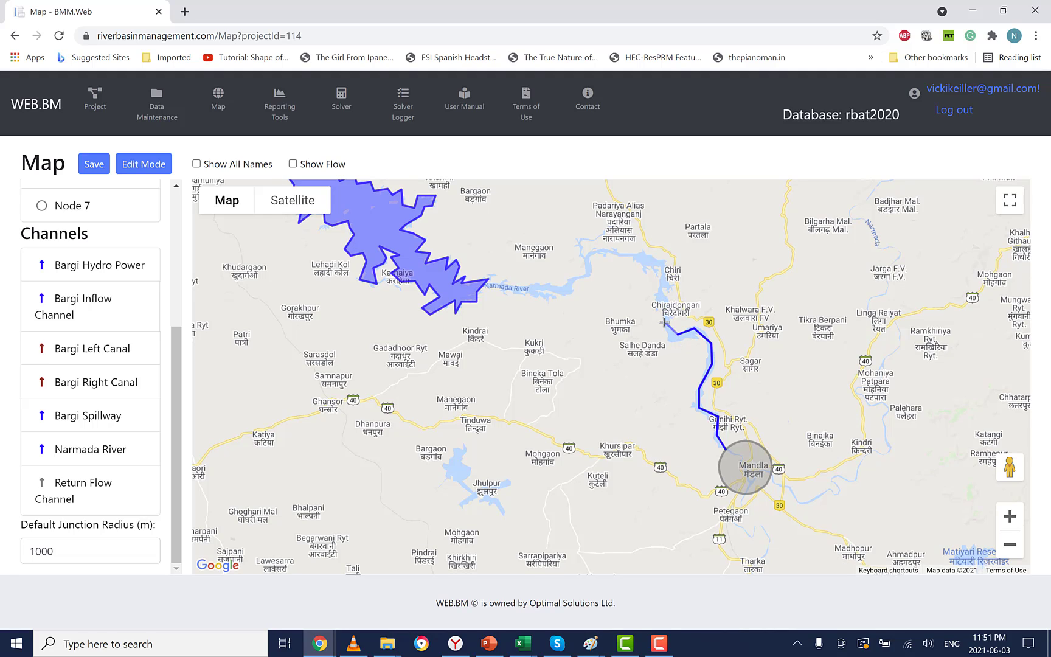
pyautogui.click(664, 322)
pyautogui.moveTo(661, 277); pyautogui.dragTo(591, 255)
pyautogui.click(587, 257)
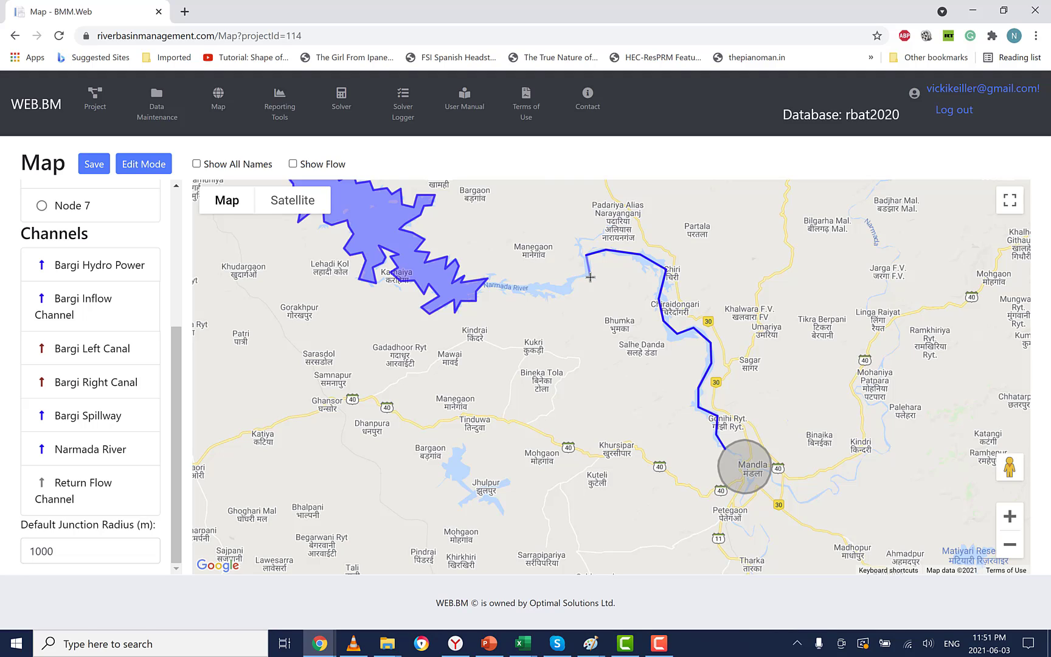
pyautogui.click(590, 276)
pyautogui.click(562, 292)
pyautogui.doubleClick(486, 282)
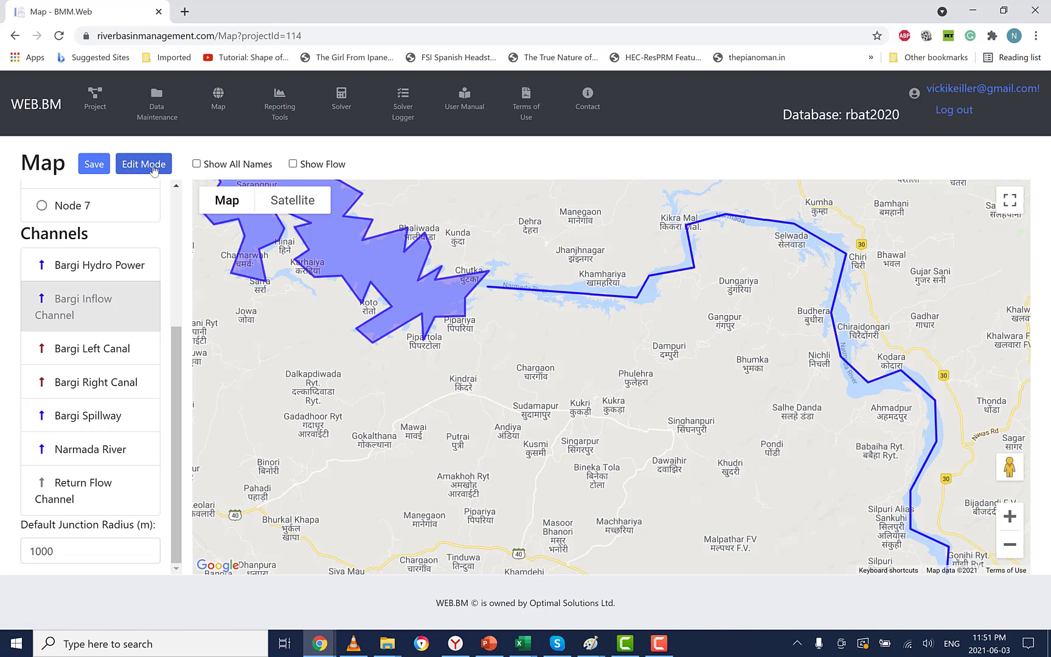
# Step: Make the map editable, move the inflow channel's downstream end onto the Bargi Reservoir outline, and save
pyautogui.click(154, 170)
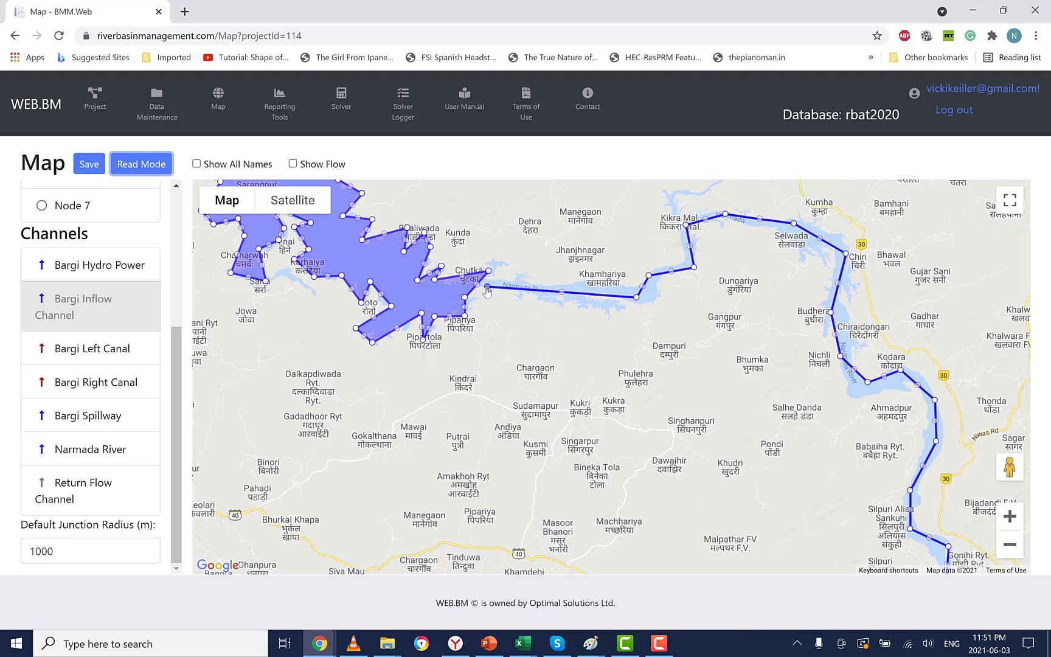
pyautogui.moveTo(487, 286); pyautogui.dragTo(479, 284)
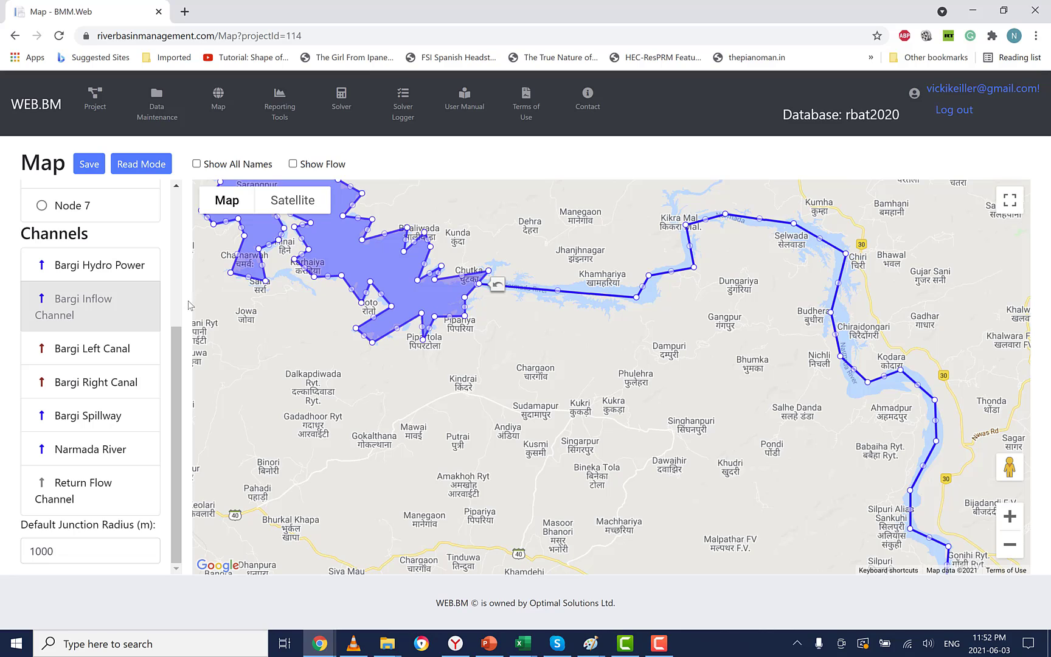
pyautogui.click(91, 166)
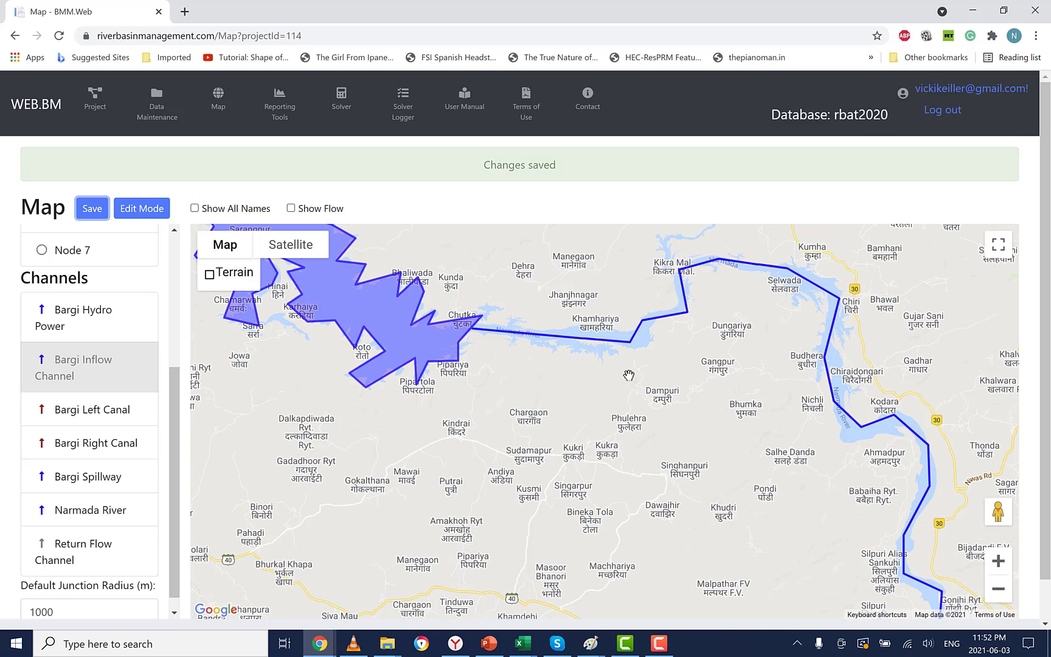
# Step: Add a flow-direction arrow to the Bargi Inflow Channel and save the map
pyautogui.rightClick(669, 320)
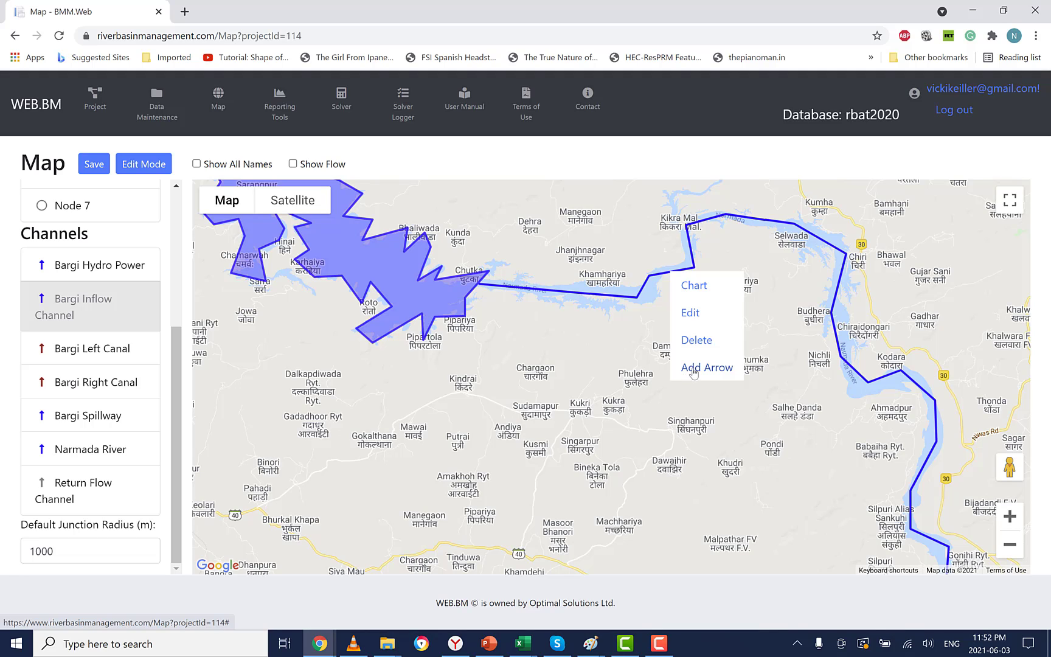
pyautogui.click(694, 368)
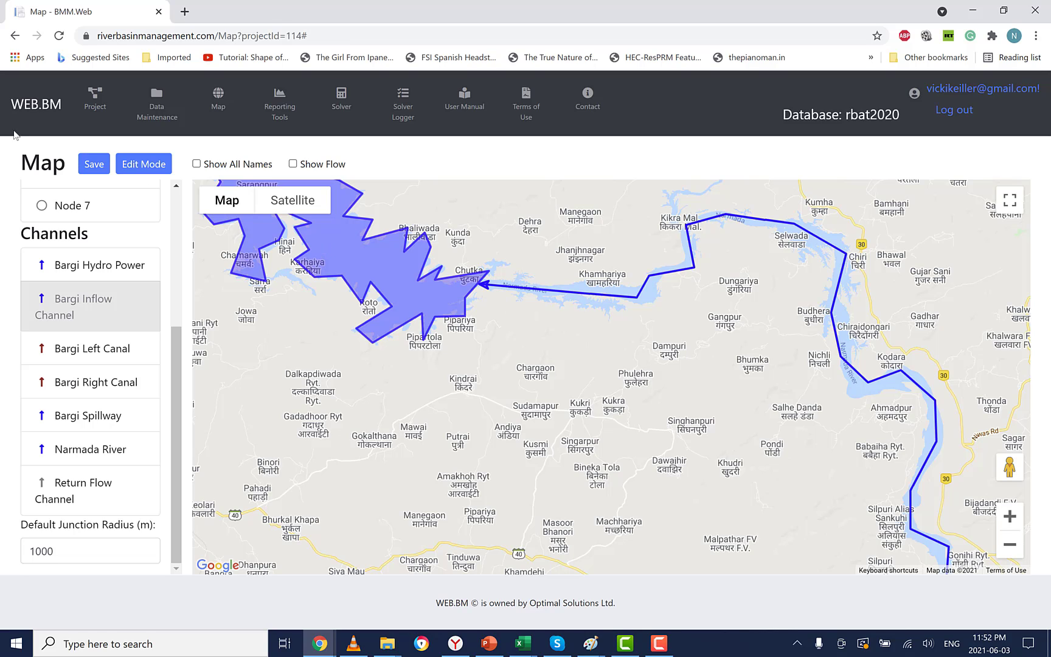
pyautogui.click(87, 164)
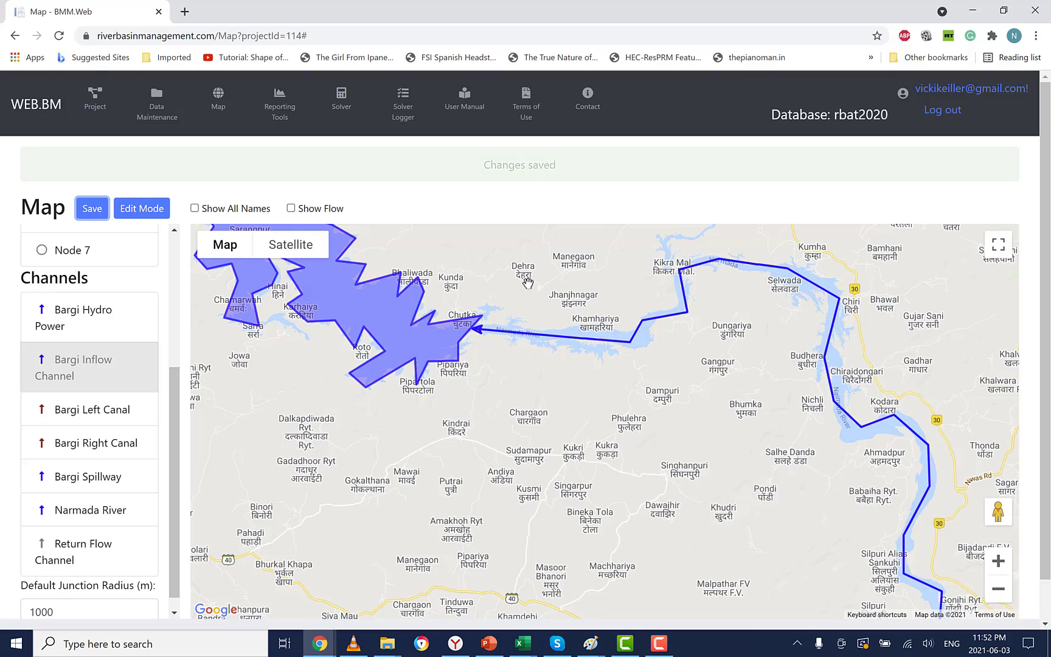
# Step: Place Node 7 on the Narmada River near Bilha, downstream of the Bargi Reservoir and southwest of Jabalpur
pyautogui.scroll(-2, 527, 282)
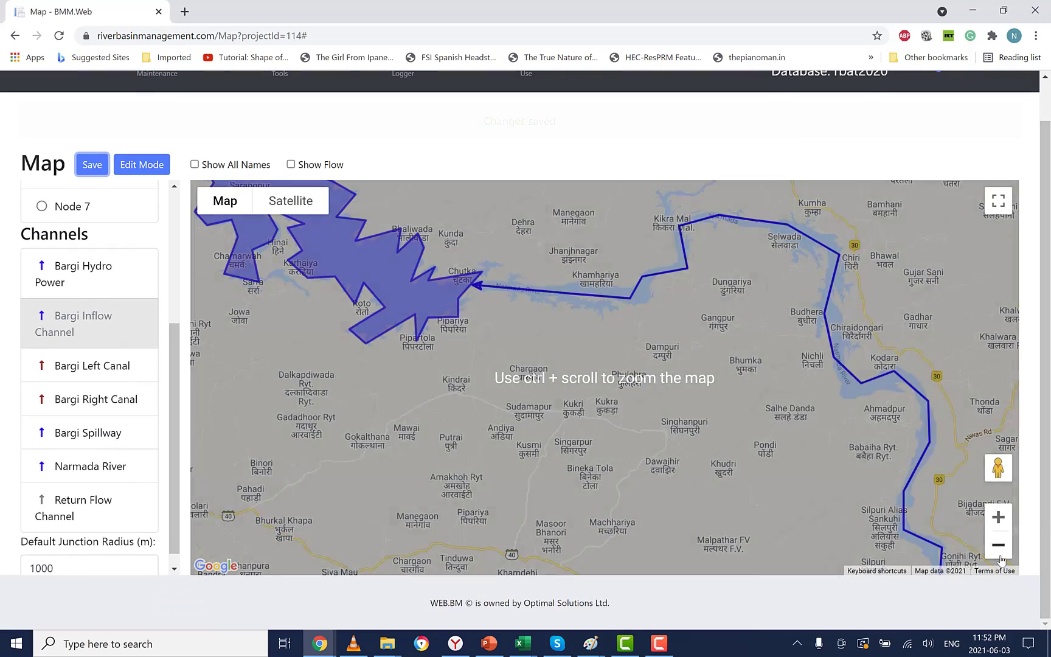
pyautogui.click(1000, 552)
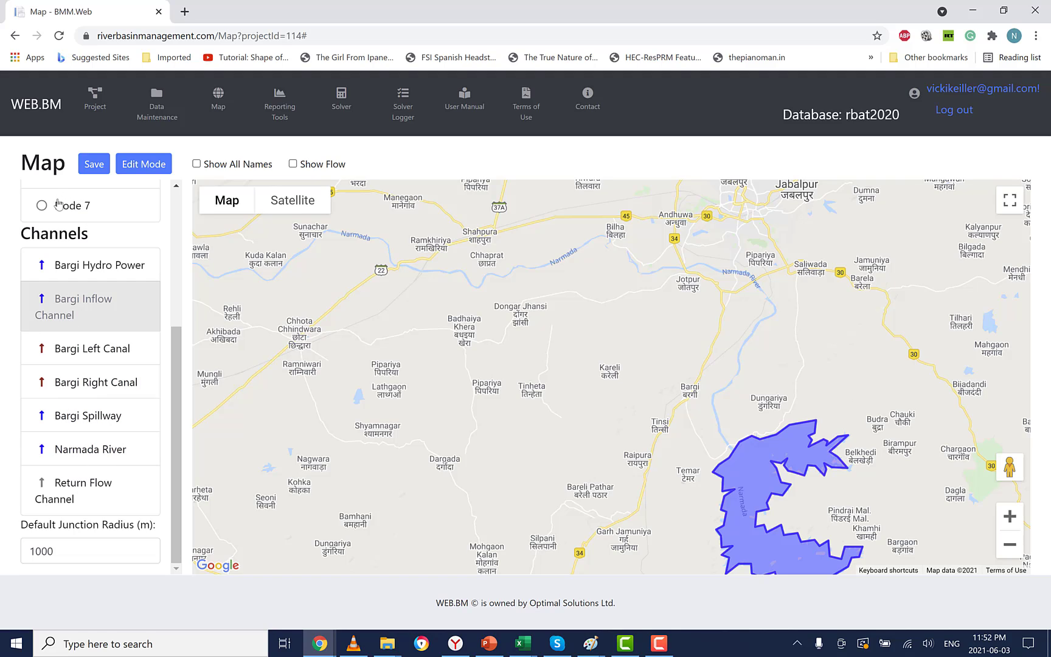
pyautogui.moveTo(59, 206); pyautogui.dragTo(602, 239)
# Step: Make the map editable and enlarge Node 7's circle to roughly twice its radius around Bilha
pyautogui.moveTo(925, 496); pyautogui.dragTo(634, 186)
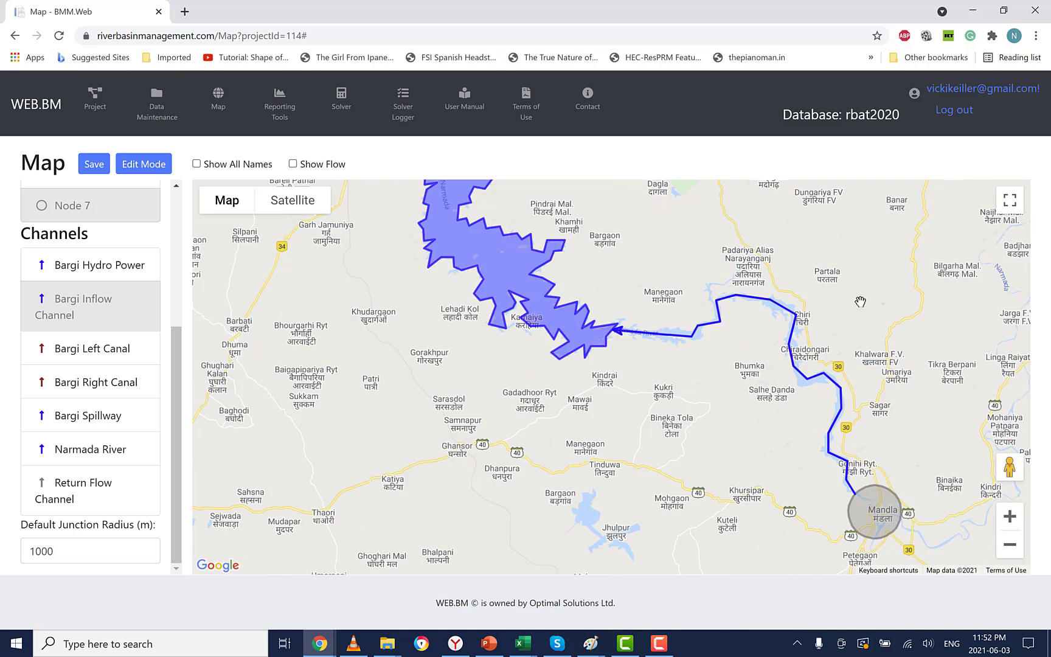
pyautogui.click(1007, 547)
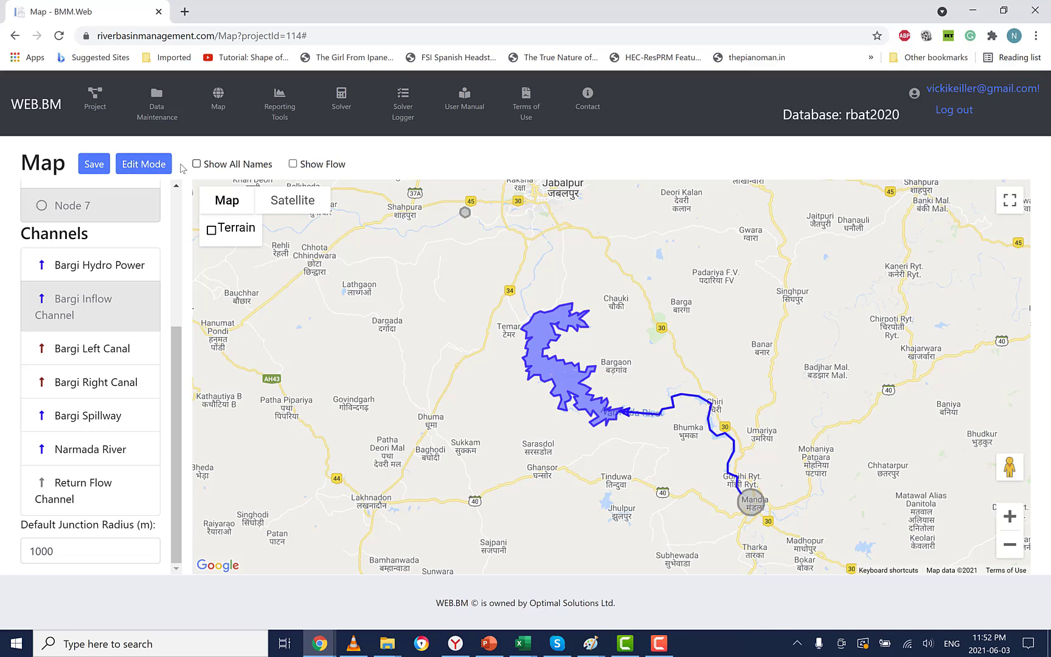
pyautogui.click(141, 165)
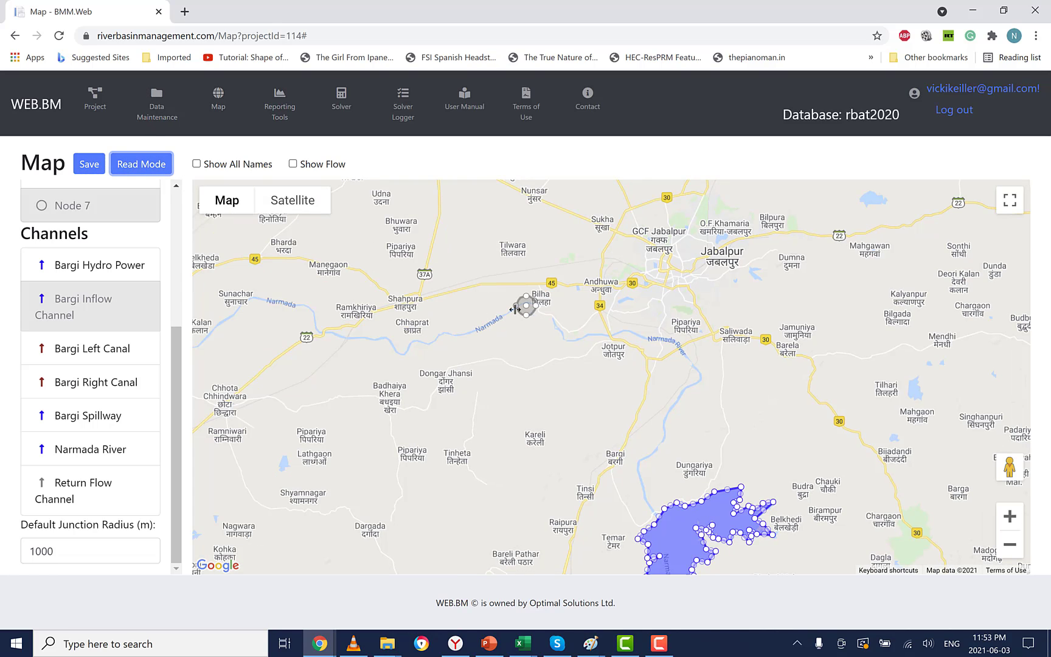
pyautogui.moveTo(515, 305); pyautogui.dragTo(504, 306)
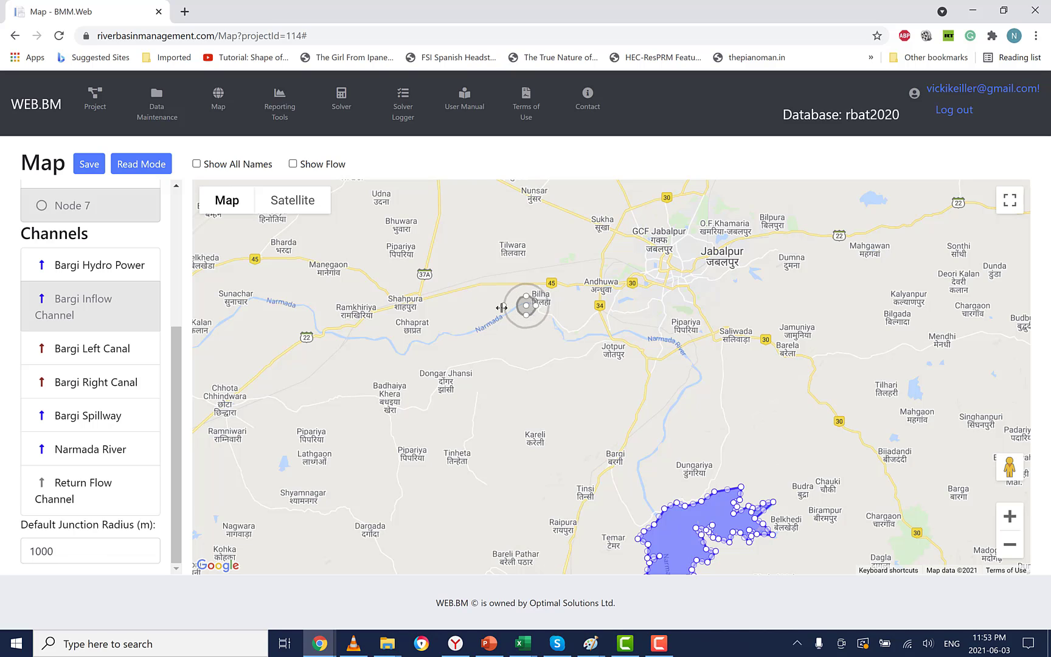
# Step: Set the default junction radius to 2000 m and save the map
pyautogui.moveTo(670, 290); pyautogui.dragTo(824, 405)
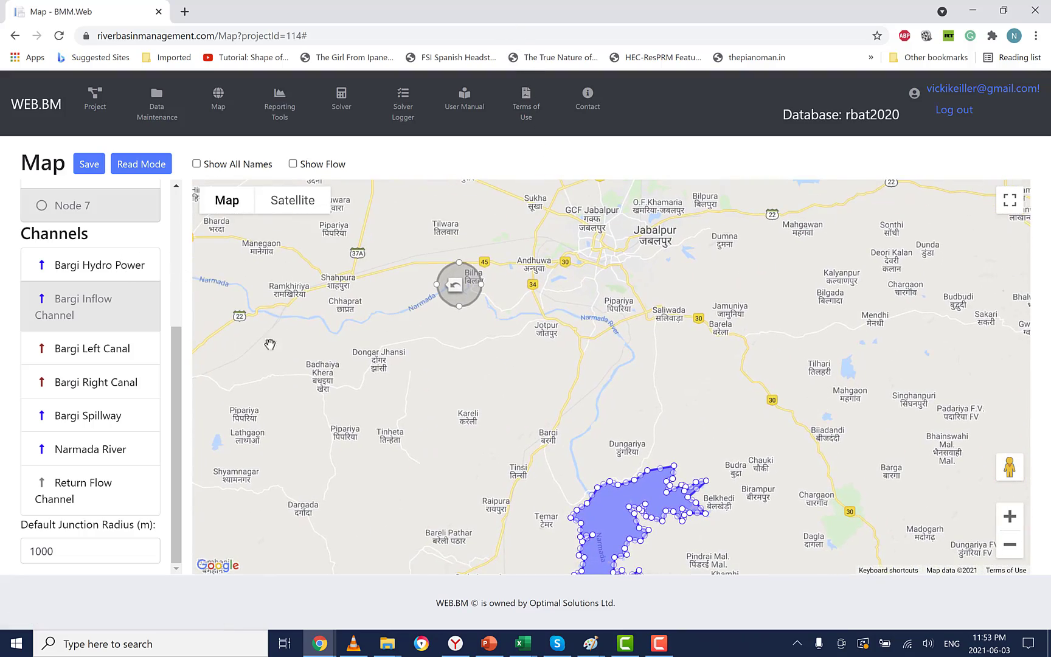
pyautogui.click(33, 552)
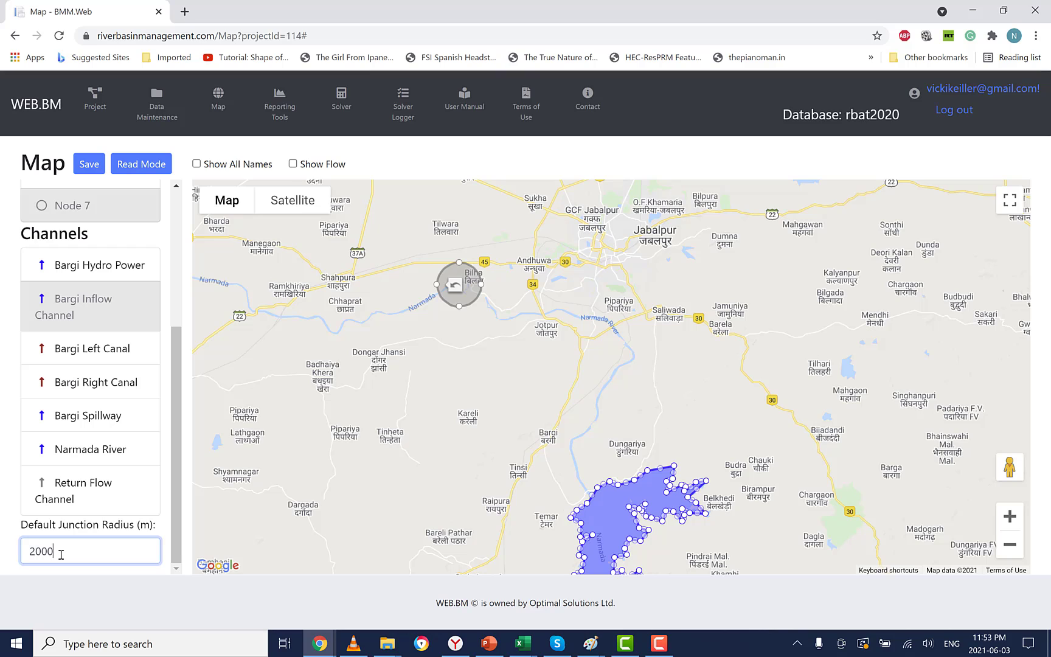
pyautogui.click(97, 165)
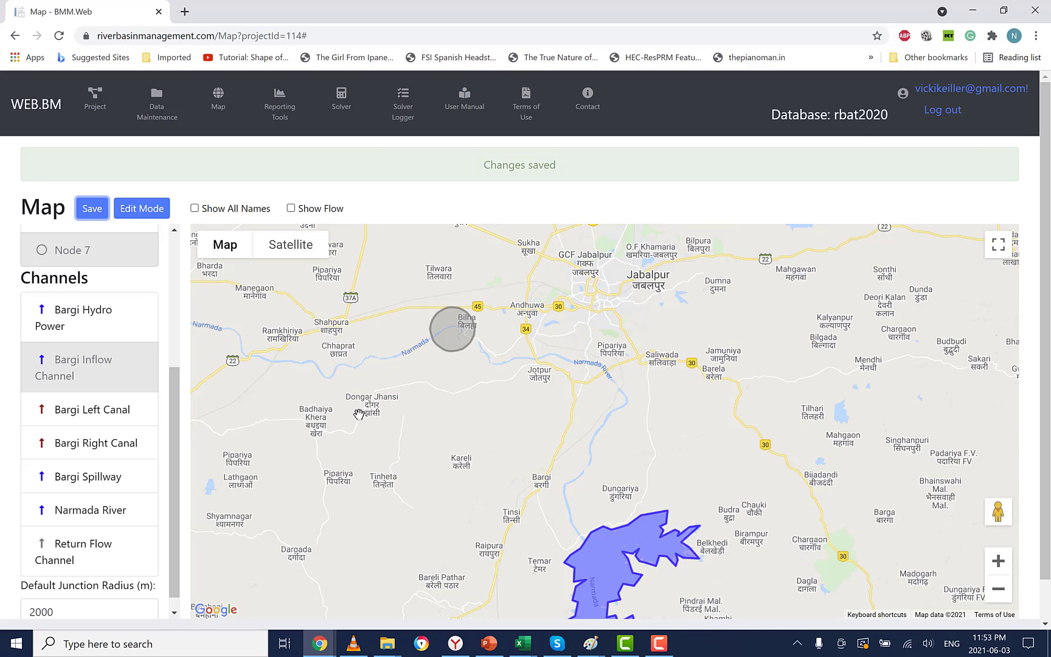
# Step: Draw the Bargi Hydro Power channel from the reservoir's northwest edge via Kareli and a bend near Bargi to Node 7
pyautogui.moveTo(358, 413); pyautogui.dragTo(412, 362)
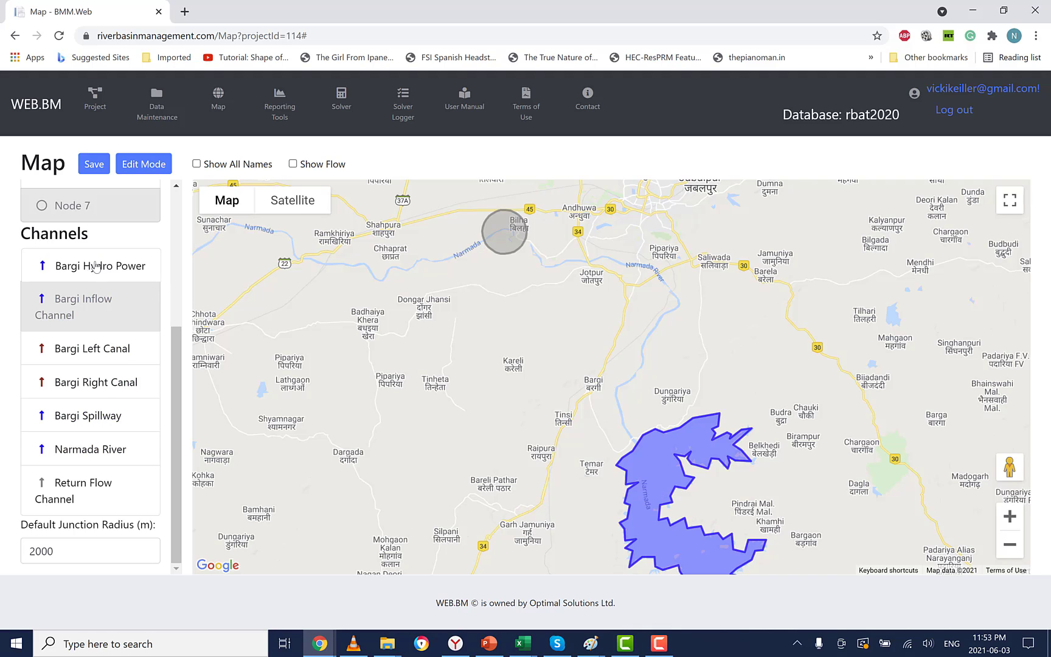
pyautogui.click(626, 455)
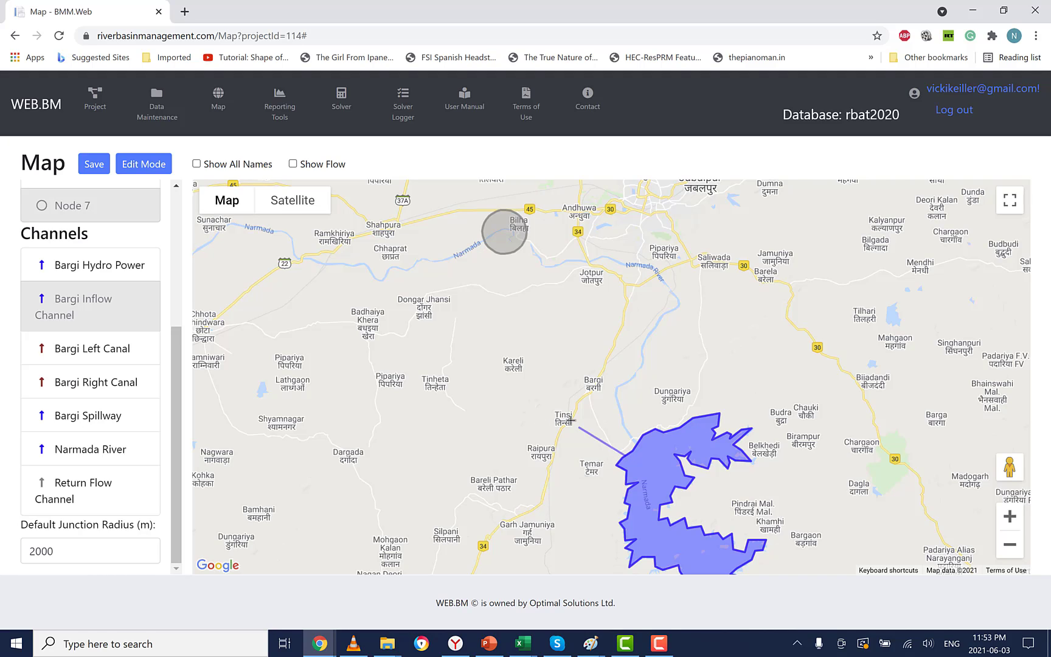
pyautogui.click(510, 361)
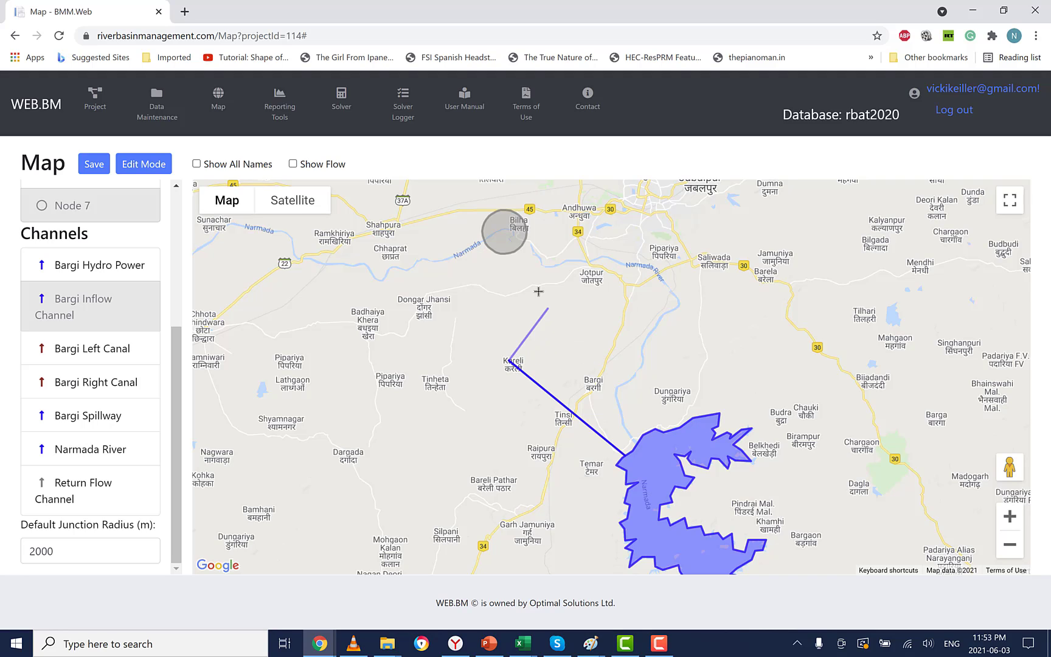
pyautogui.click(599, 359)
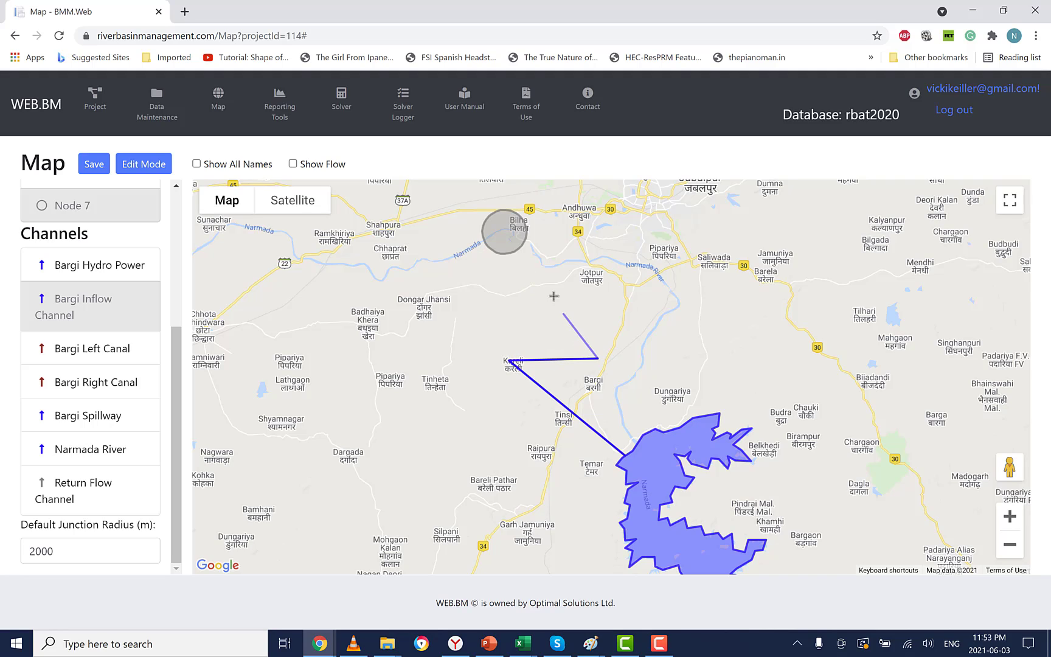
pyautogui.click(520, 252)
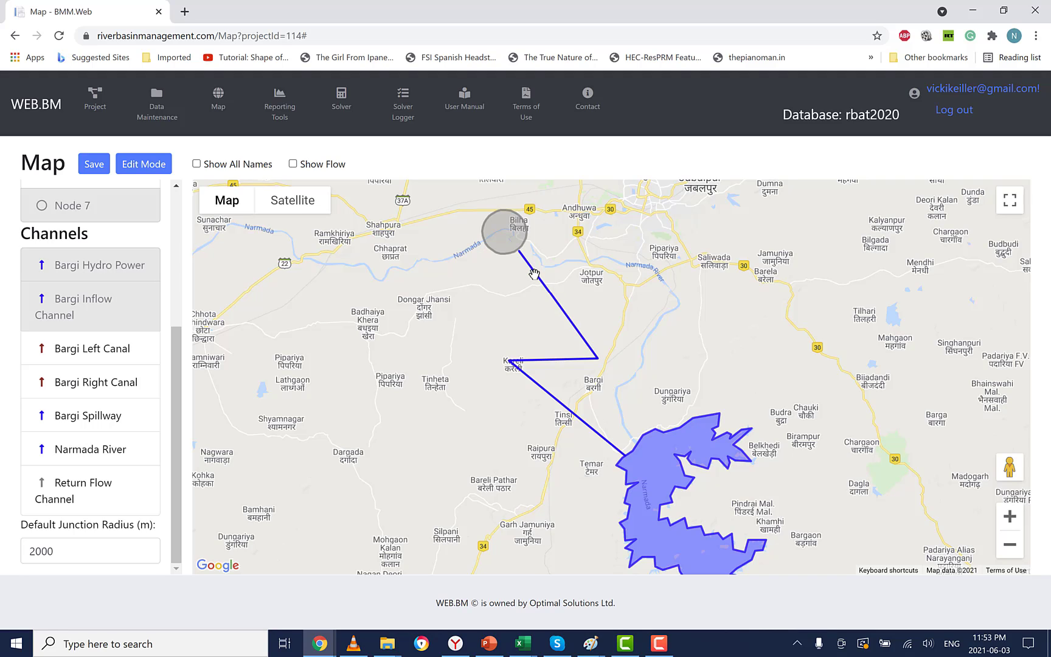
# Step: Add a flow-direction arrow to the Bargi Hydro Power channel and save the map
pyautogui.rightClick(537, 276)
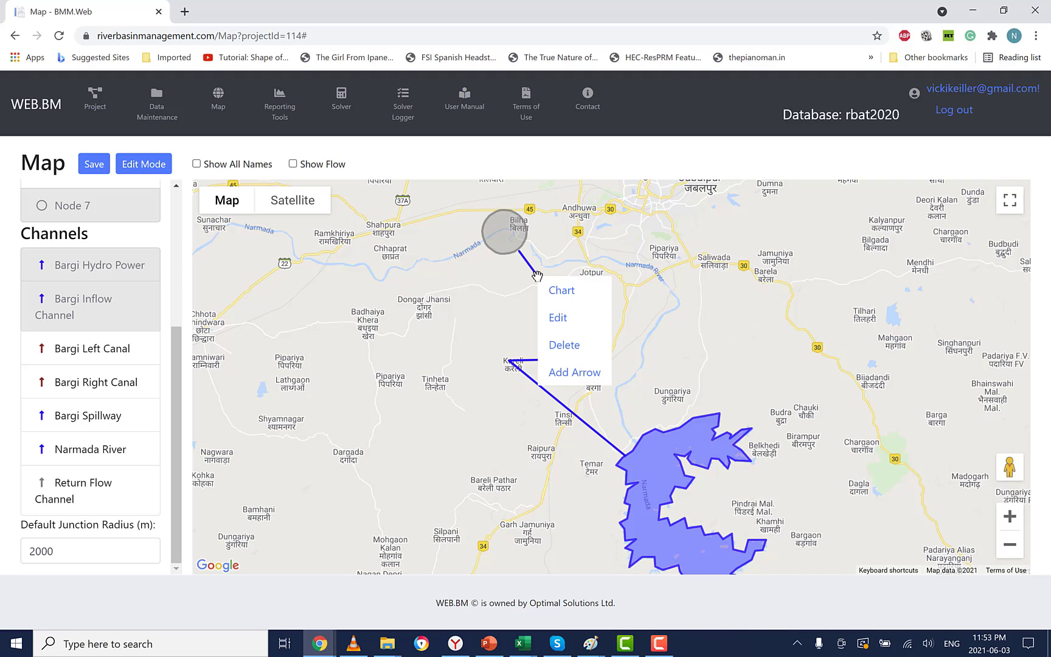
pyautogui.click(566, 373)
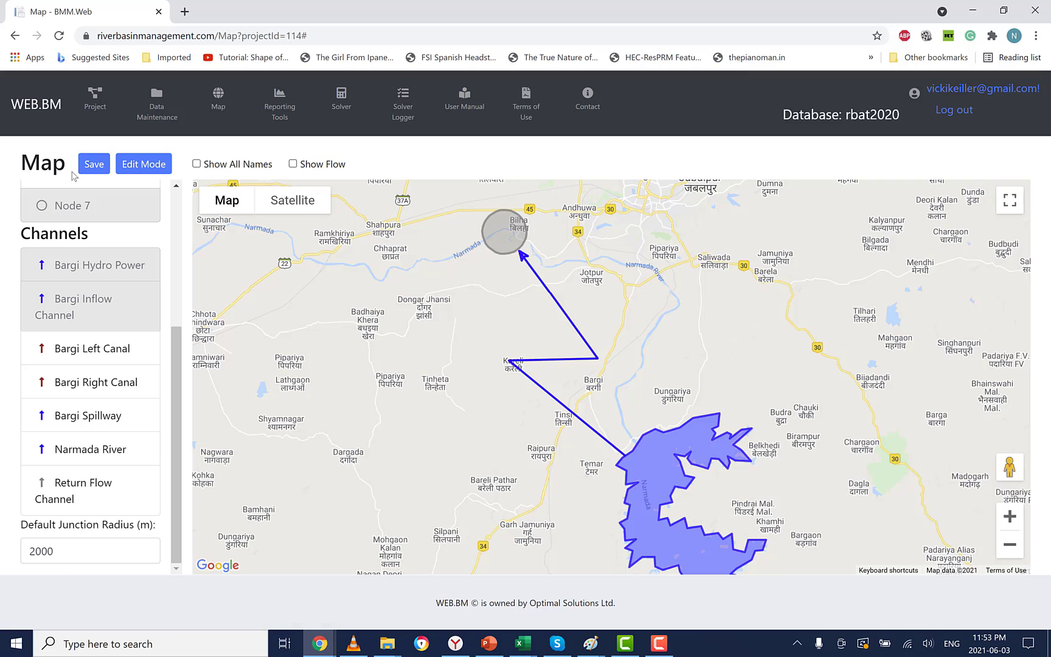
pyautogui.click(94, 164)
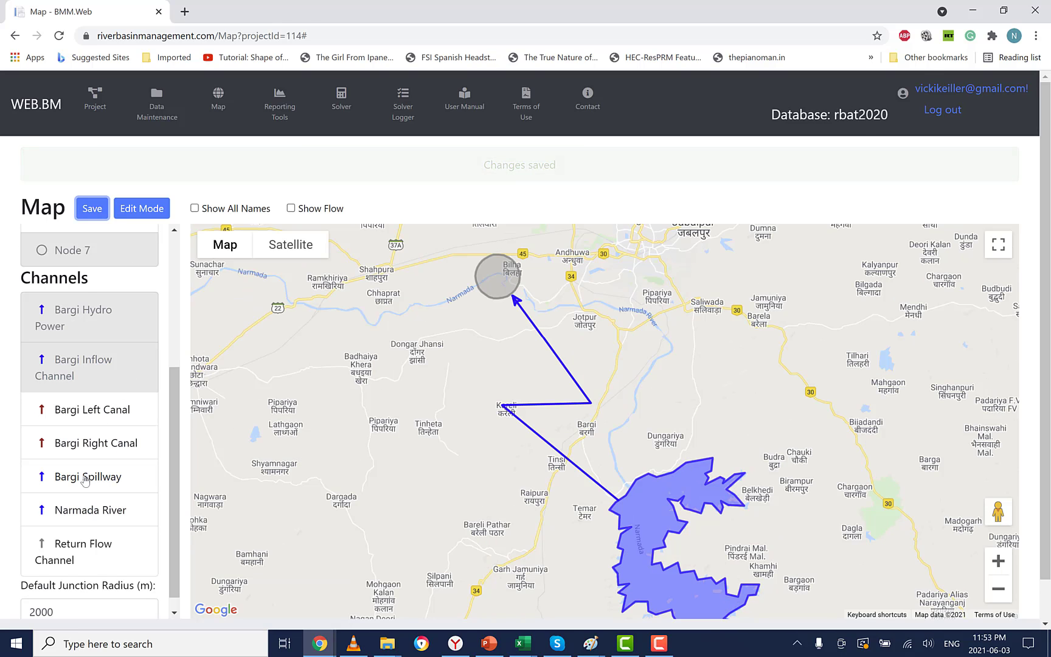
# Step: Draw the Bargi Spillway channel from the reservoir's northwest edge along the Narmada River, past Jotpur, to Node 7
pyautogui.moveTo(66, 479); pyautogui.dragTo(629, 453)
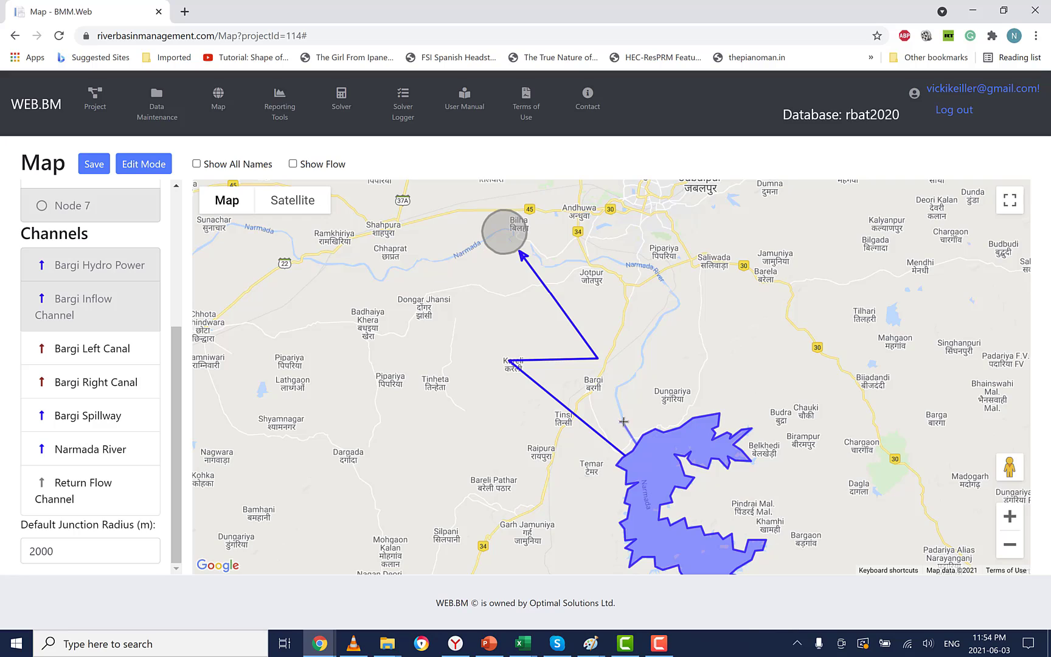
pyautogui.click(614, 390)
pyautogui.click(632, 380)
pyautogui.click(664, 317)
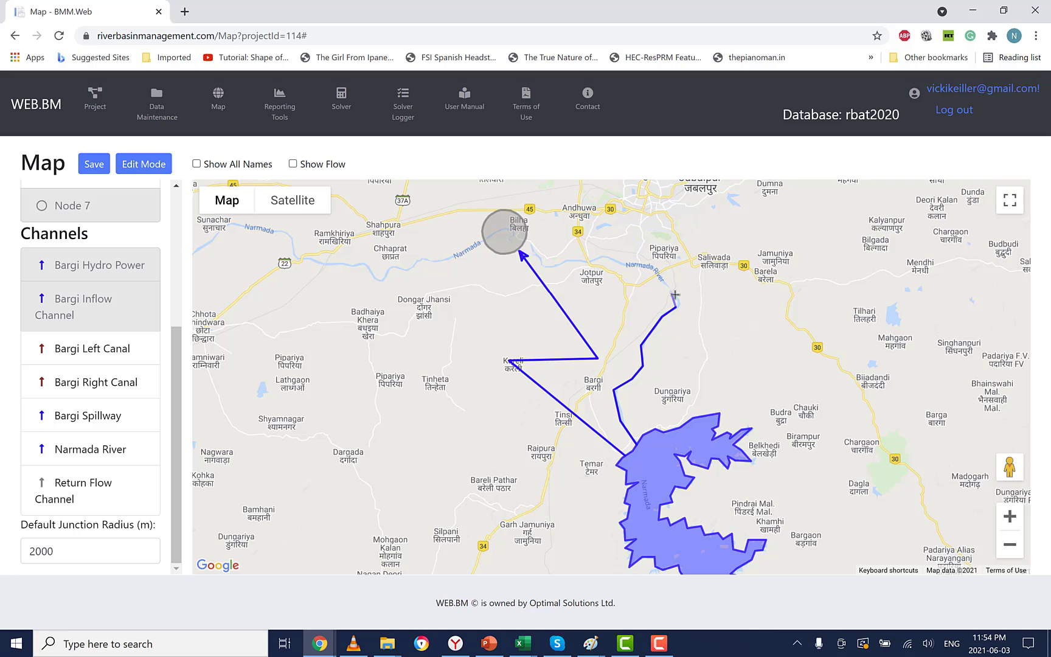
pyautogui.click(671, 287)
pyautogui.click(655, 269)
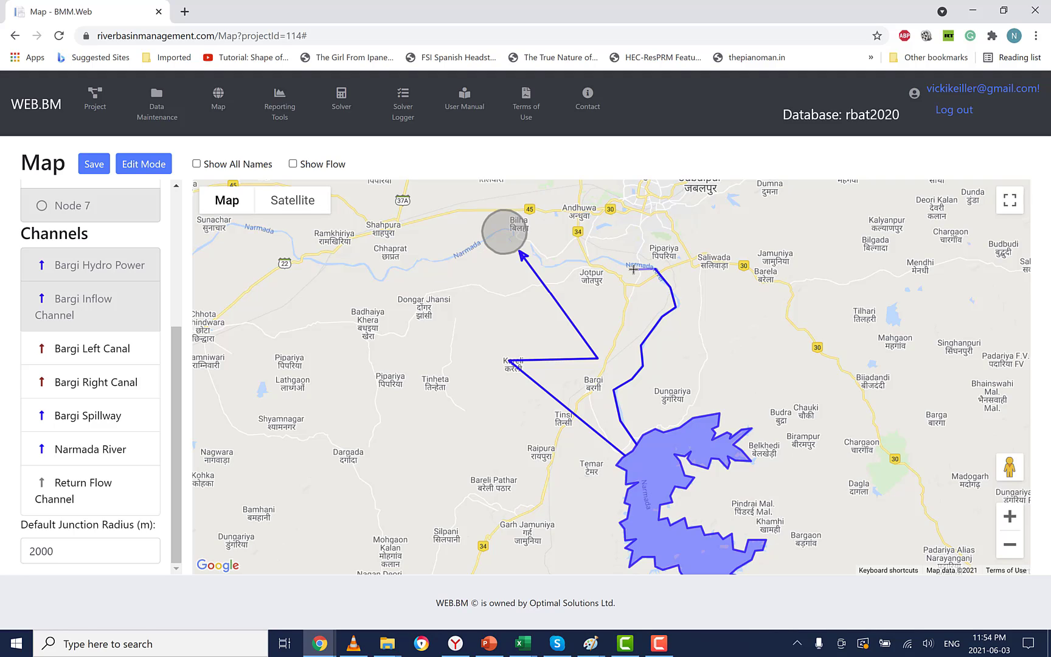
pyautogui.click(606, 255)
pyautogui.click(549, 268)
pyautogui.click(526, 243)
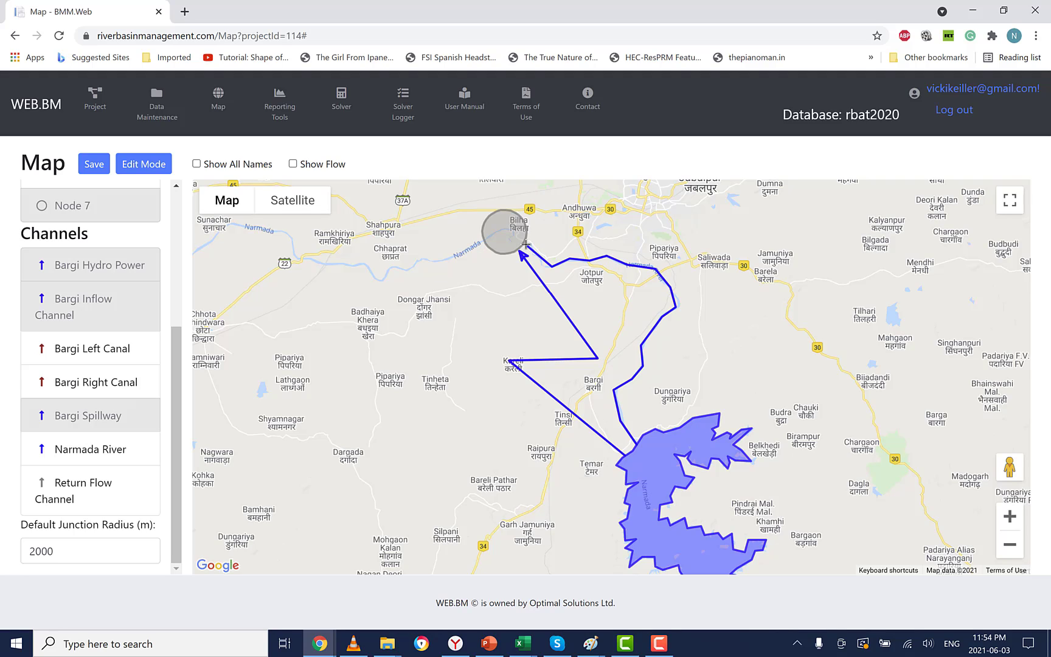
# Step: Add a flow-direction arrow to the Bargi Spillway channel and save the map
pyautogui.rightClick(615, 260)
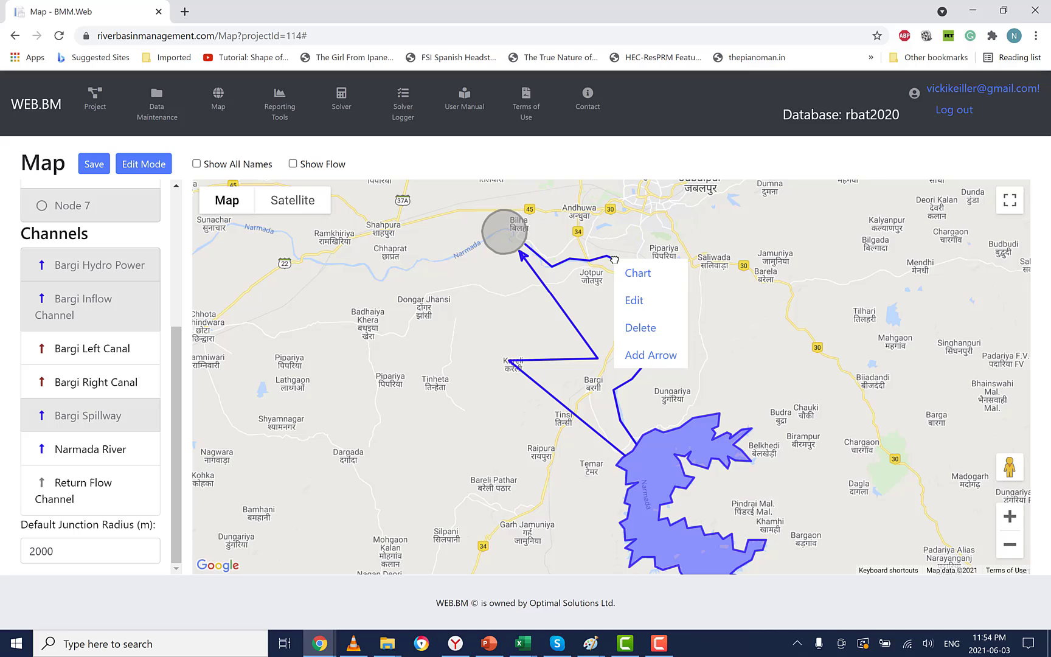
pyautogui.click(636, 357)
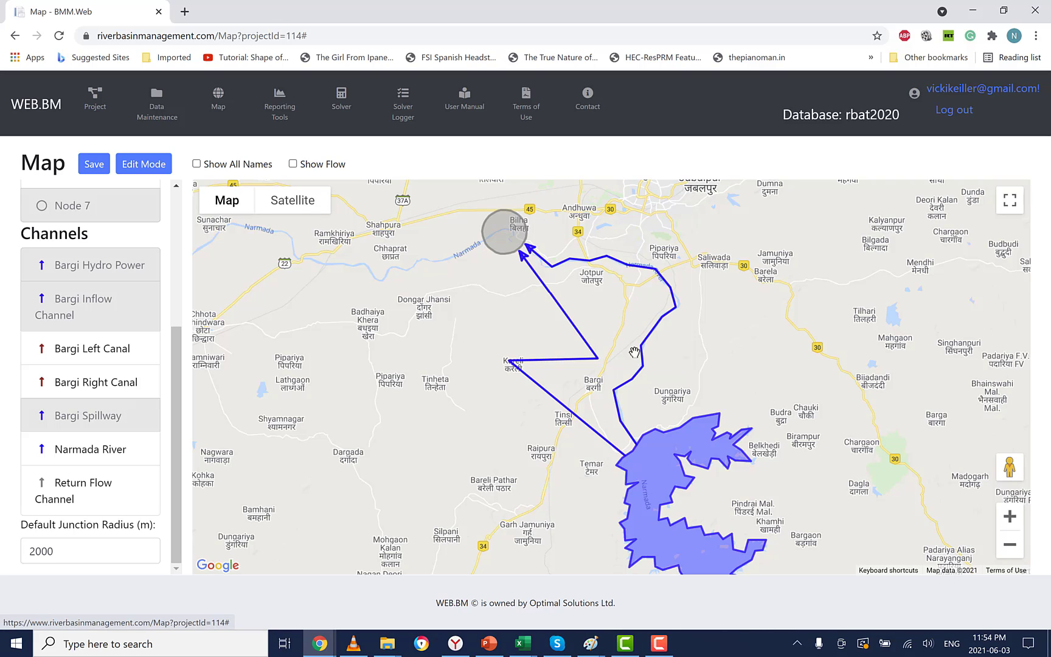
pyautogui.click(94, 163)
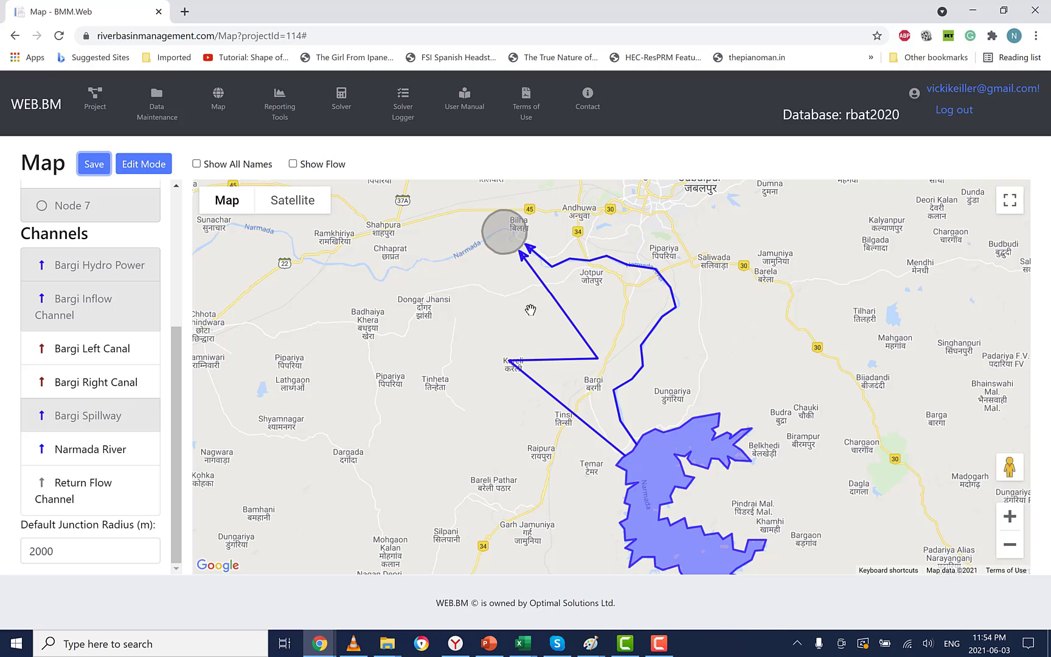
# Step: Draw the Narmada River channel from Node 7 westward along the river, past Sunachar and Pawla, to just northwest of Chandpura
pyautogui.moveTo(454, 321); pyautogui.dragTo(773, 365)
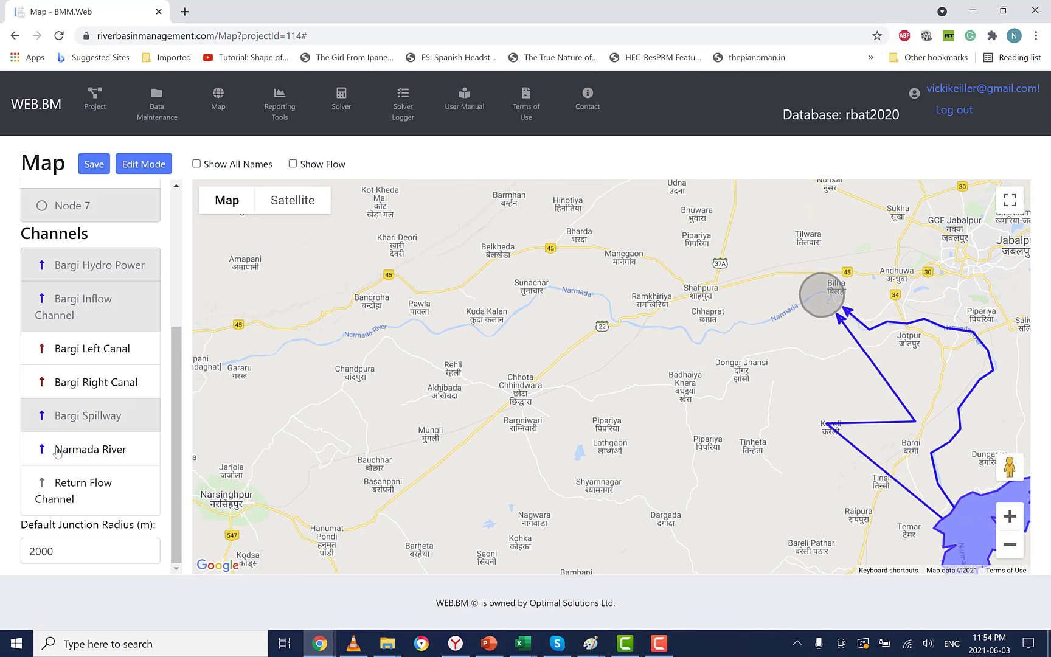
pyautogui.moveTo(55, 452)
pyautogui.mouseDown()
pyautogui.moveTo(281, 463)
pyautogui.moveTo(464, 487)
pyautogui.mouseUp()
pyautogui.click(774, 321)
pyautogui.click(736, 320)
pyautogui.click(707, 329)
pyautogui.click(697, 348)
pyautogui.click(684, 329)
pyautogui.click(614, 321)
pyautogui.click(607, 297)
pyautogui.click(545, 284)
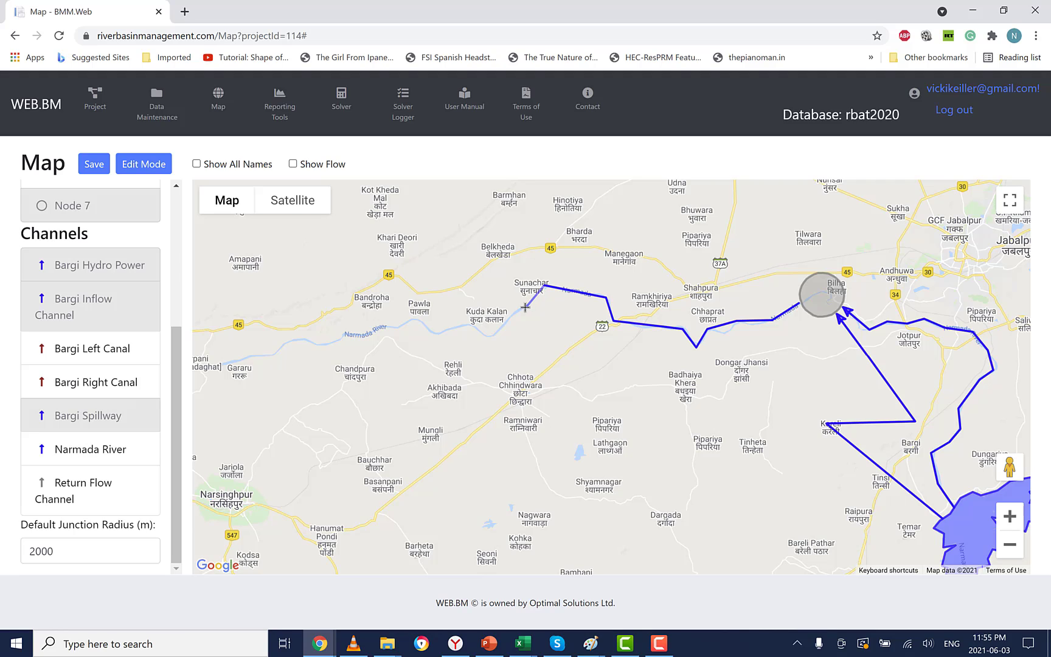
pyautogui.click(492, 334)
pyautogui.click(473, 325)
pyautogui.click(434, 334)
pyautogui.doubleClick(328, 345)
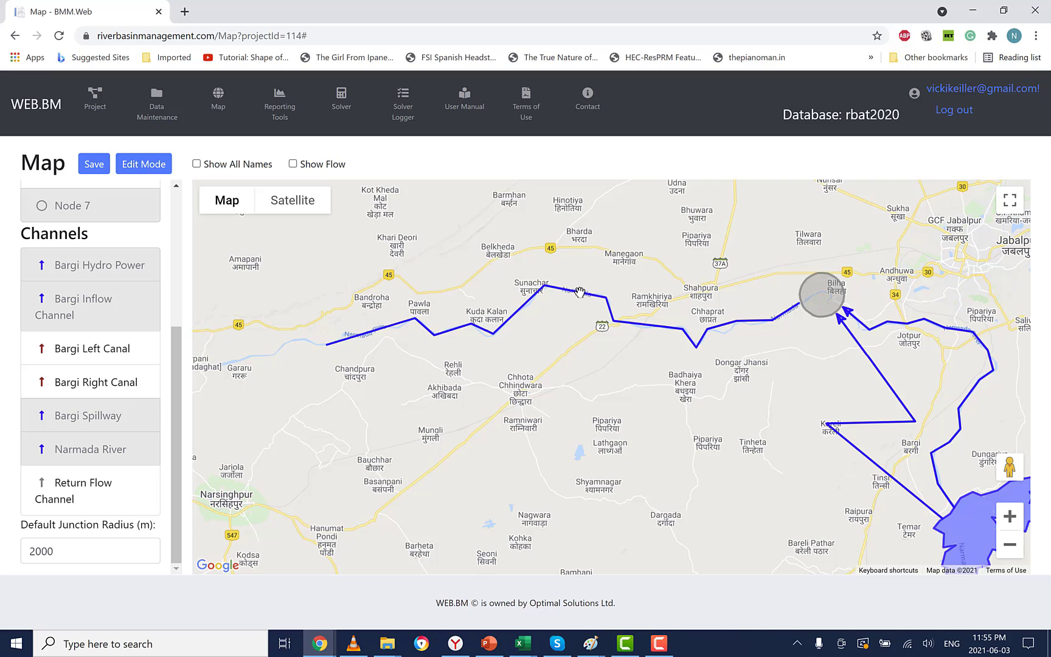
# Step: Add a flow-direction arrow to the Narmada River channel and save the map
pyautogui.rightClick(579, 292)
pyautogui.click(621, 389)
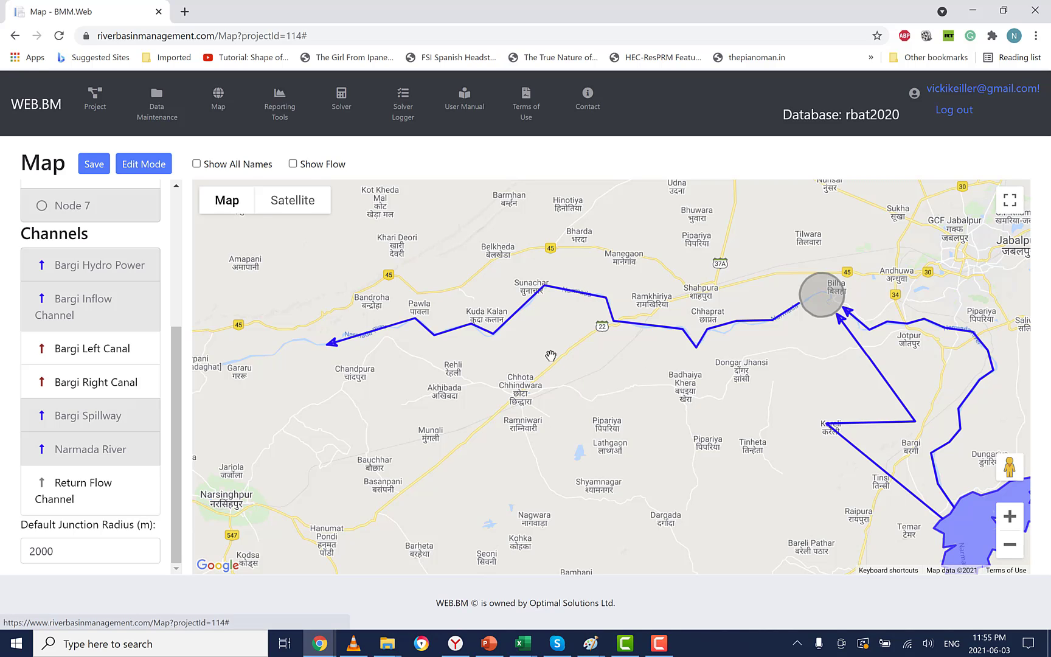
pyautogui.click(94, 163)
pyautogui.moveTo(625, 499); pyautogui.dragTo(452, 317)
pyautogui.moveTo(578, 461); pyautogui.dragTo(416, 381)
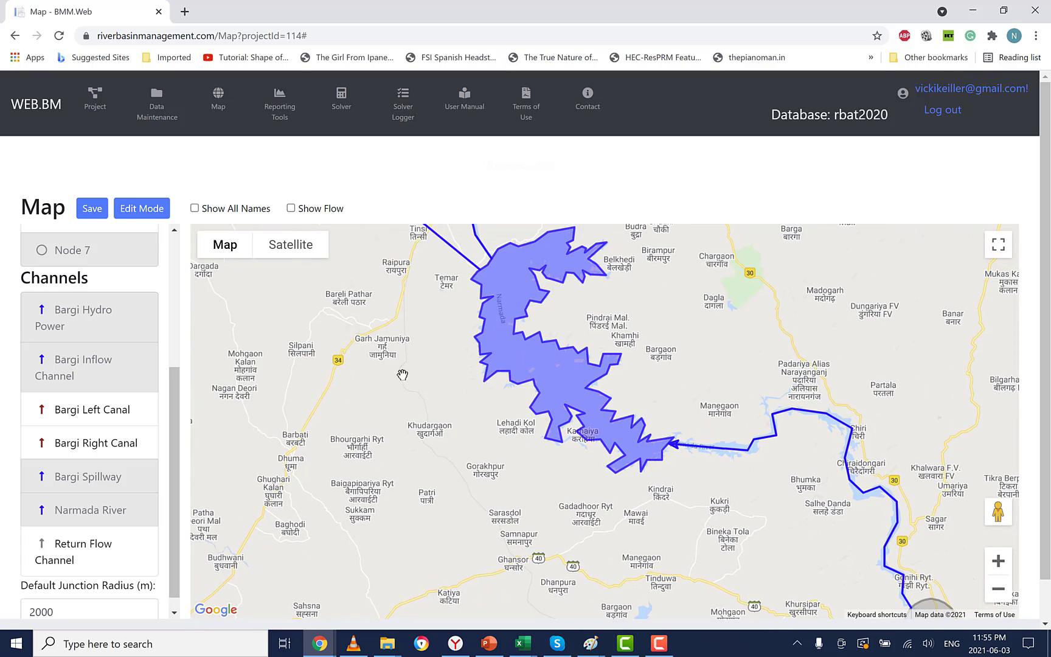
pyautogui.click(177, 188)
pyautogui.moveTo(176, 189); pyautogui.dragTo(176, 189)
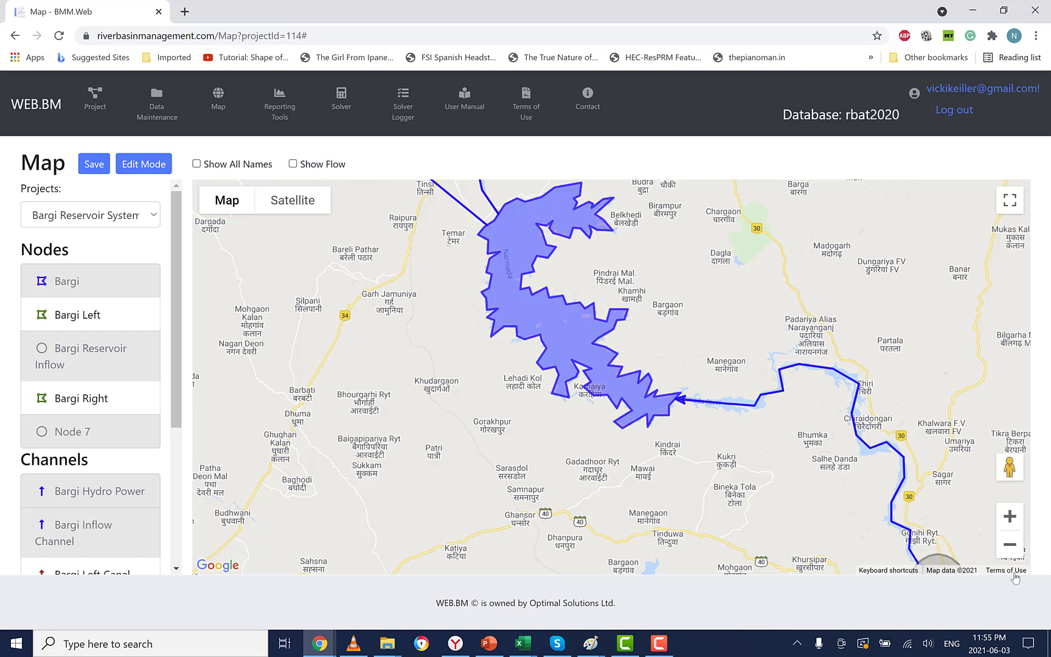
pyautogui.click(1011, 548)
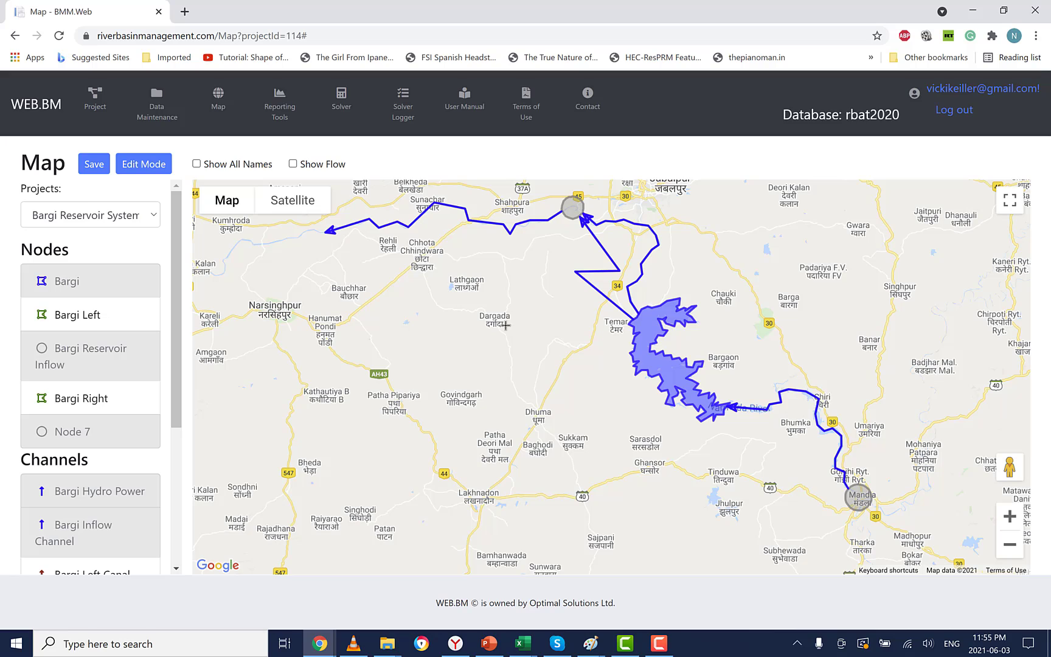
pyautogui.doubleClick(506, 369)
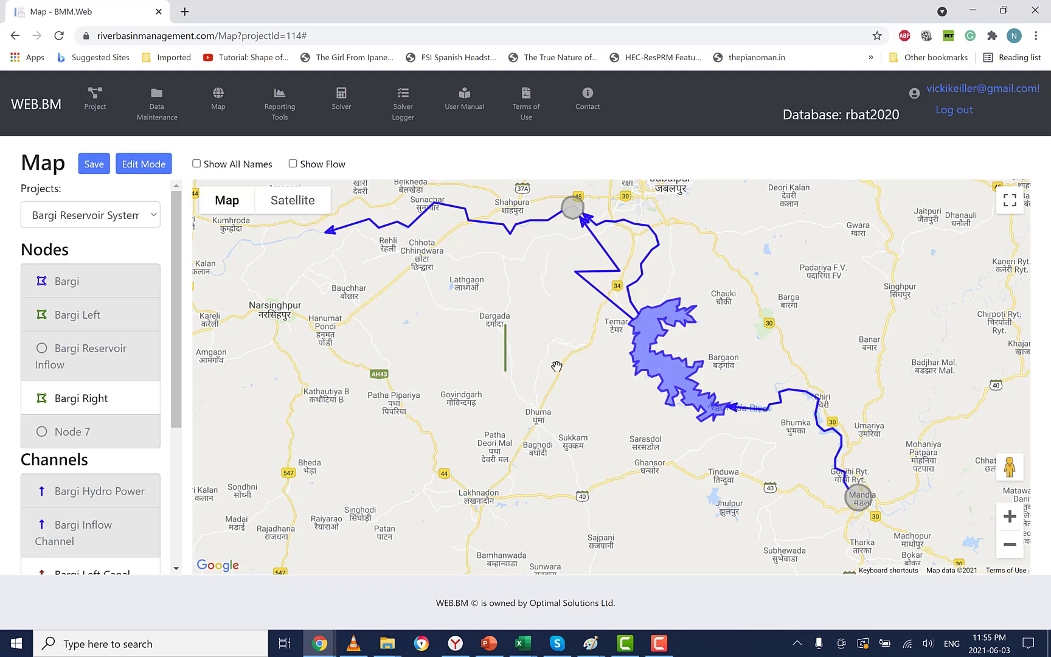
pyautogui.rightClick(506, 334)
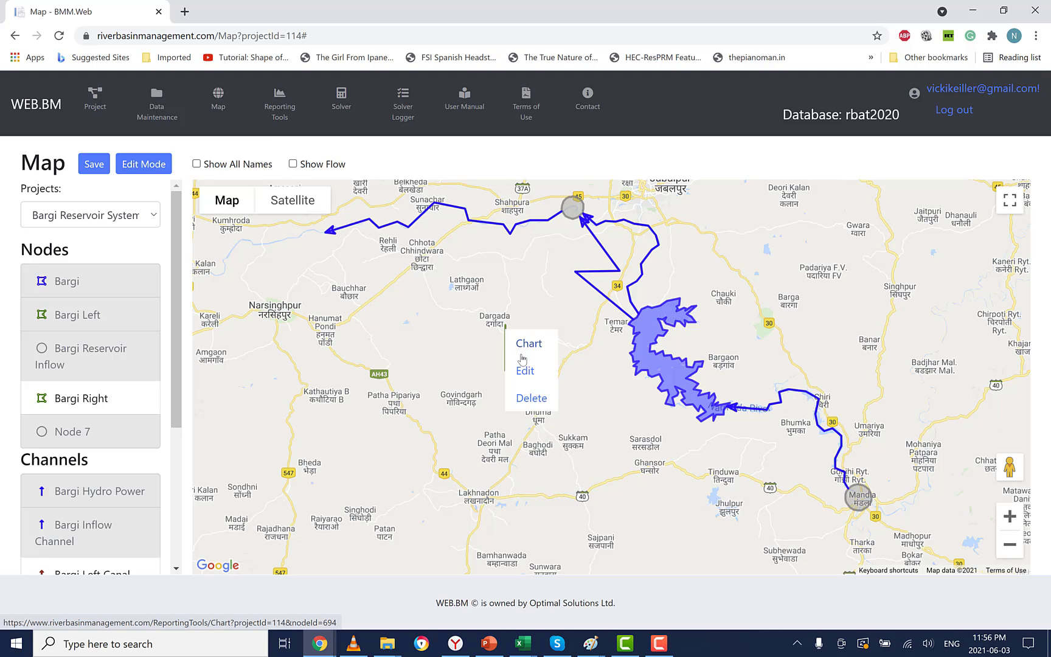
pyautogui.click(530, 399)
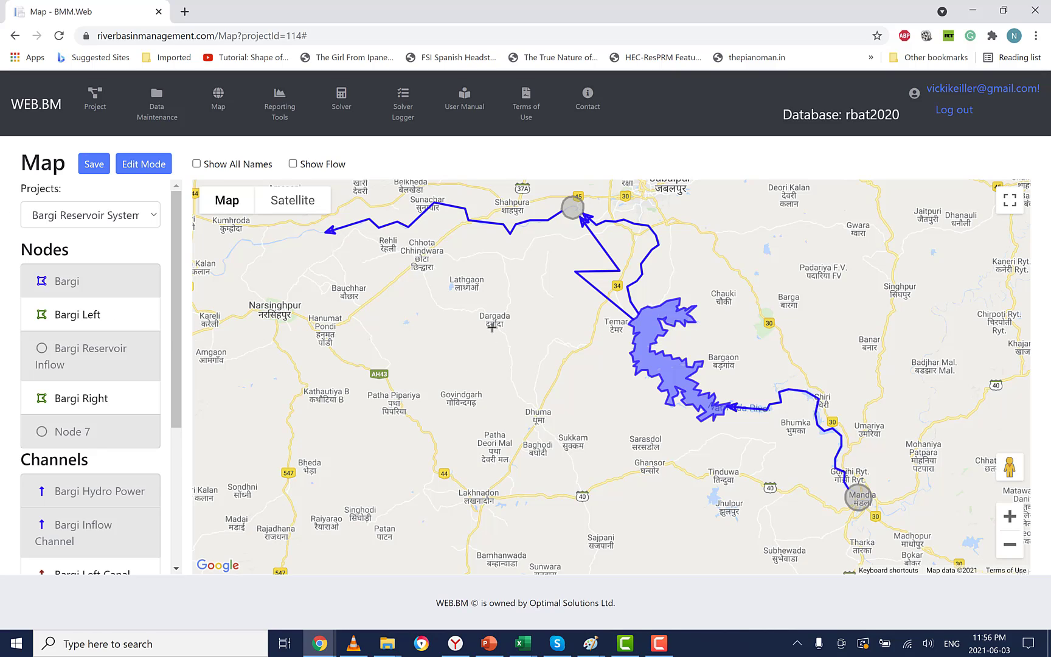
# Step: Draw the Bargi Left node as a roughly square area just south of Dargada, west of the reservoir
pyautogui.click(493, 372)
pyautogui.click(541, 320)
pyautogui.click(493, 323)
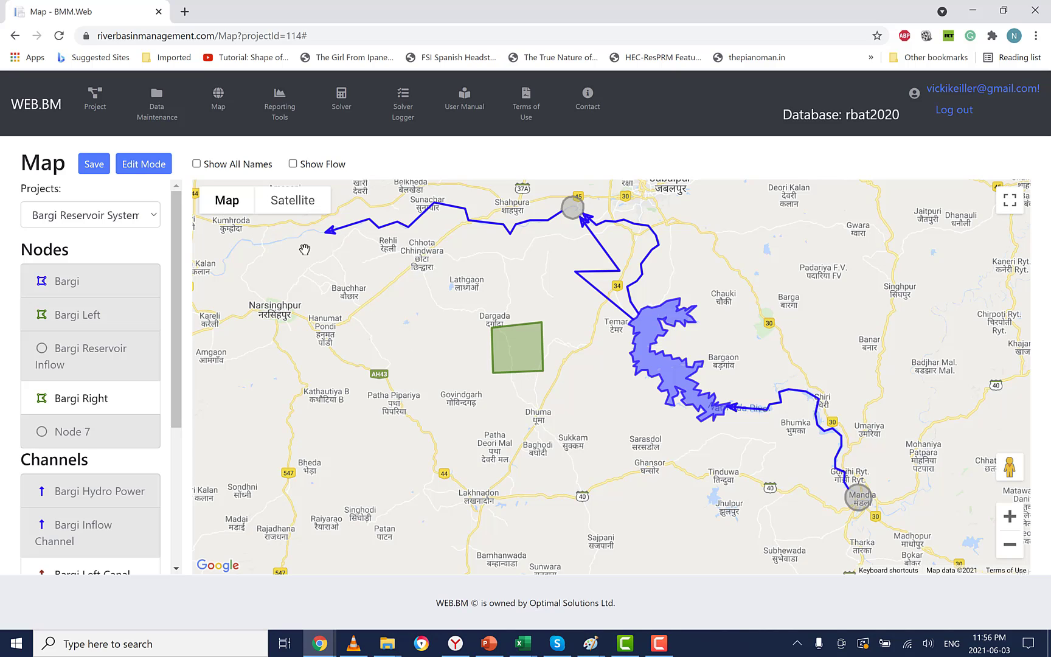
# Step: Square up the Bargi Left area by adjusting its northwest and southwest corners, and save the map
pyautogui.click(1010, 515)
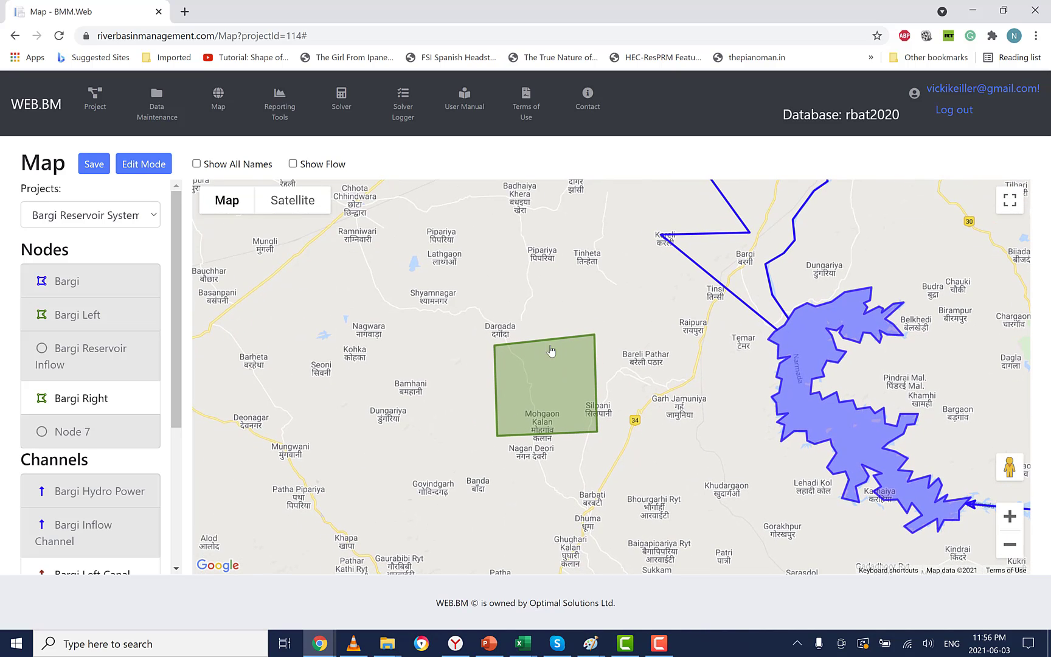
pyautogui.click(144, 164)
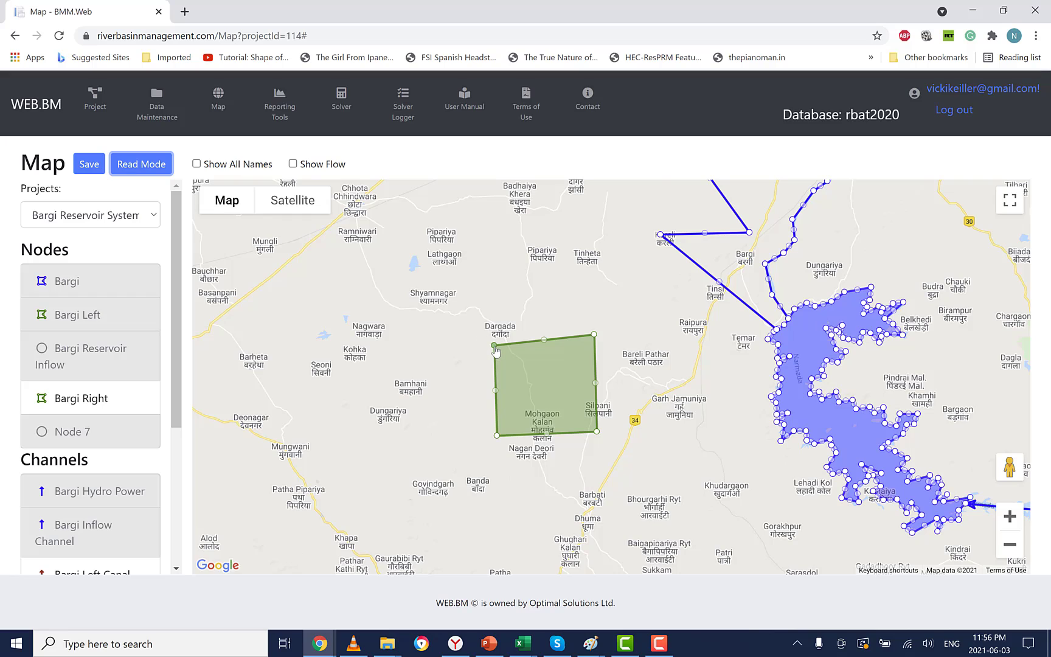
pyautogui.moveTo(495, 345); pyautogui.dragTo(496, 334)
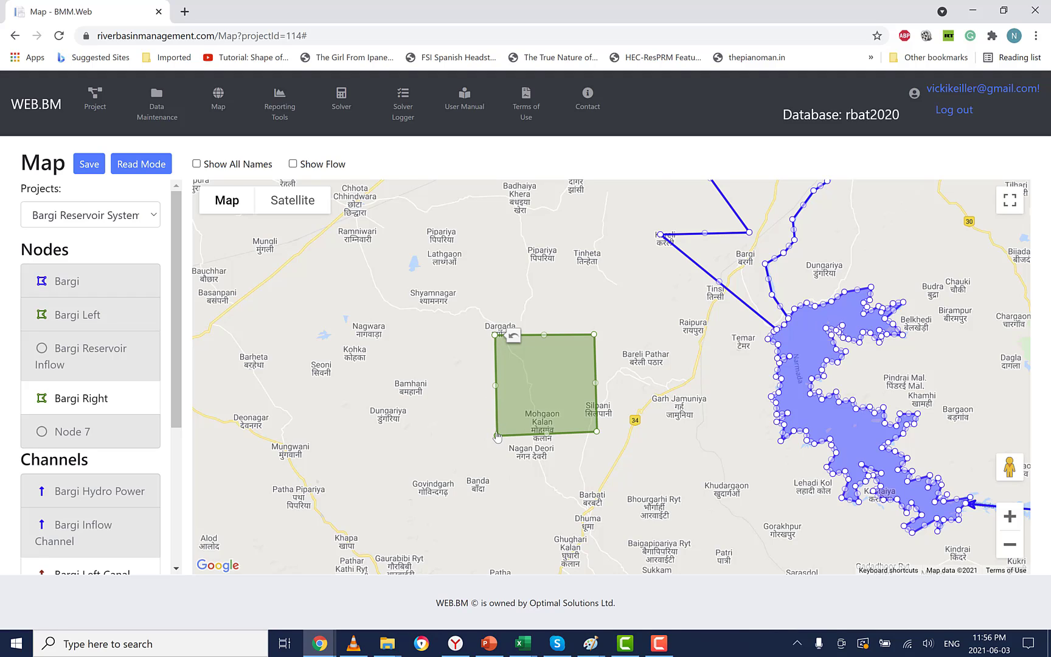
pyautogui.moveTo(497, 436); pyautogui.dragTo(496, 432)
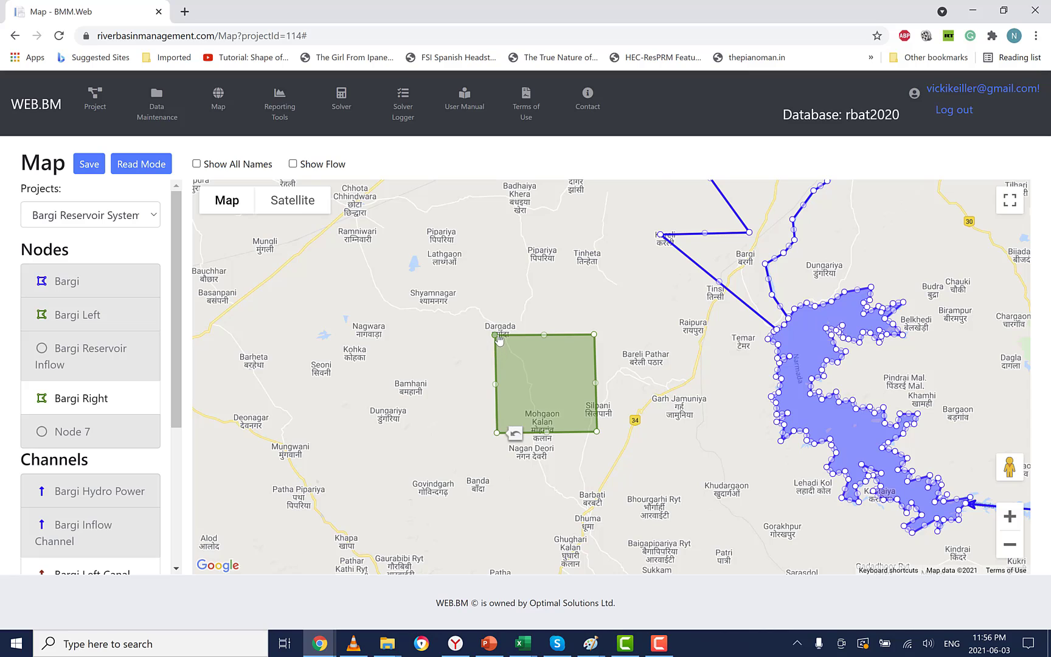
pyautogui.moveTo(496, 339); pyautogui.dragTo(495, 335)
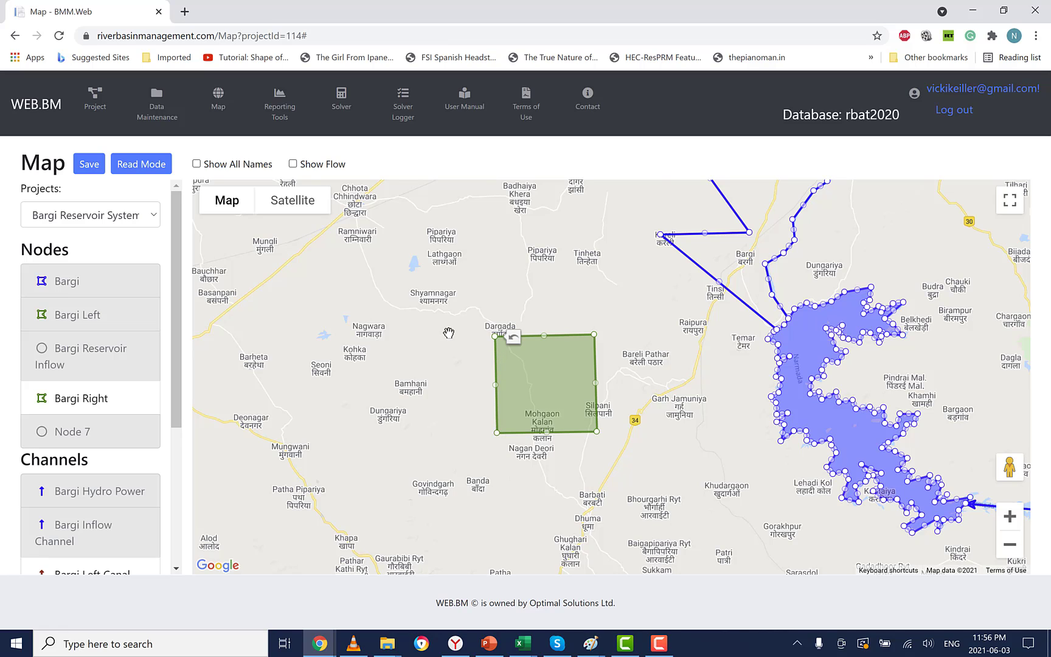
pyautogui.click(90, 164)
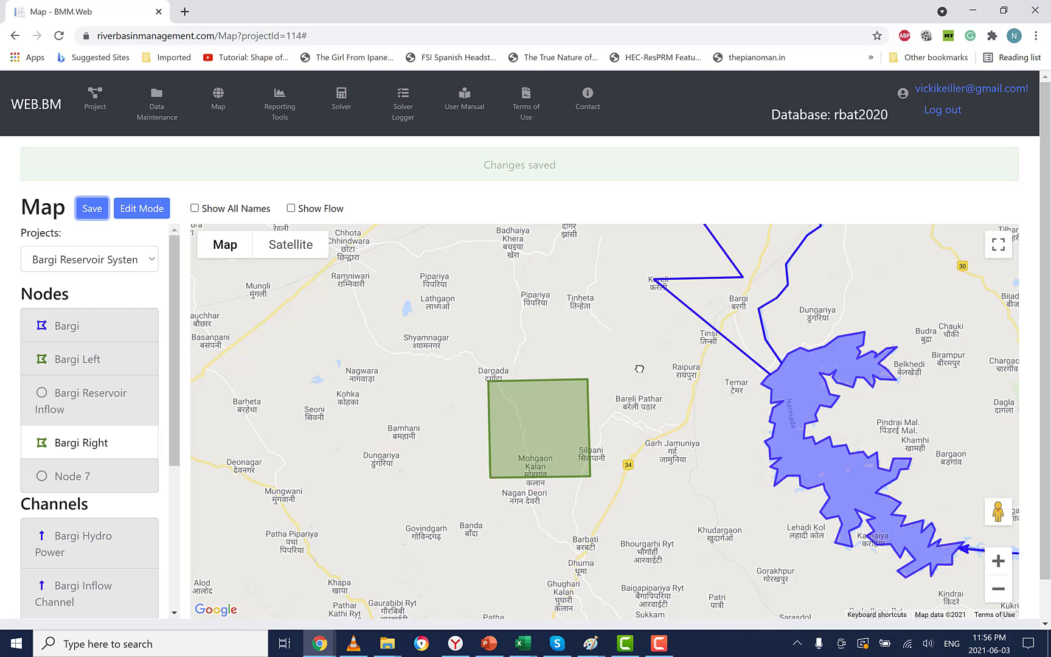
# Step: Draw the Bargi Right node as a rectangular area around Kalyanpur and Bilgada, northeast of the reservoir
pyautogui.moveTo(639, 368); pyautogui.dragTo(359, 374)
pyautogui.moveTo(758, 370); pyautogui.dragTo(755, 481)
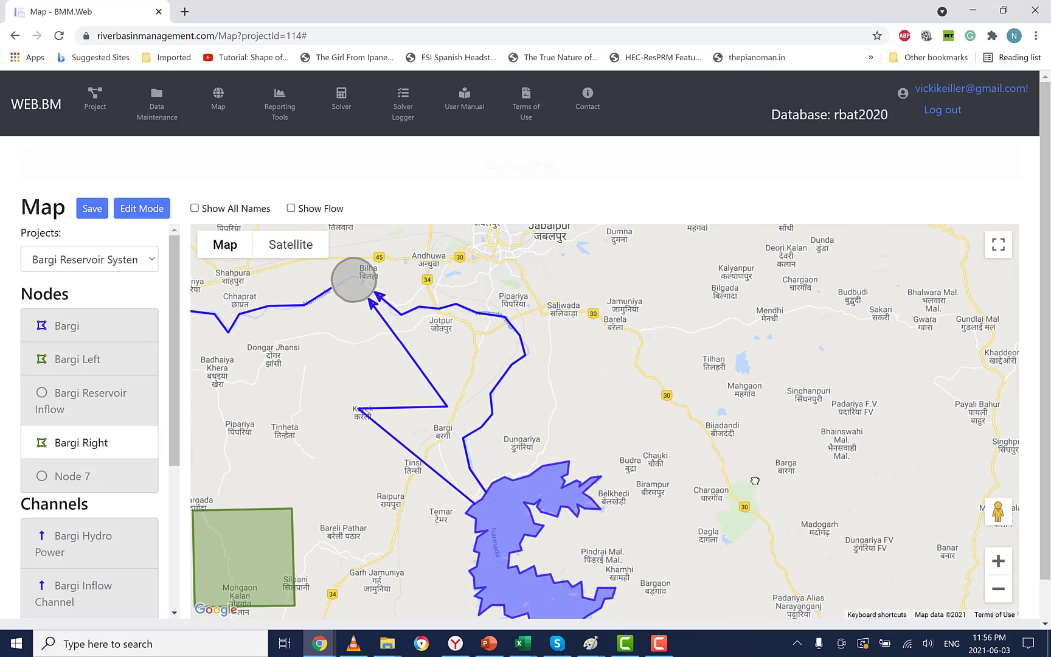
pyautogui.click(72, 400)
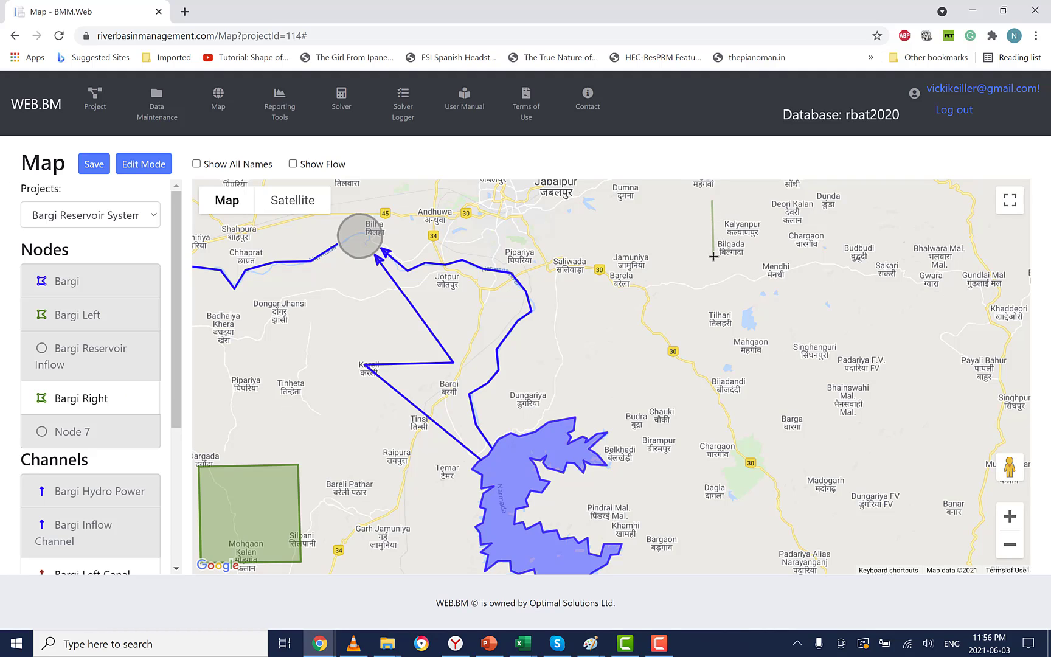
pyautogui.click(712, 280)
pyautogui.click(804, 280)
pyautogui.click(803, 199)
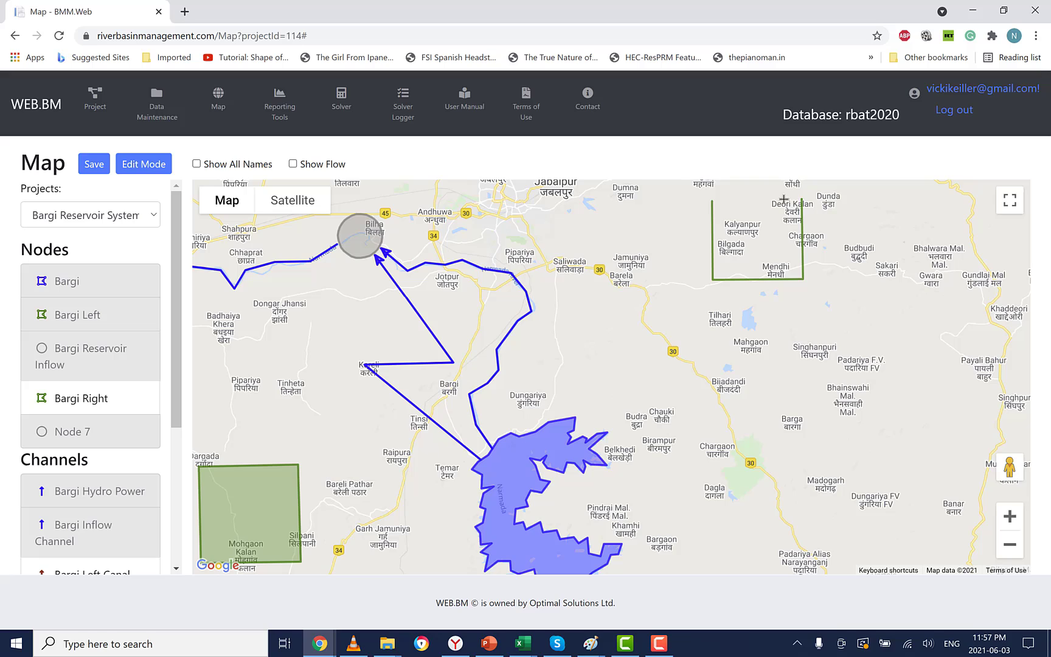
pyautogui.click(714, 202)
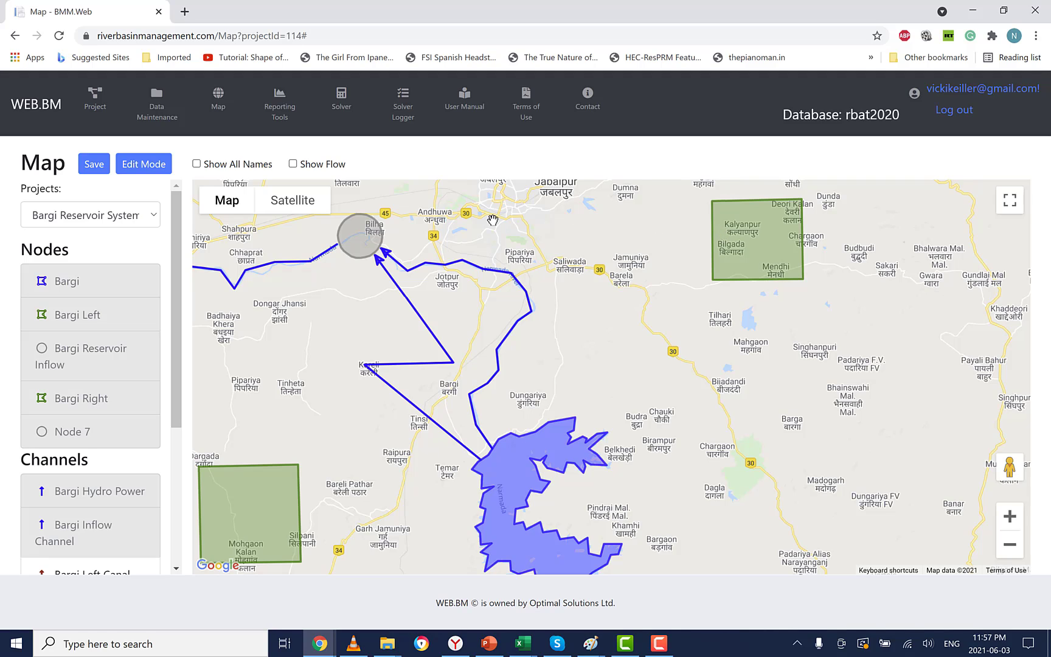
# Step: Align the northwest corner of the Bargi Right area with its upper edge and save the map
pyautogui.click(139, 165)
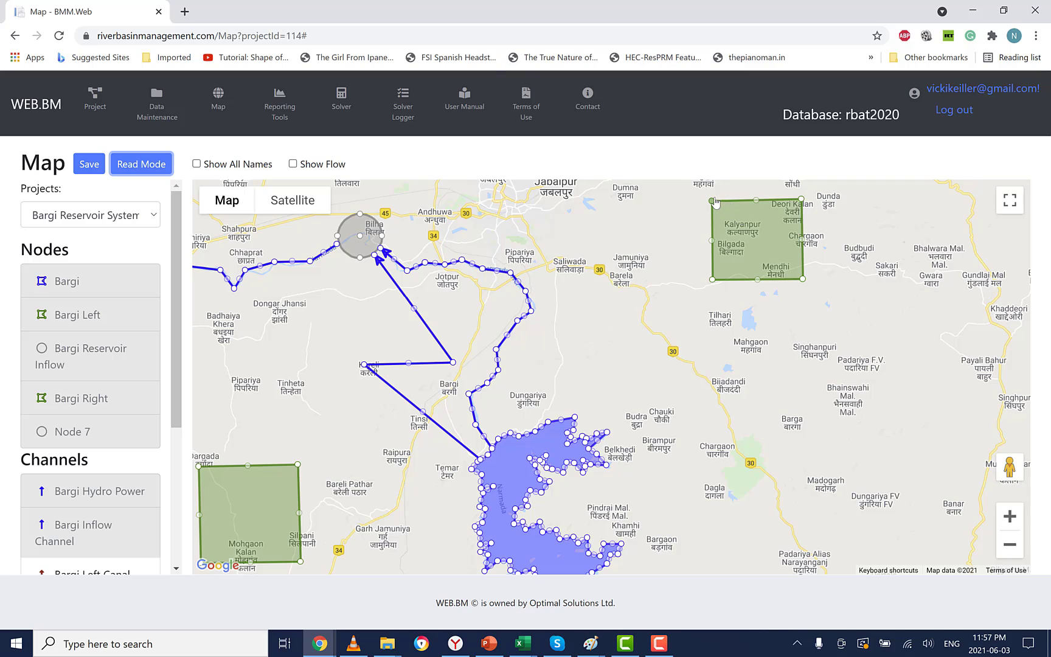
pyautogui.moveTo(716, 204); pyautogui.dragTo(715, 244)
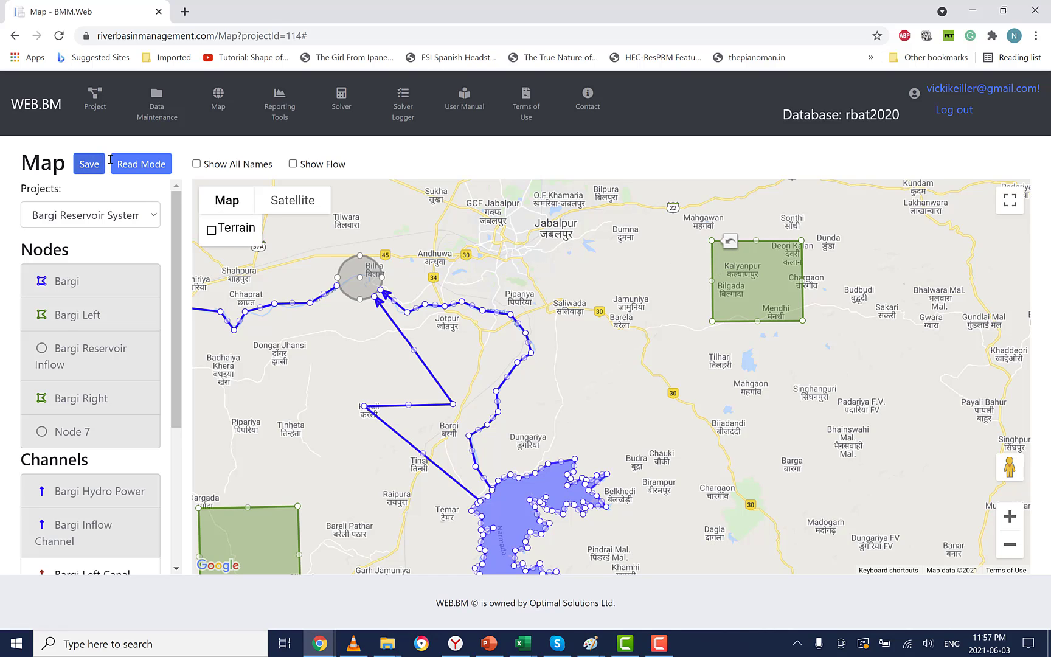
pyautogui.click(89, 163)
# Step: Draw the Bargi Right Canal from the reservoir's northern tip, bending near highway 30, to the Bargi Right area's southern edge, and save the map
pyautogui.scroll(-3, 171, 455)
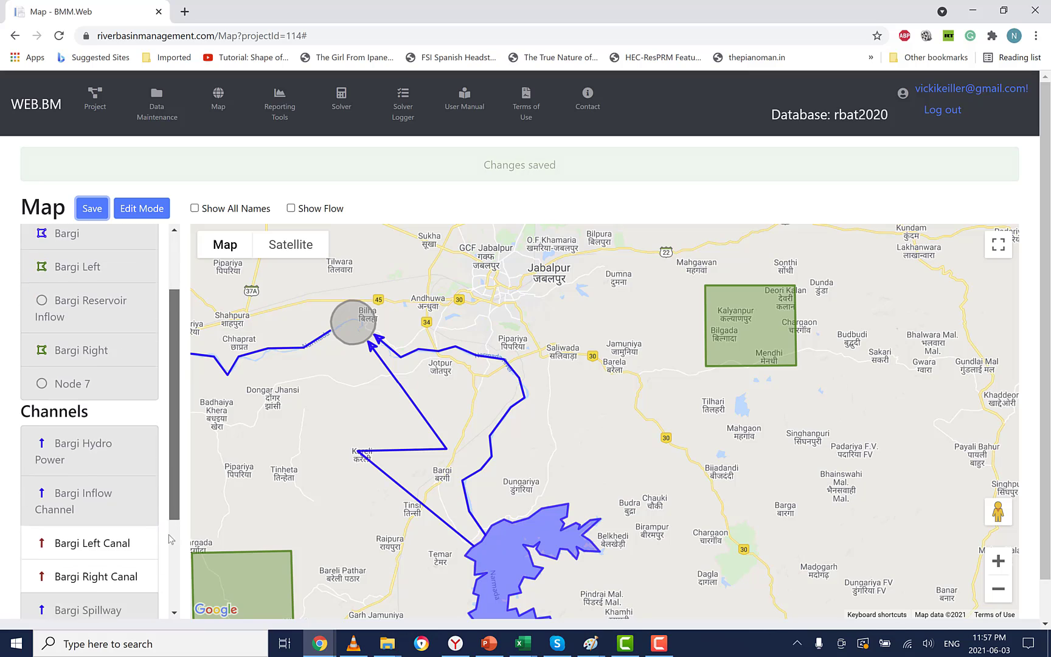
pyautogui.scroll(-1, 164, 584)
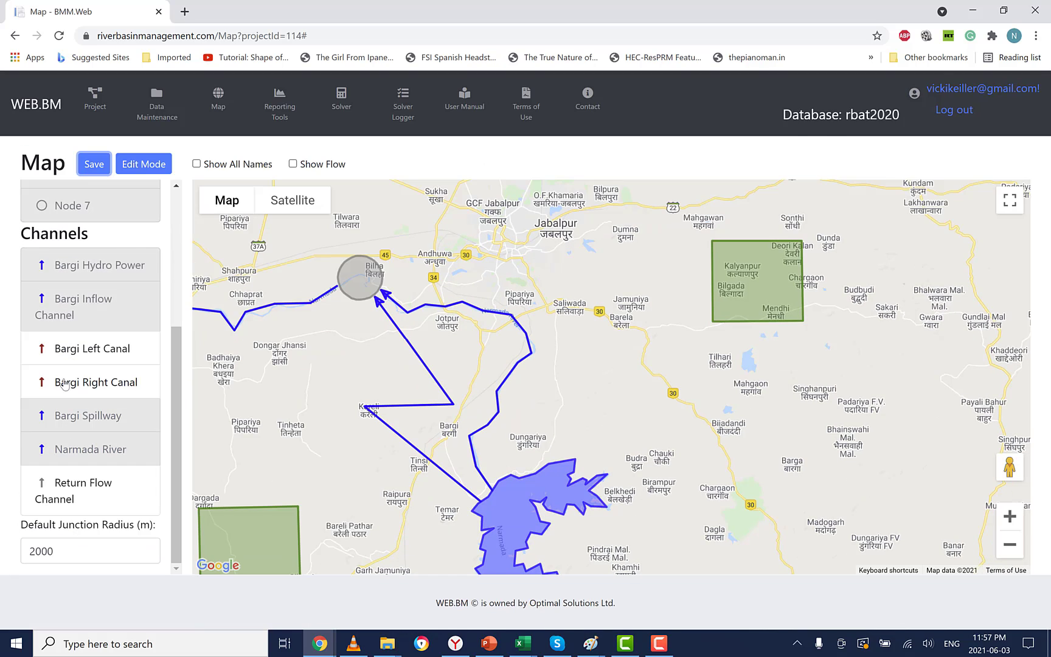
pyautogui.click(64, 384)
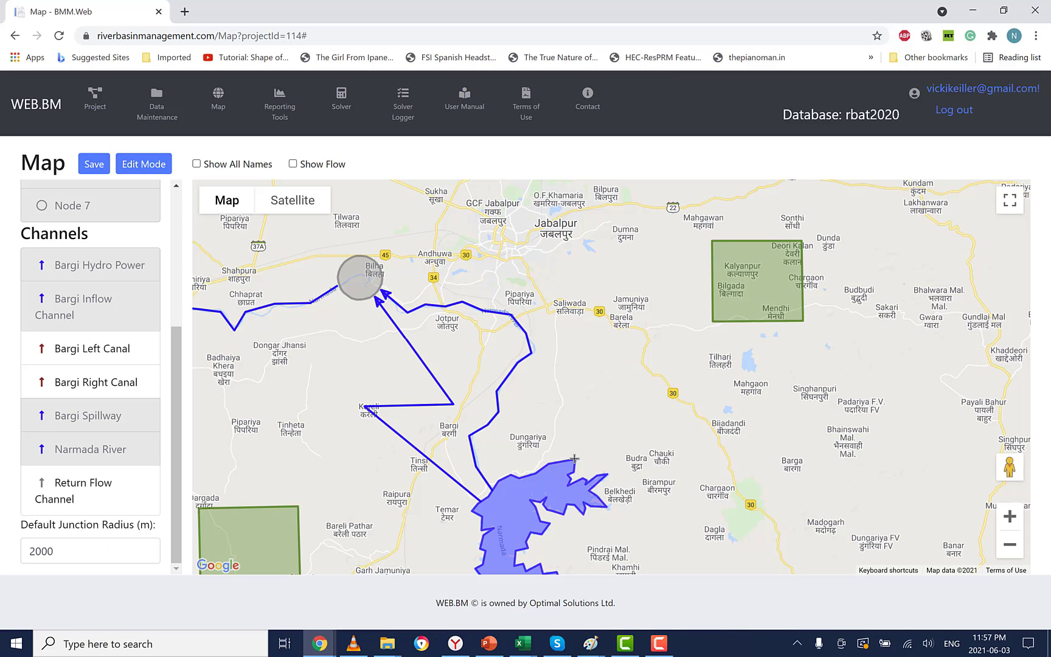
pyautogui.click(593, 451)
pyautogui.click(659, 396)
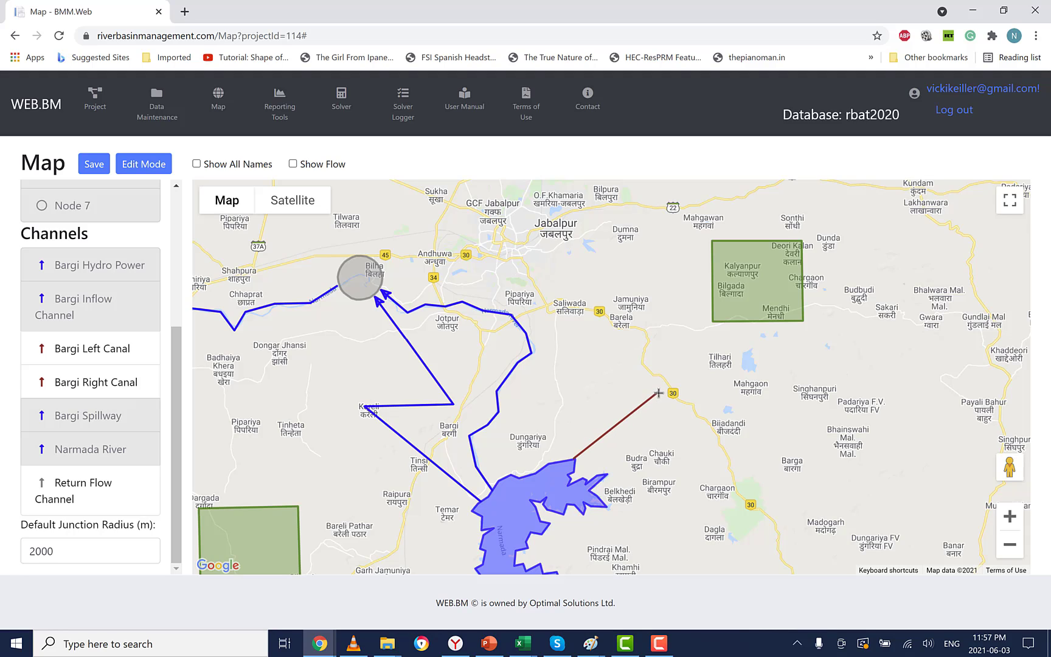
pyautogui.click(756, 323)
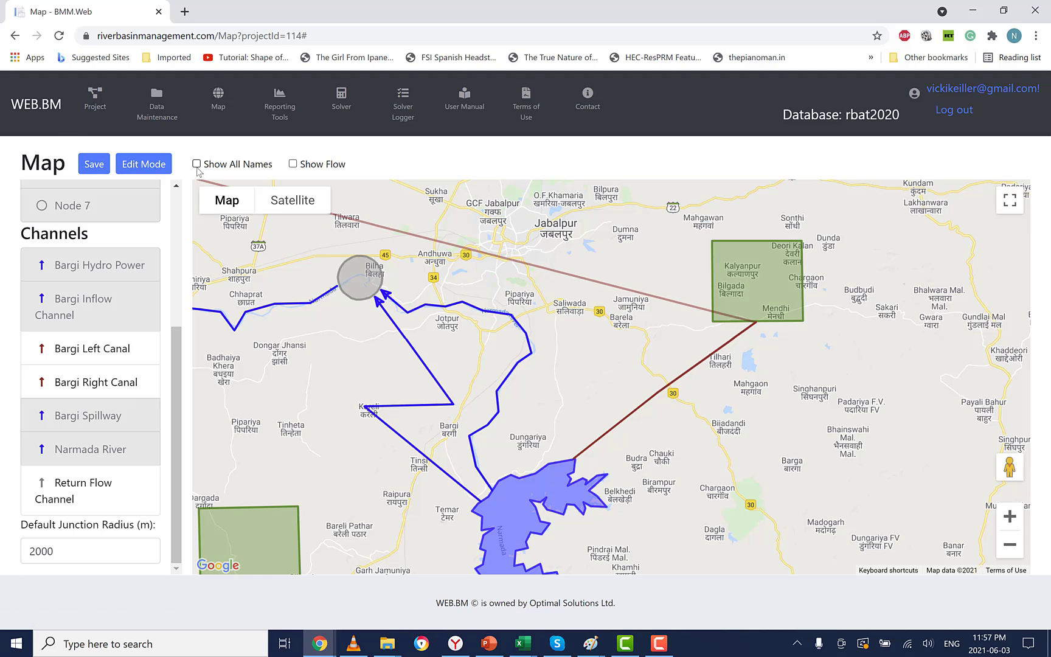
pyautogui.moveTo(271, 236)
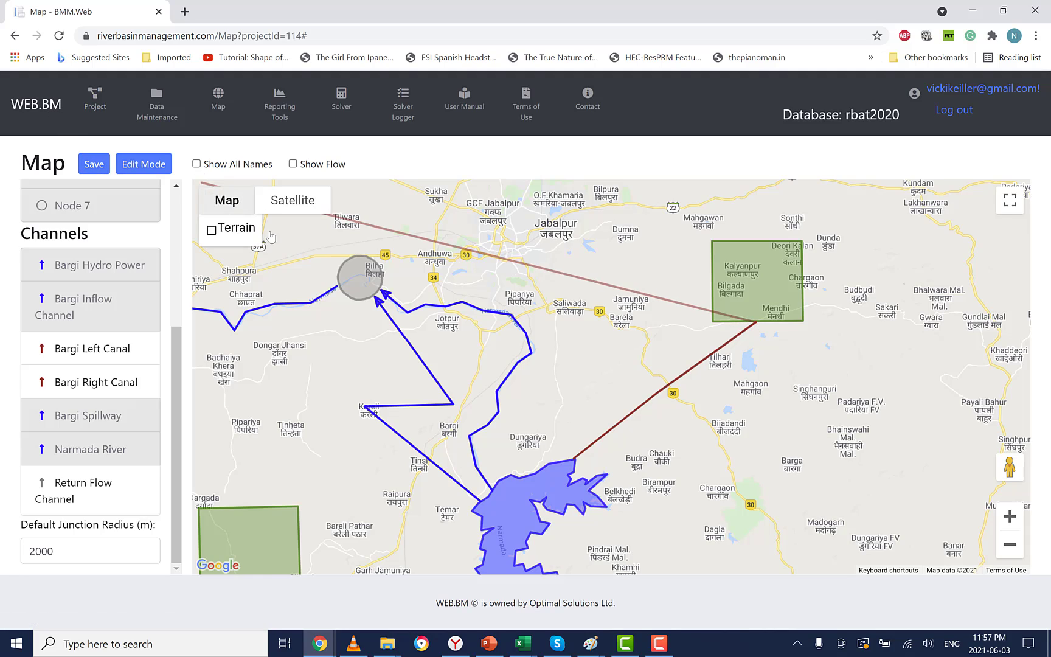
pyautogui.click(756, 325)
pyautogui.scroll(1, 755, 323)
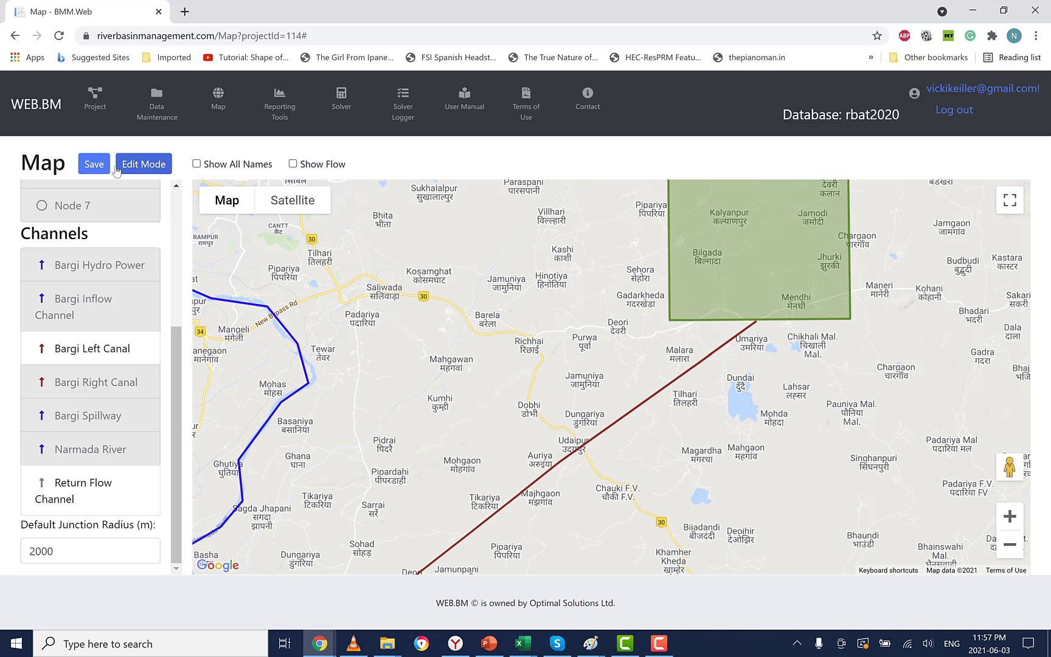
pyautogui.click(94, 164)
pyautogui.moveTo(577, 435); pyautogui.dragTo(680, 388)
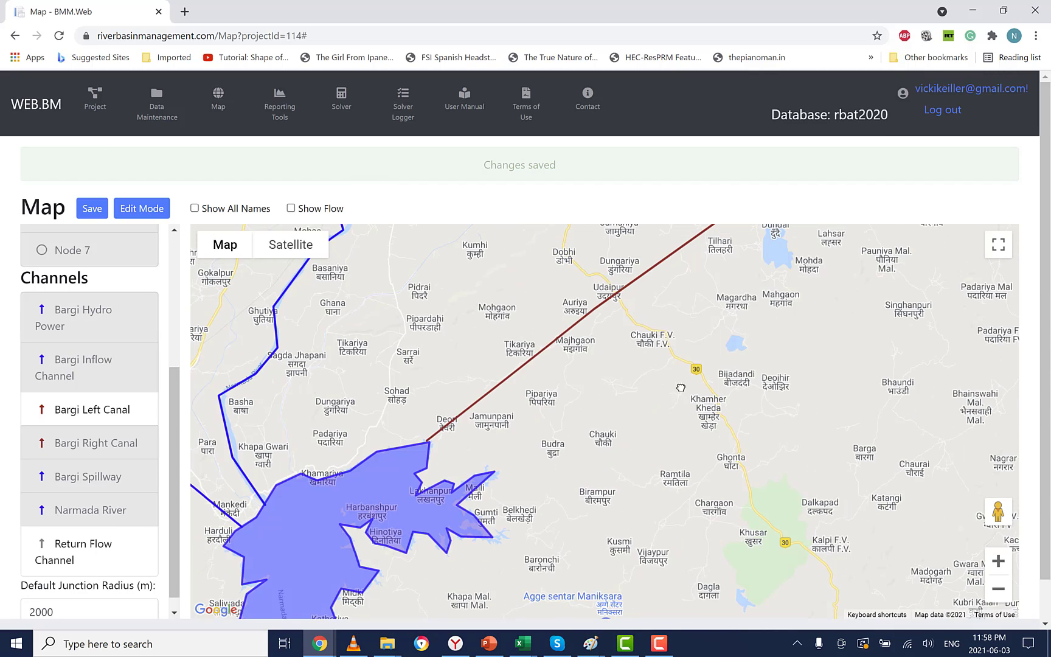
pyautogui.moveTo(686, 312); pyautogui.dragTo(638, 401)
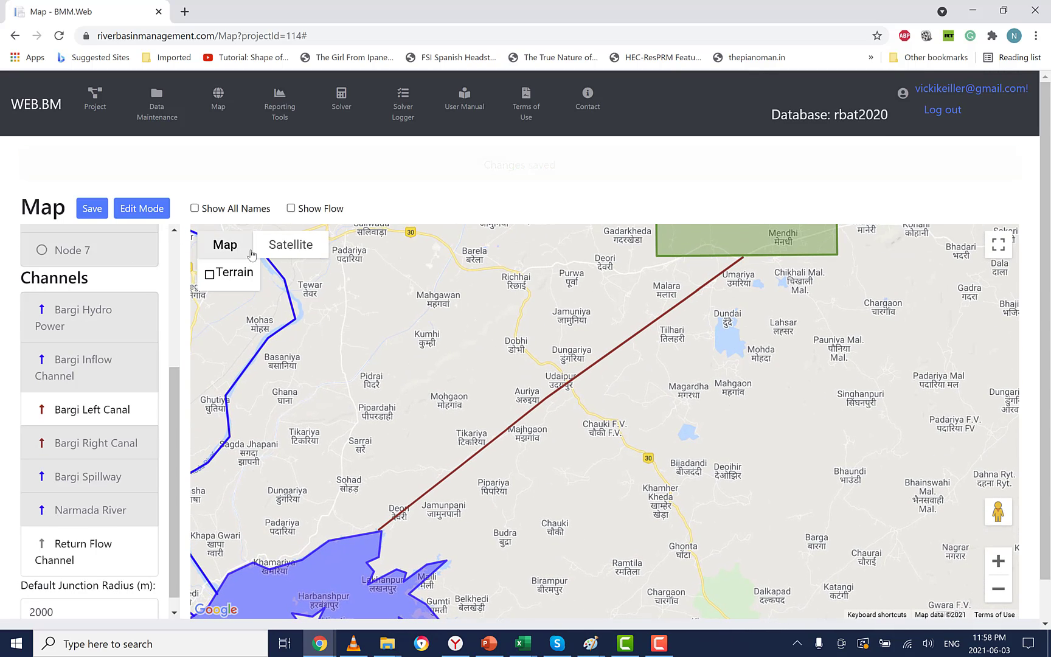
# Step: Straighten the Bargi Right Canal by adjusting its midpoint near Auriya, and save the map
pyautogui.click(155, 163)
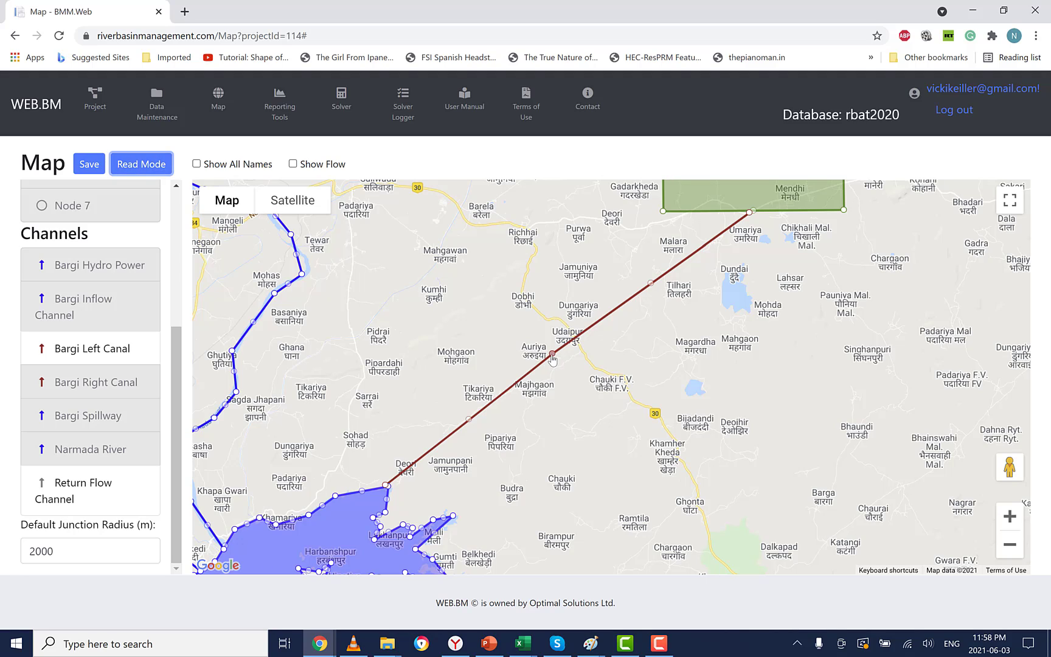
pyautogui.moveTo(552, 356); pyautogui.dragTo(558, 363)
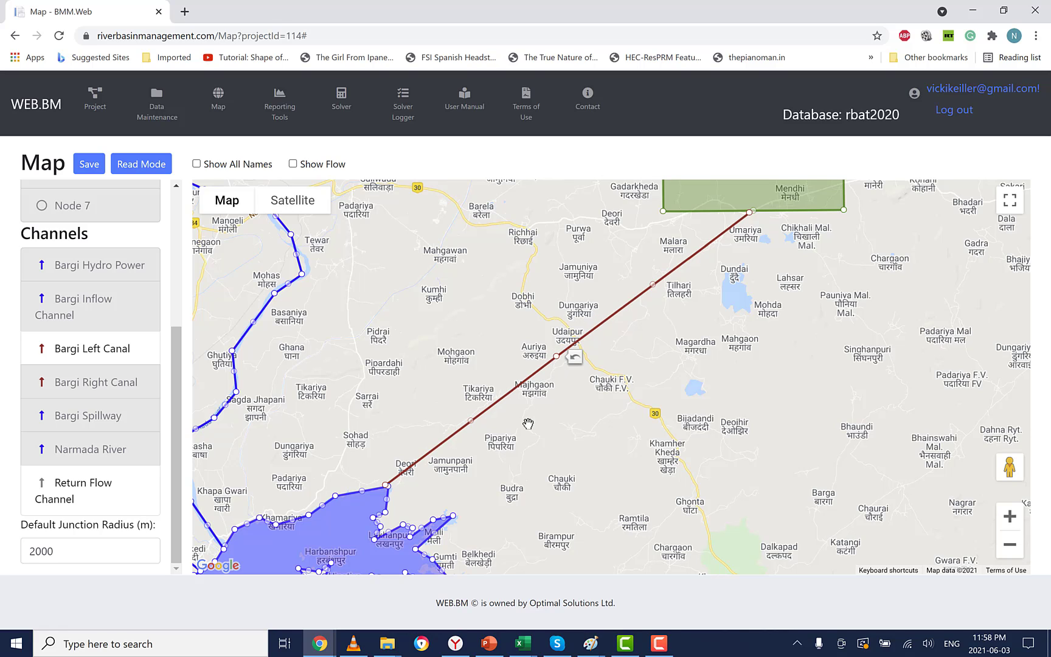
pyautogui.click(89, 164)
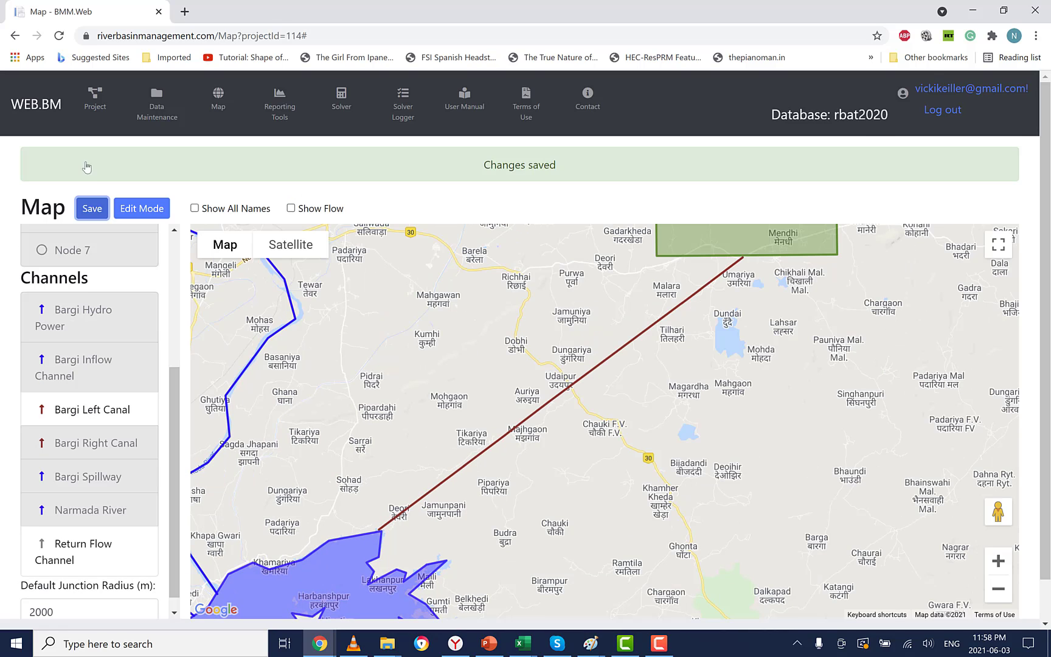
# Step: Add a flow arrow to the Bargi Right Canal pointing into the Bargi Right area, and save the map
pyautogui.rightClick(587, 378)
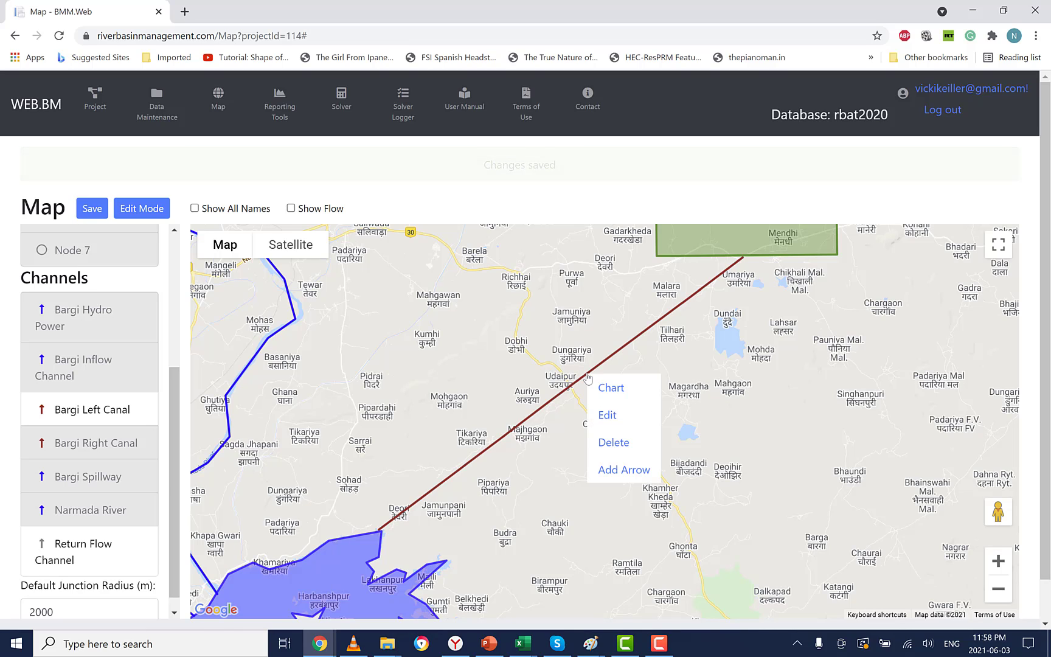
pyautogui.click(607, 469)
pyautogui.scroll(-1, 529, 487)
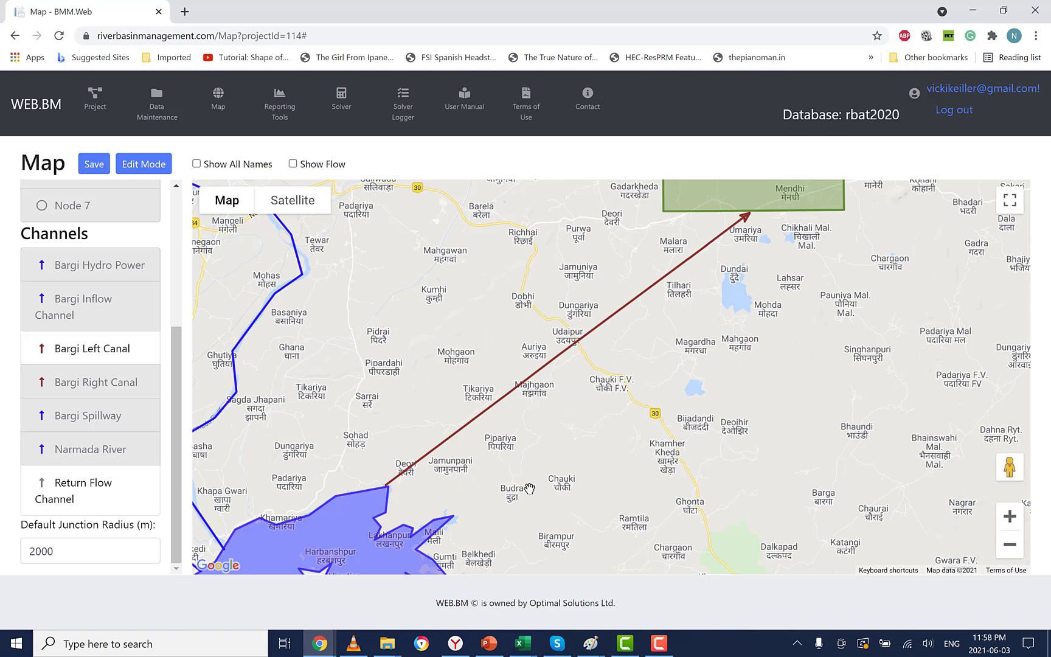
pyautogui.click(90, 169)
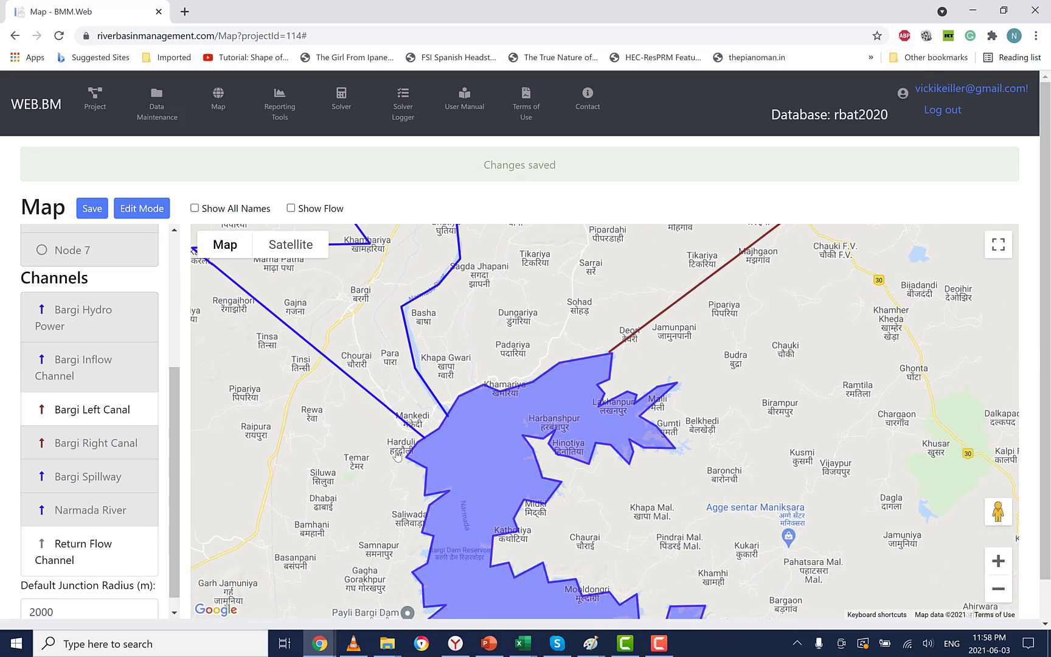
# Step: Draw the Bargi Left Canal from the reservoir's western shore across highway 34 to the Bargi Left area's eastern edge, and straighten its midpoint
pyautogui.moveTo(338, 469); pyautogui.dragTo(666, 294)
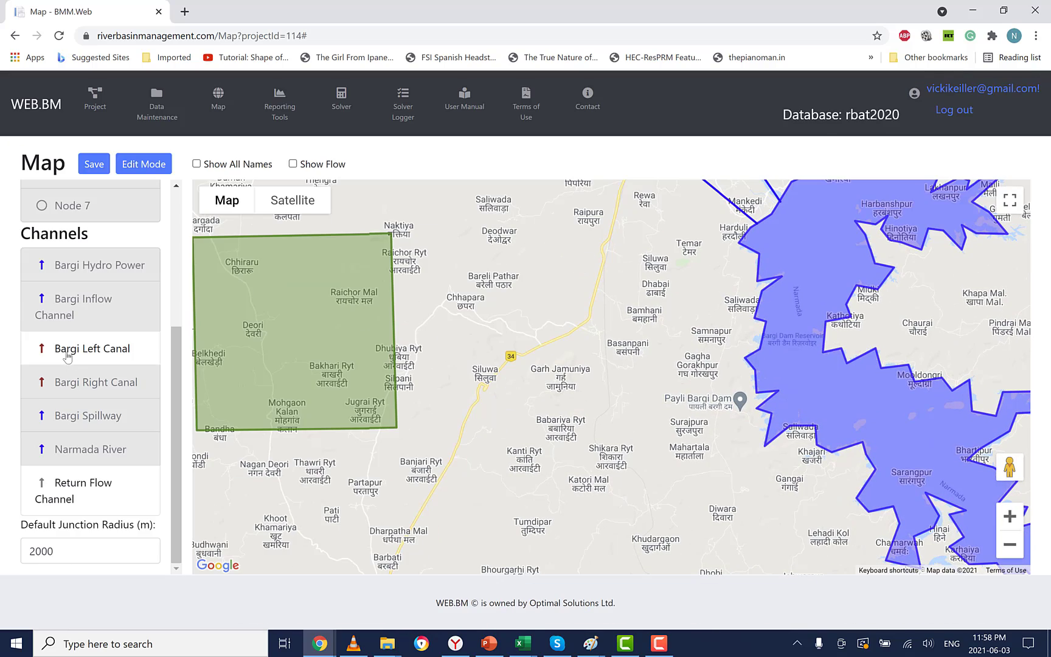
pyautogui.click(68, 358)
pyautogui.click(756, 279)
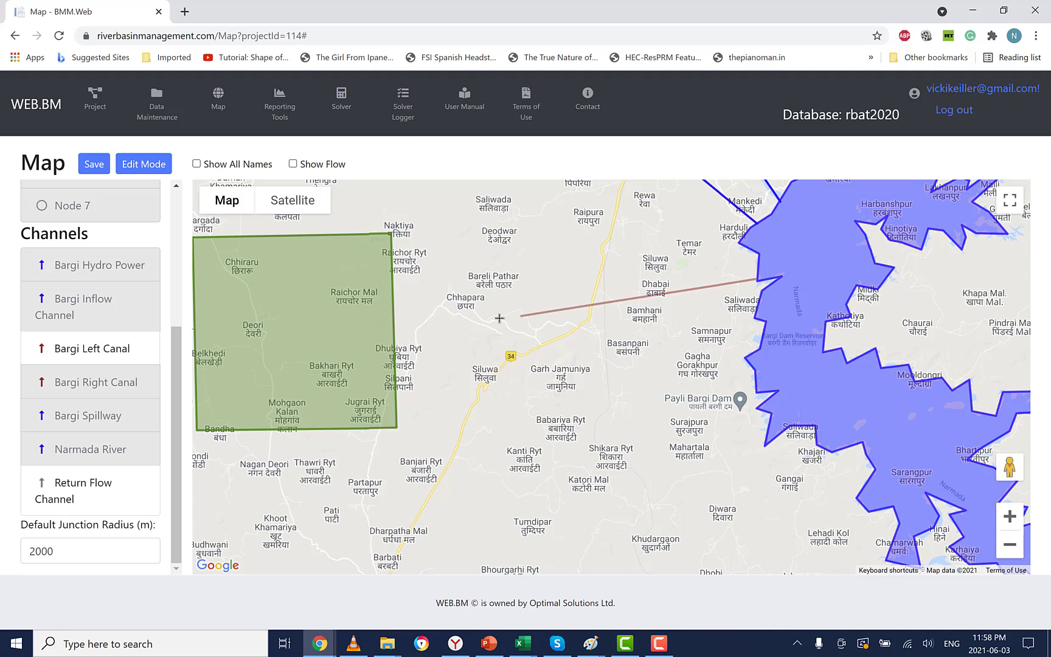
pyautogui.click(584, 314)
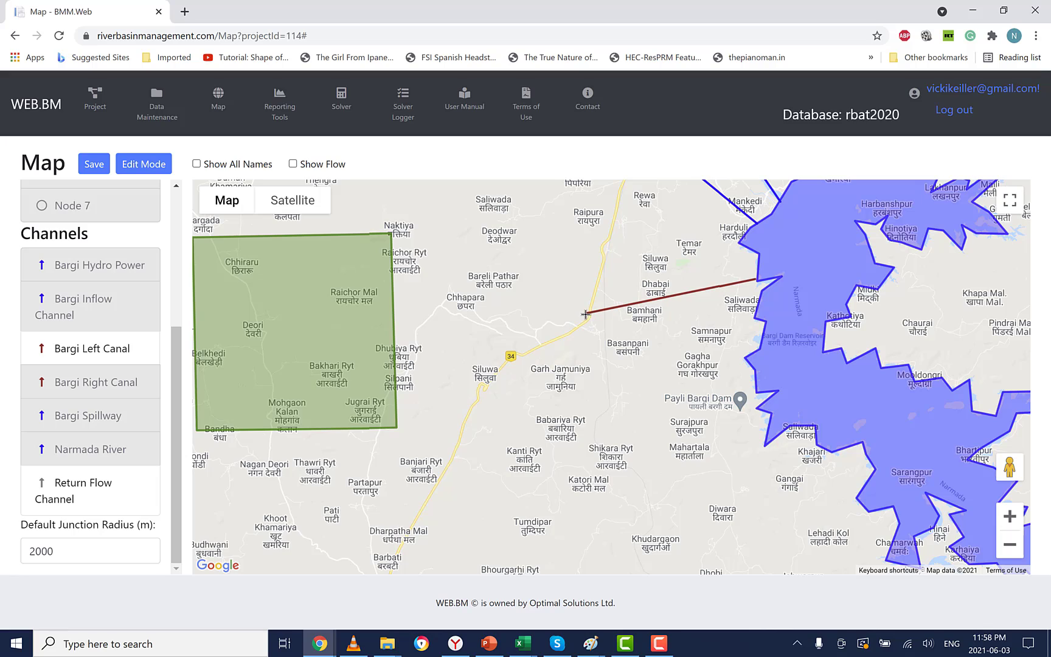
pyautogui.click(395, 329)
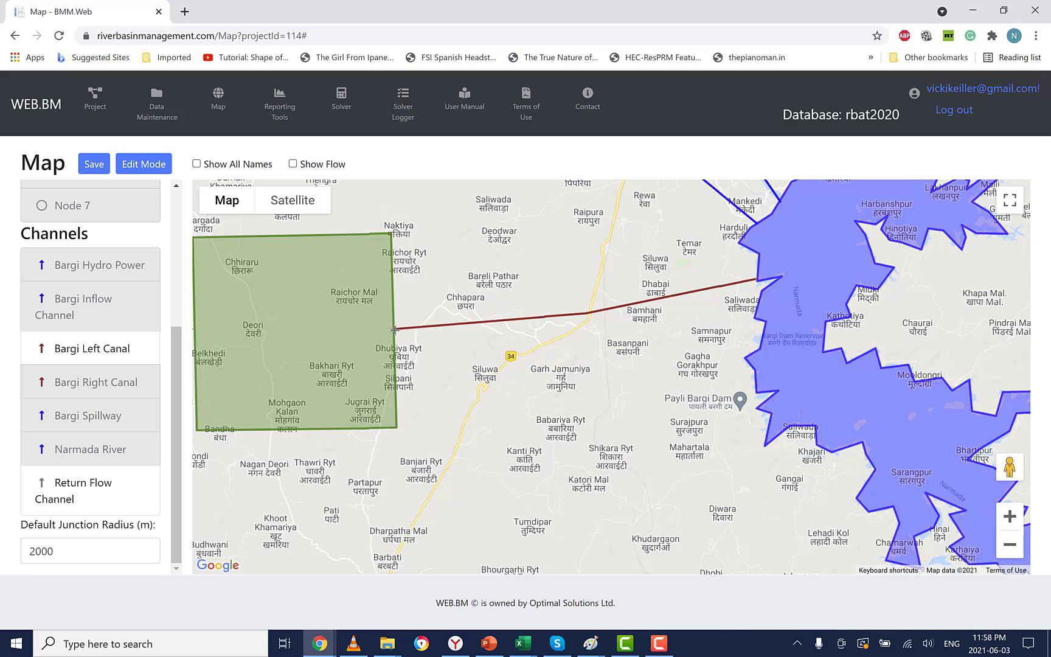
pyautogui.click(142, 164)
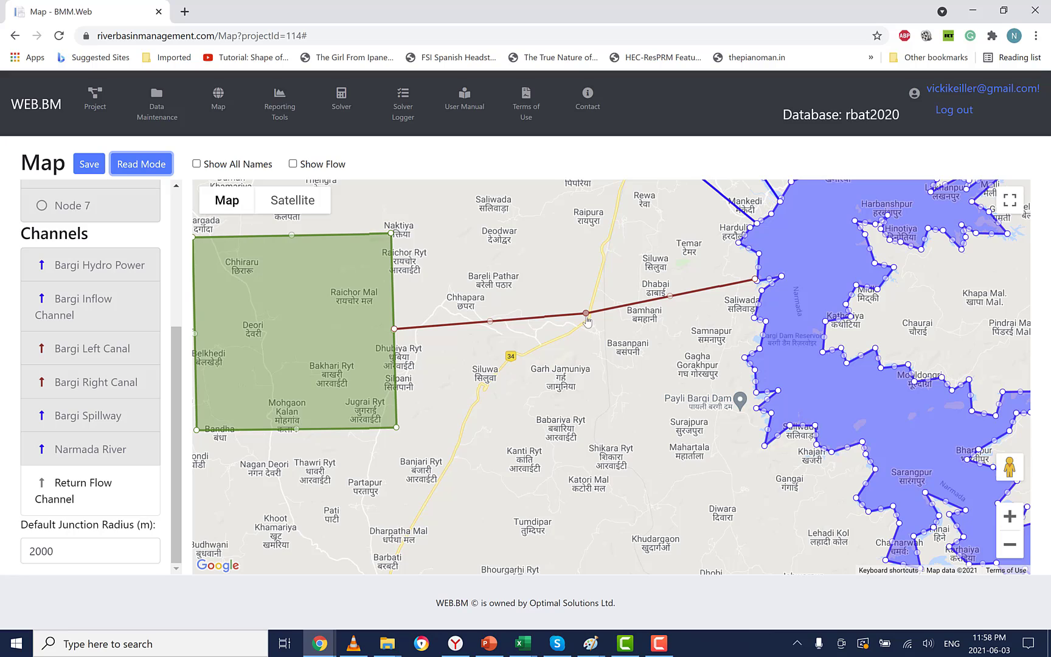
pyautogui.moveTo(586, 315); pyautogui.dragTo(586, 303)
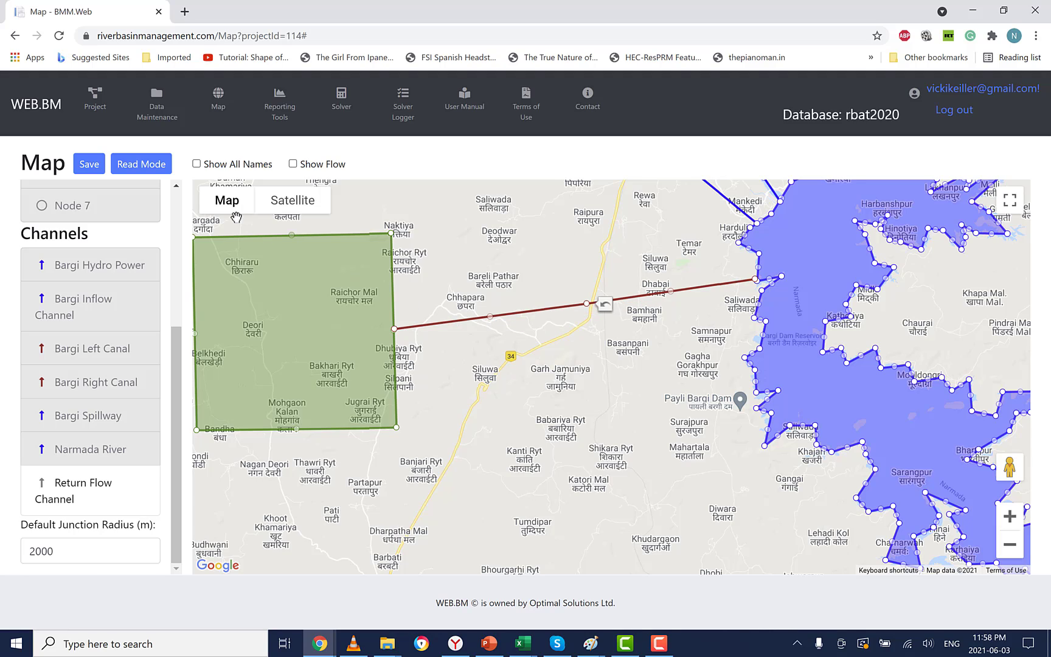
# Step: Add a flow arrow to the Bargi Left Canal pointing into the Bargi Left area, and save the map
pyautogui.rightClick(559, 307)
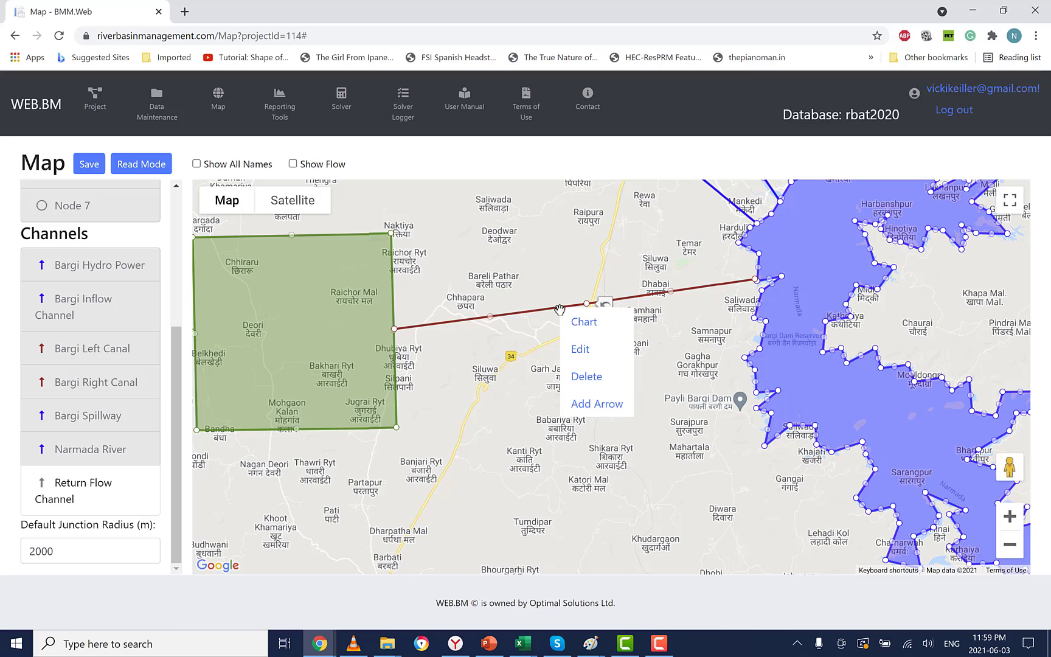
pyautogui.click(578, 405)
pyautogui.click(89, 164)
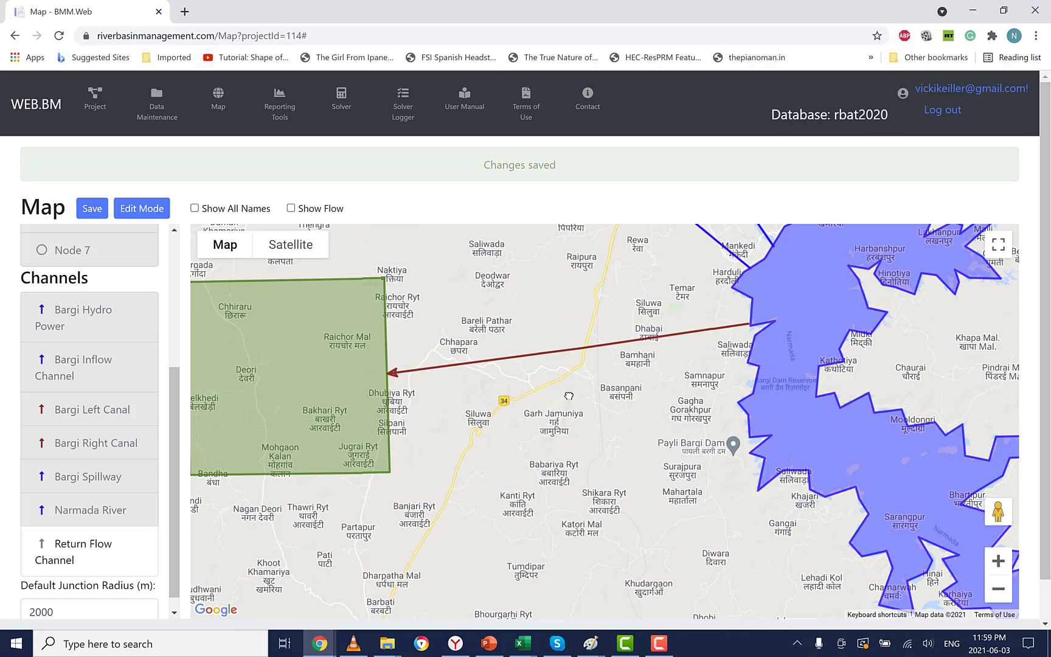
# Step: Draw the Return Flow Channel with a flow arrow from the Bargi Left area's northern edge to Node 7, and save the map
pyautogui.moveTo(465, 284); pyautogui.dragTo(670, 408)
pyautogui.scroll(-2, 670, 408)
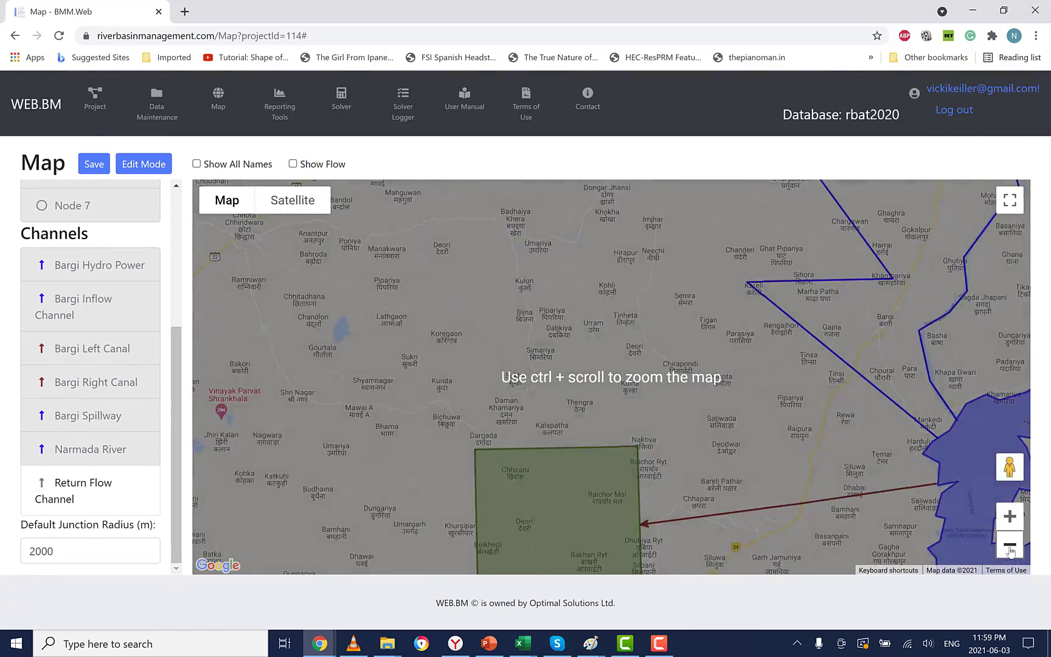
pyautogui.click(1010, 546)
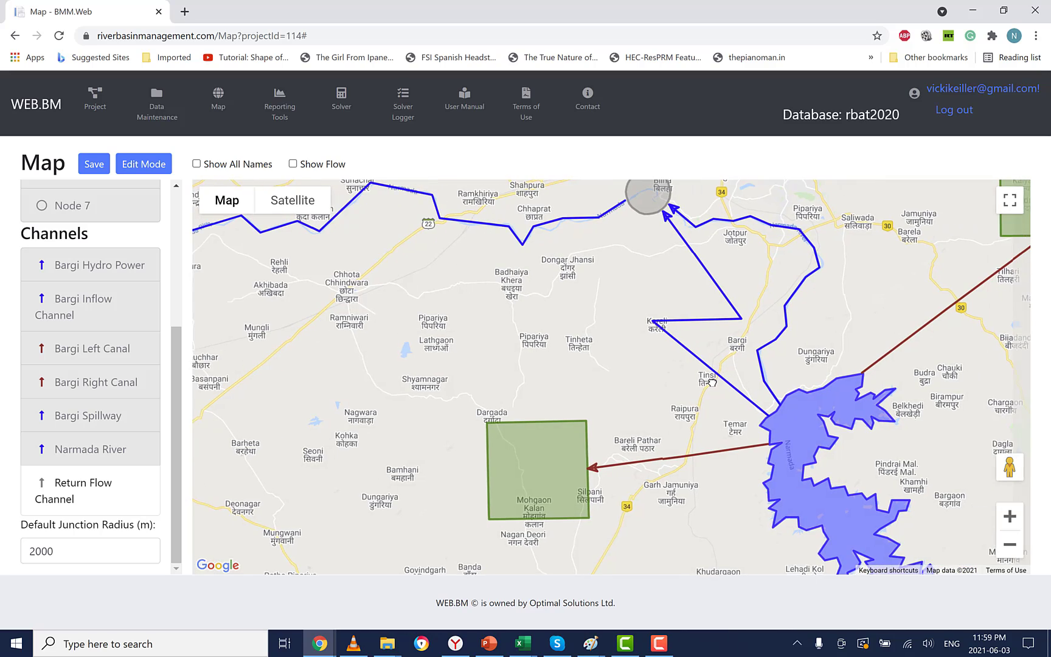
pyautogui.click(70, 499)
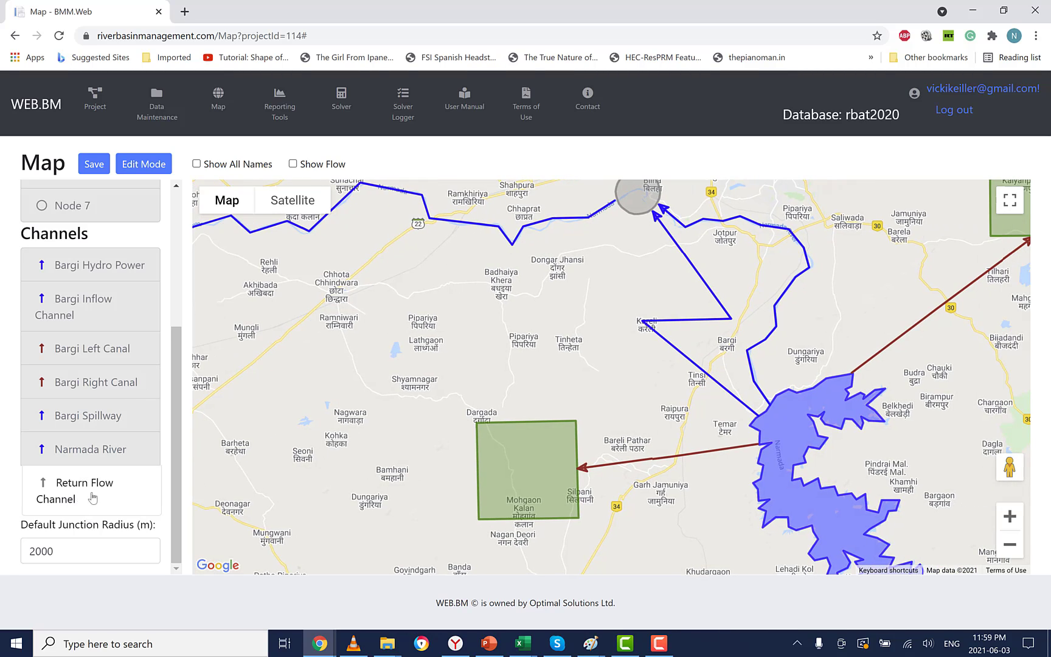
pyautogui.click(527, 422)
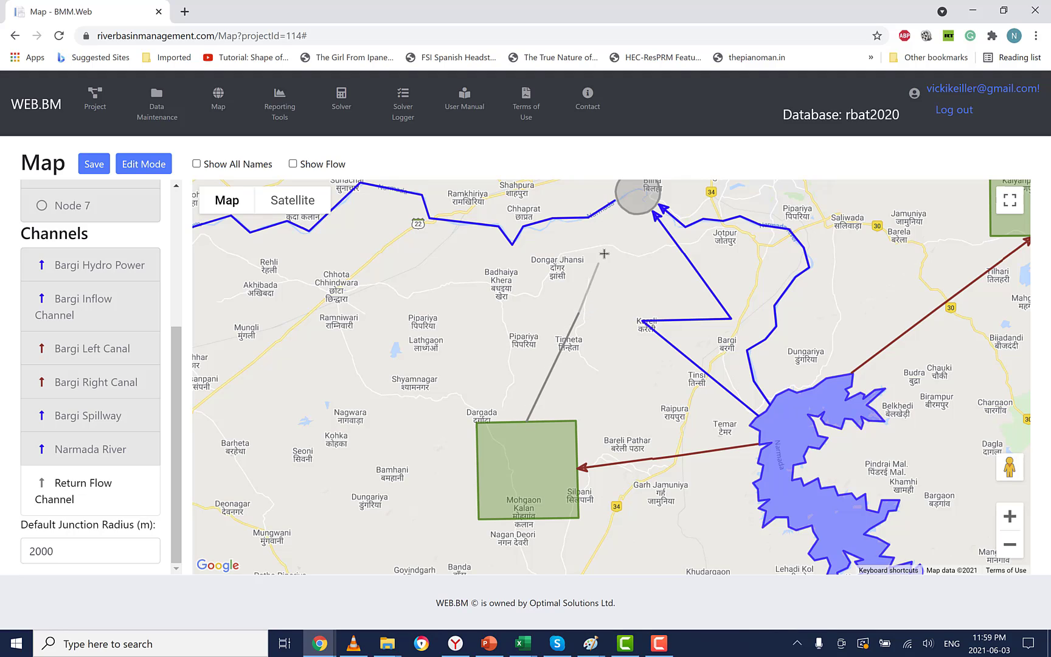
pyautogui.click(629, 214)
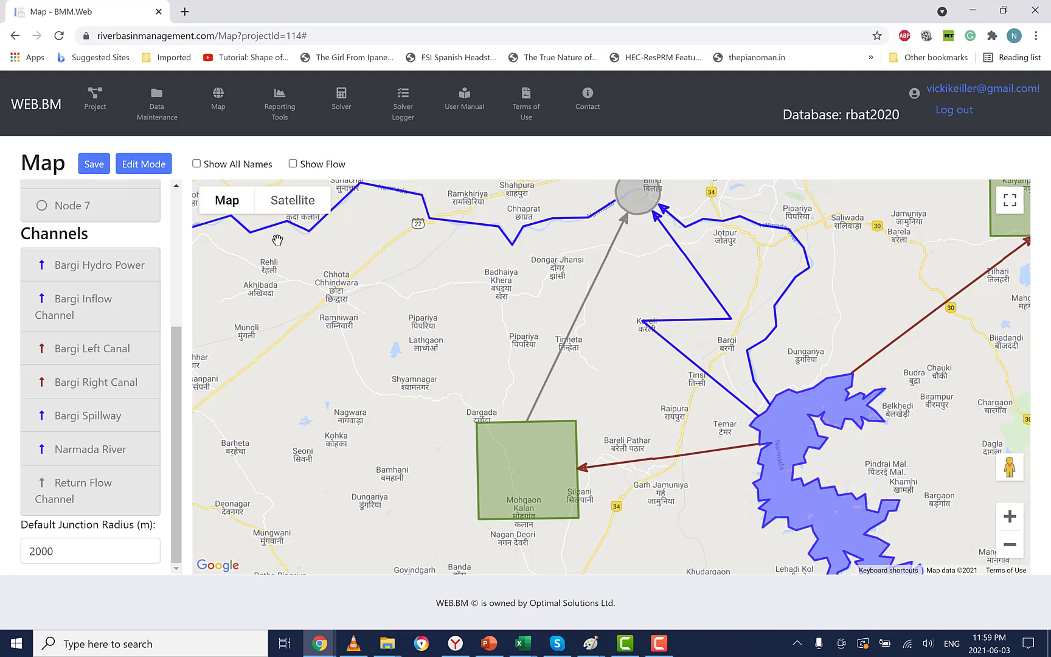
pyautogui.click(95, 164)
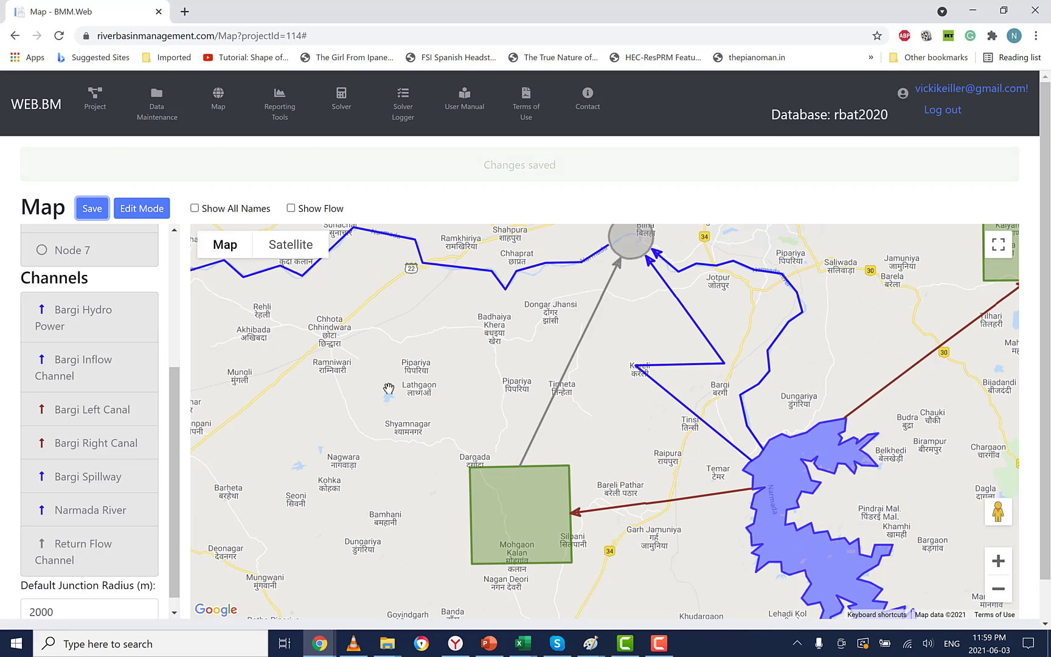
# Step: Review the reservoir system with all node and channel names shown, save the map and hide the names again
pyautogui.scroll(-1, 414, 401)
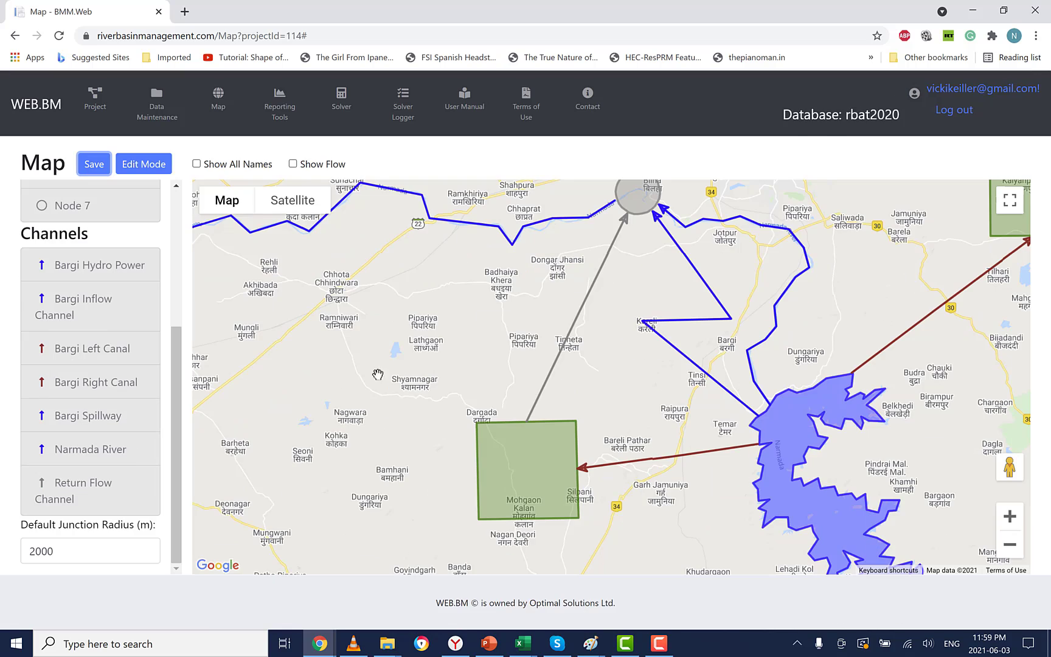
pyautogui.click(196, 164)
pyautogui.moveTo(610, 222); pyautogui.dragTo(463, 282)
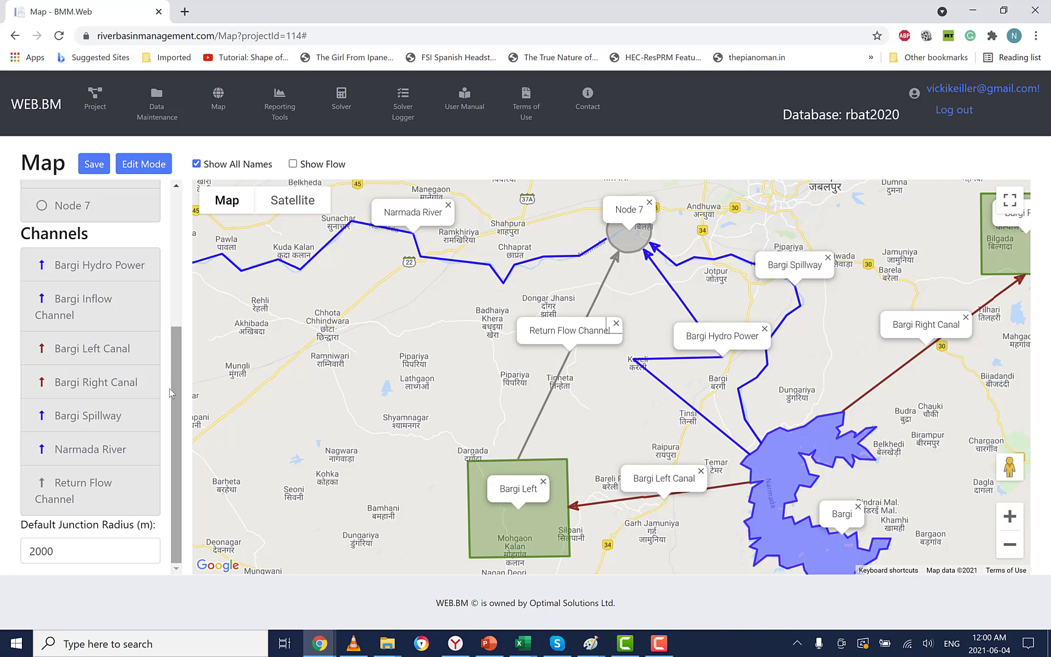
pyautogui.moveTo(175, 367); pyautogui.dragTo(186, 227)
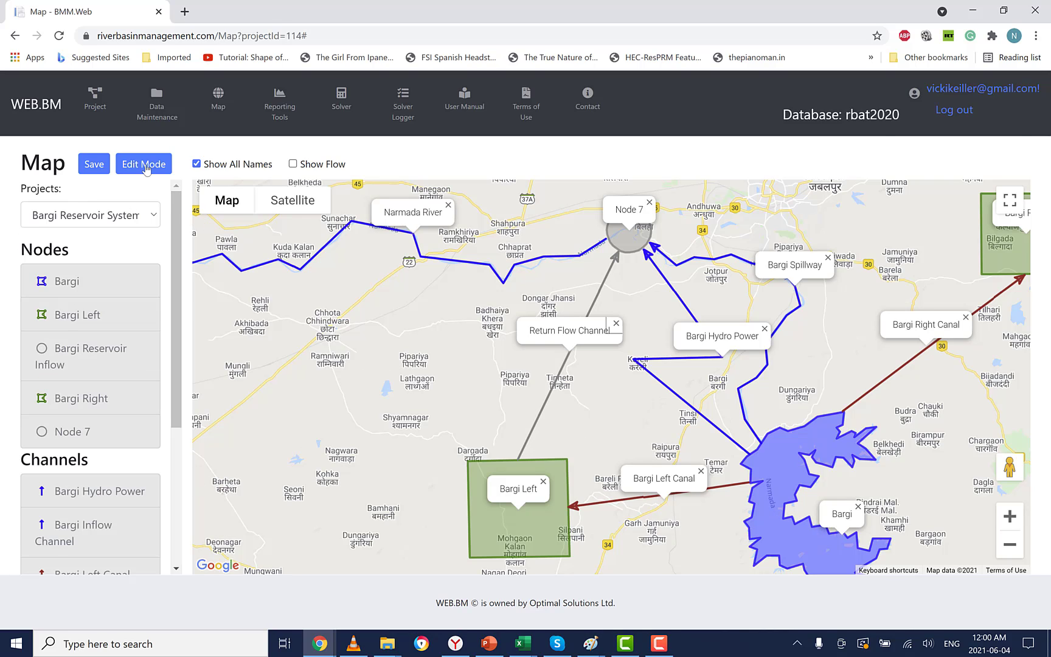
pyautogui.click(94, 164)
pyautogui.click(197, 163)
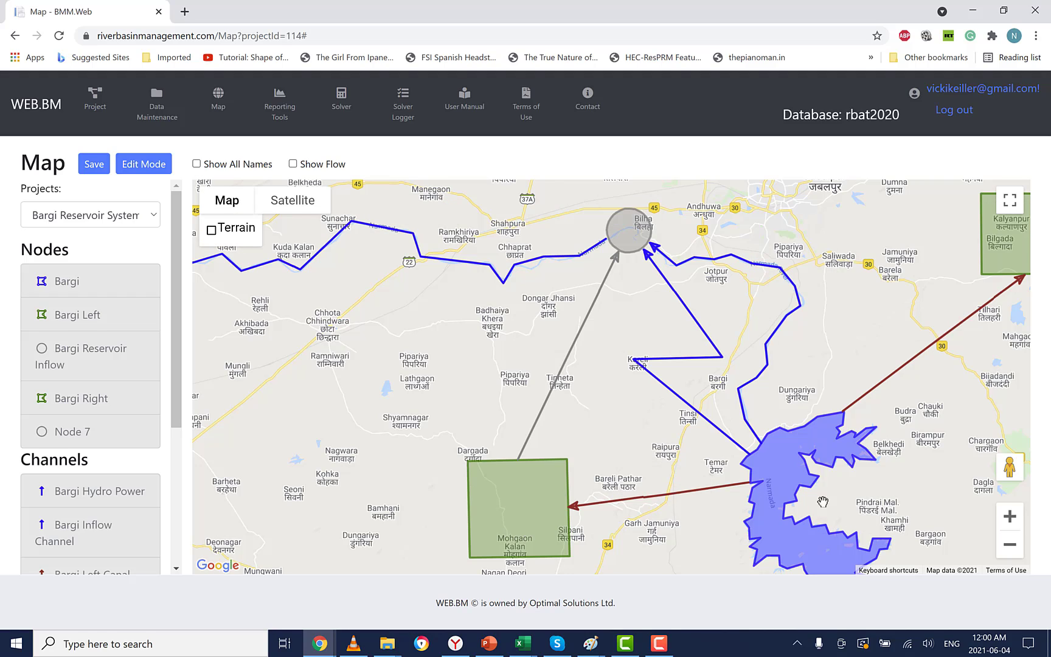
# Step: Open the Bargi reservoir for editing from the map and display its Storage Capacity data
pyautogui.rightClick(782, 481)
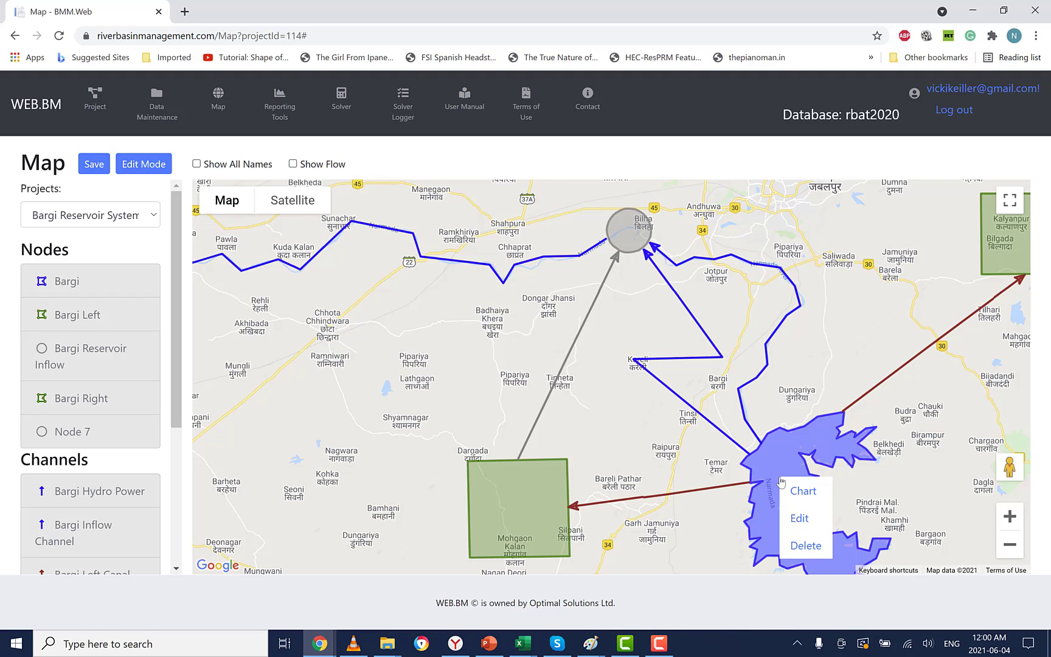
pyautogui.click(801, 521)
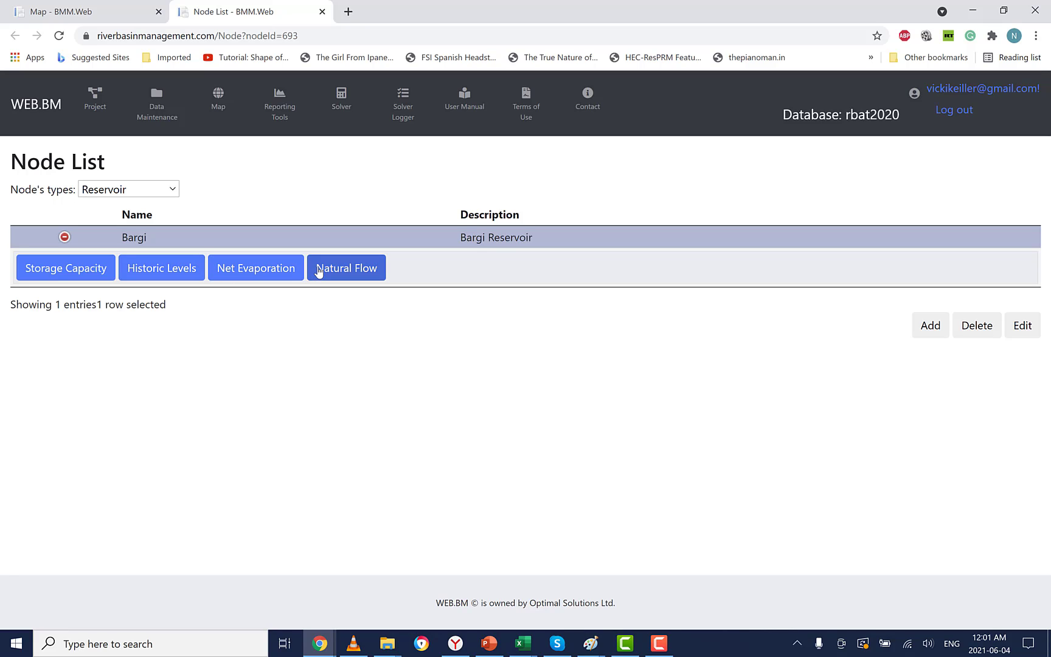
pyautogui.click(75, 270)
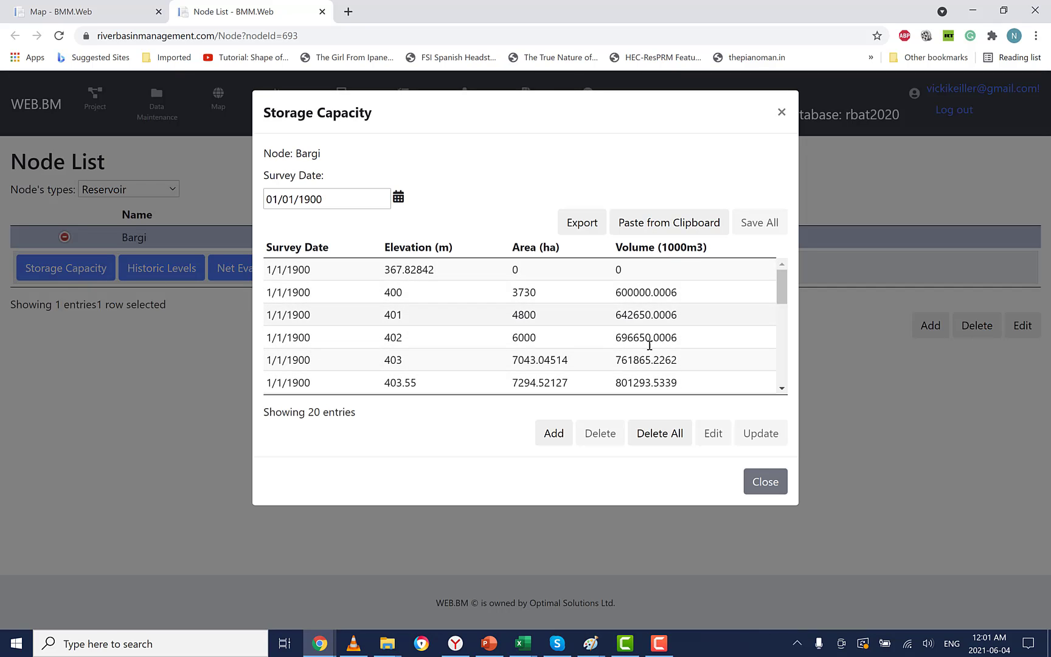
# Step: Export Bargi's Storage Capacity table as a CSV file and open the downloaded file in Excel
pyautogui.click(582, 223)
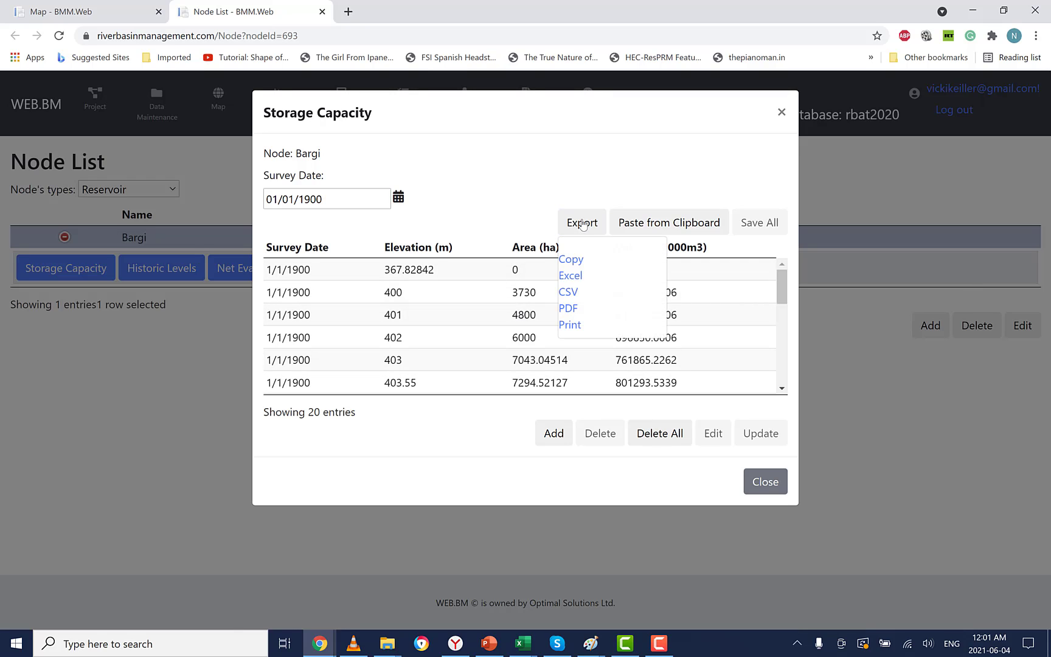
pyautogui.click(565, 293)
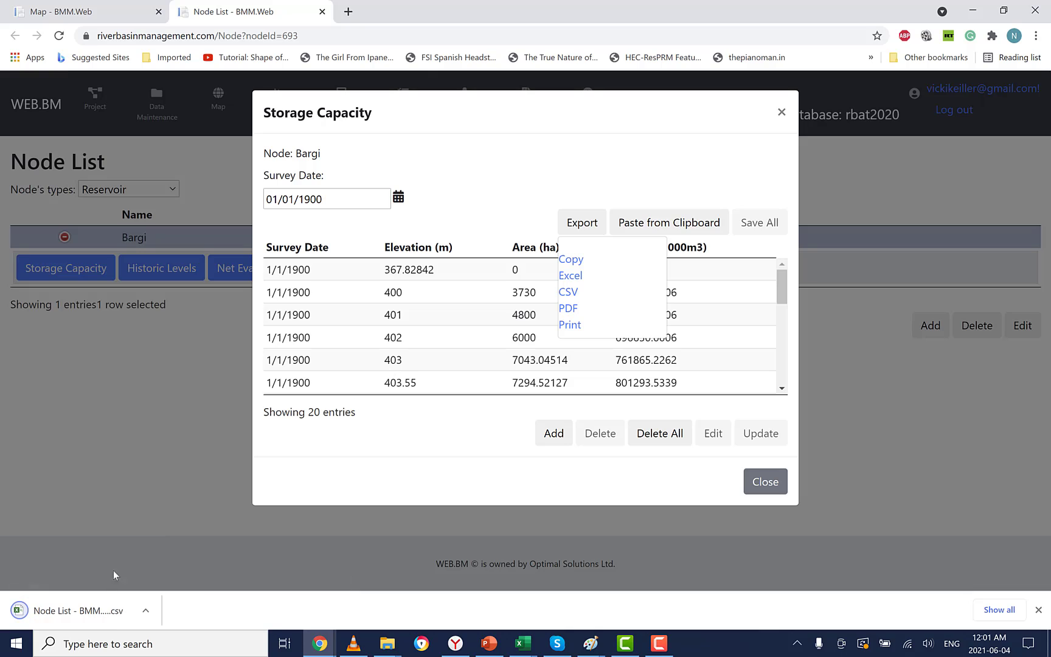
pyautogui.click(146, 616)
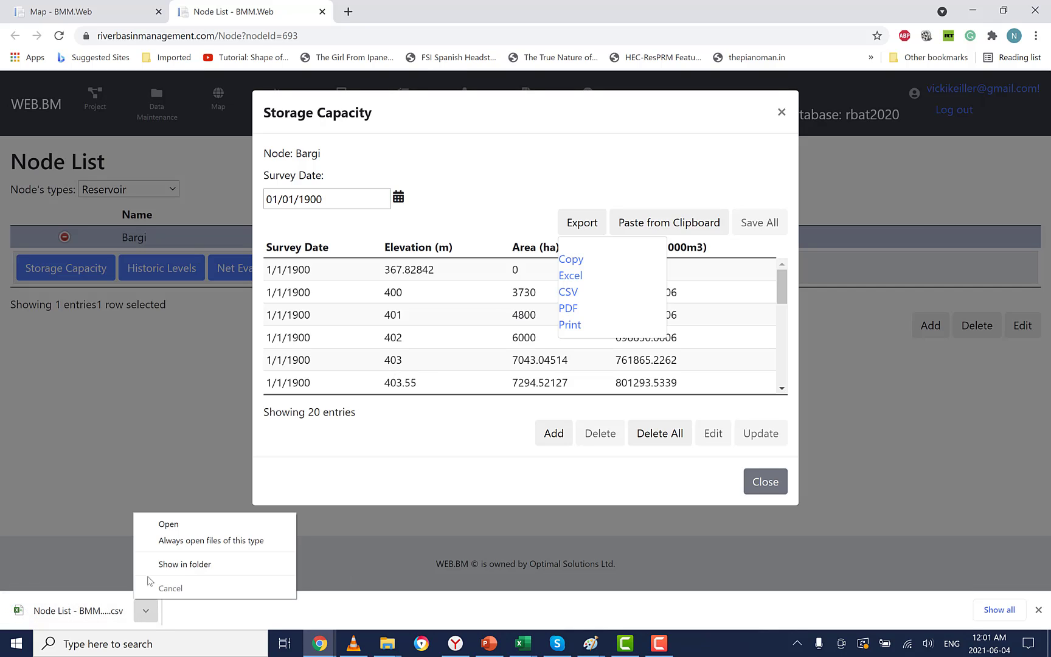
pyautogui.click(168, 524)
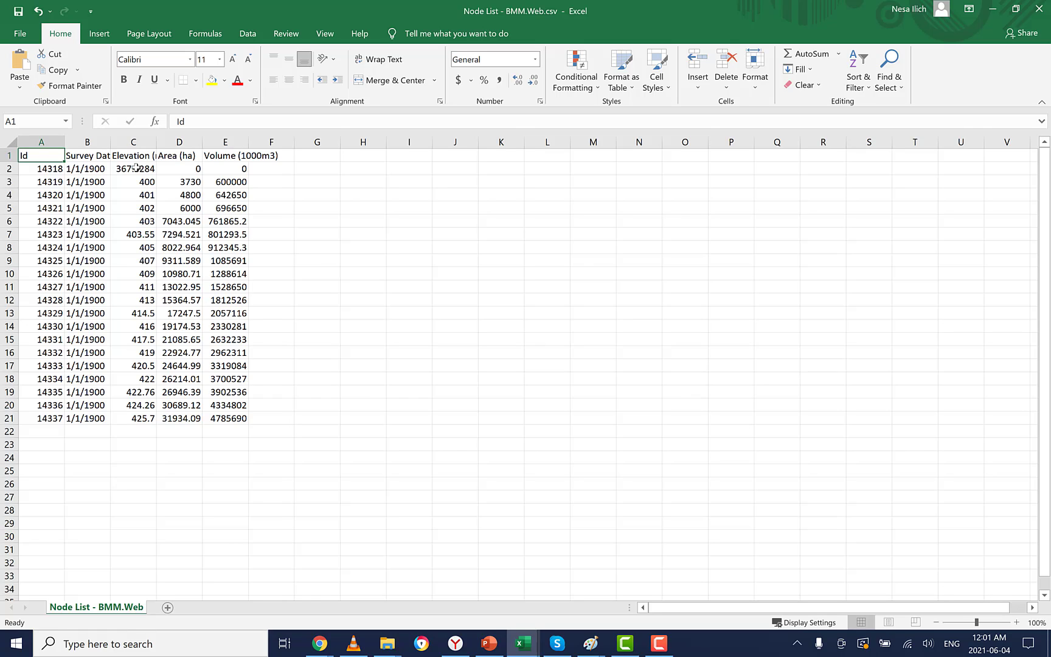
# Step: Close the exported CSV file, return to the browser, and close the Bargi node's Storage Capacity details
pyautogui.click(1038, 11)
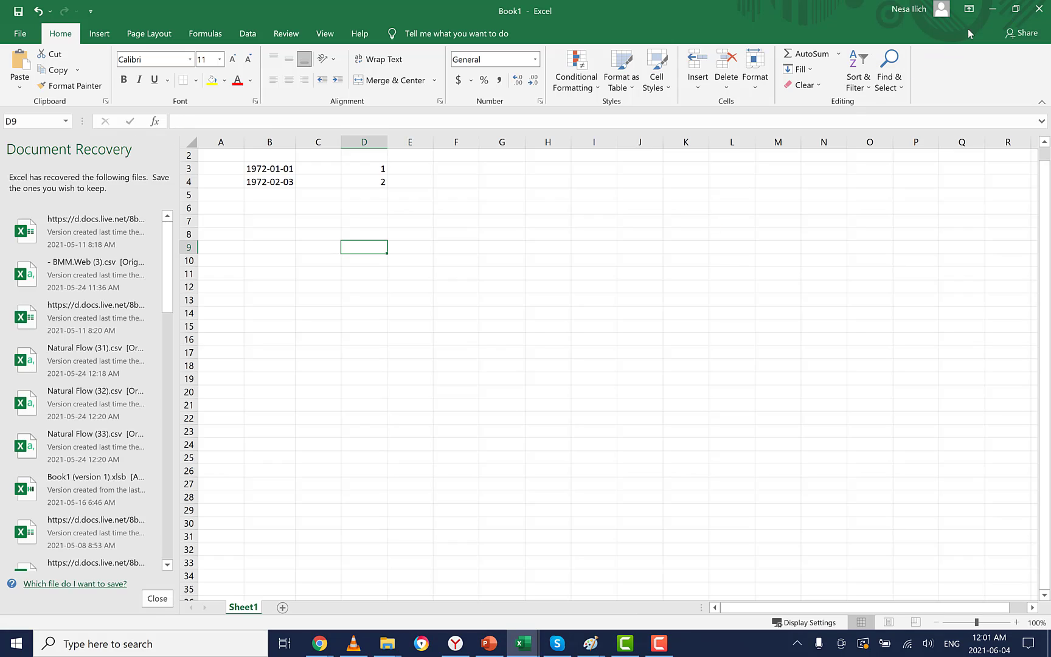
pyautogui.click(992, 9)
pyautogui.click(504, 184)
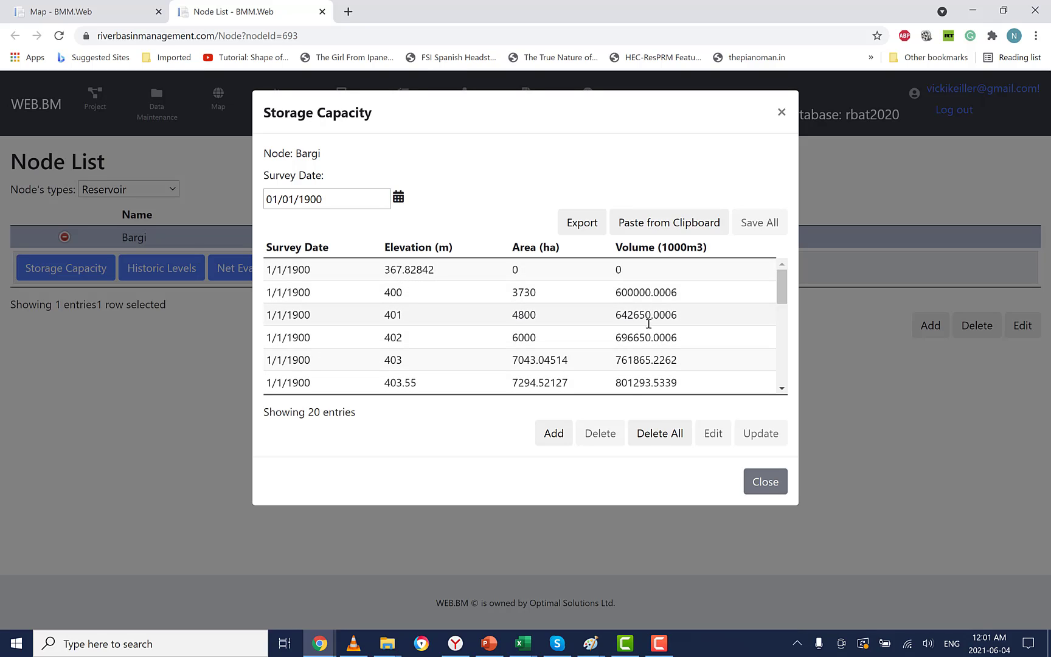
pyautogui.click(760, 487)
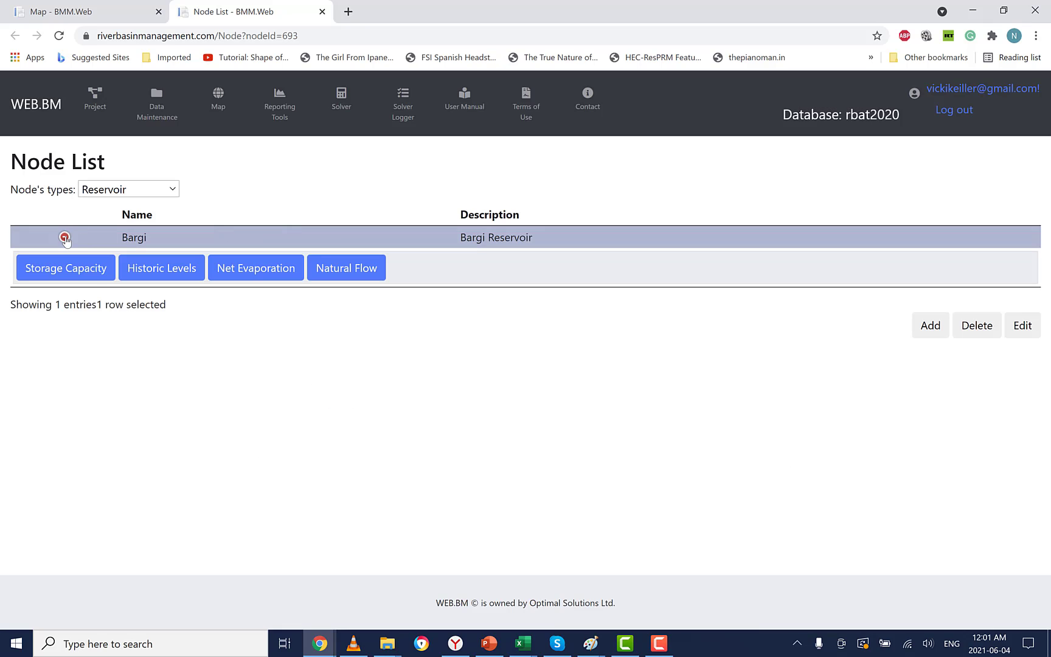
pyautogui.click(64, 236)
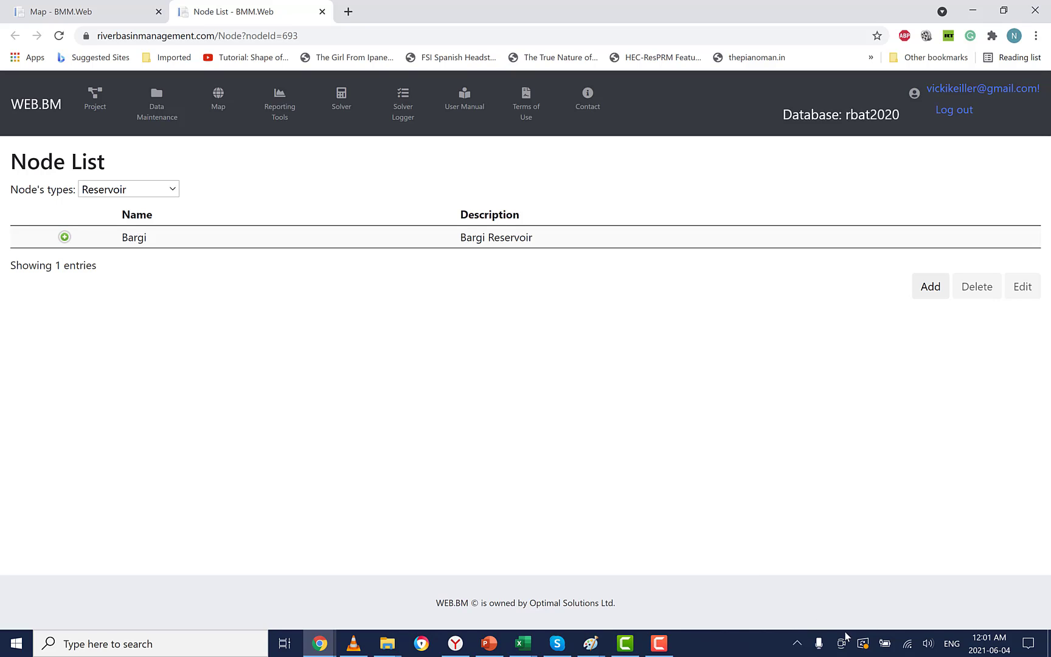
pyautogui.click(663, 645)
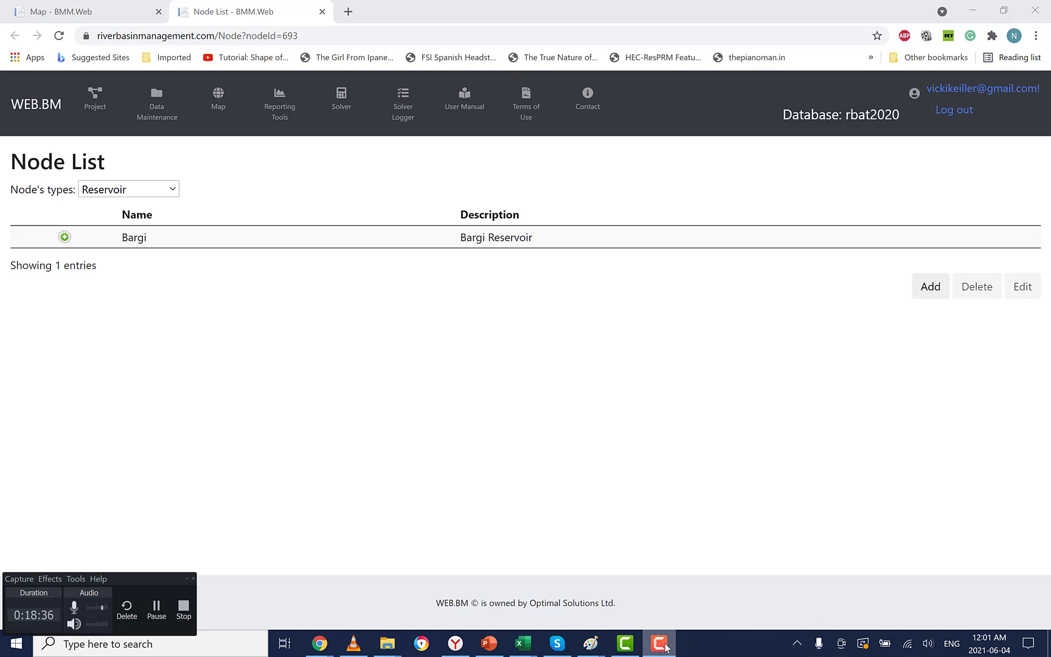